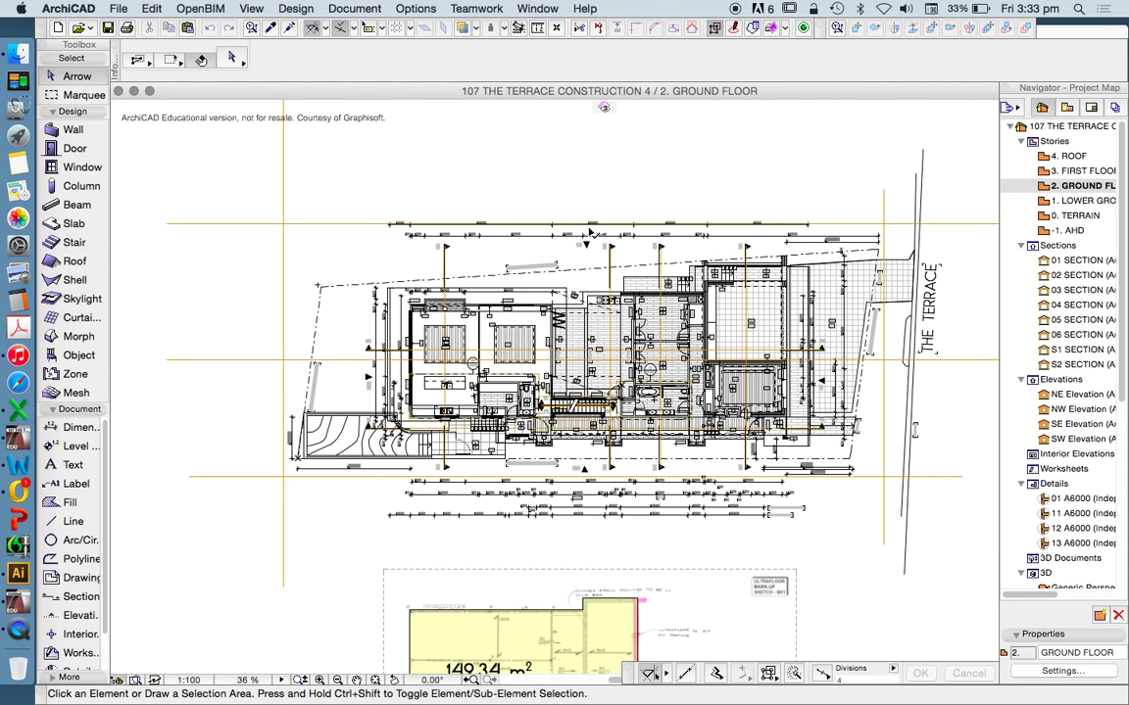
pyautogui.scroll(2, 627, 343)
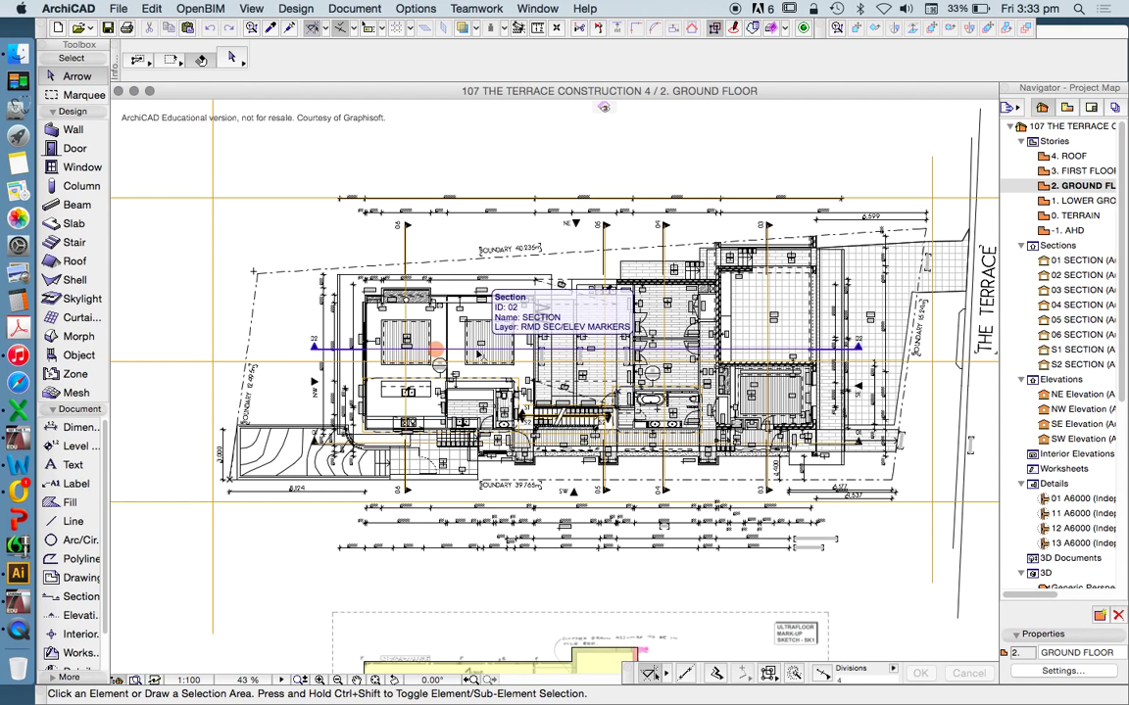
# Zoom in and out around the ground floor plan with the scroll wheel
pyautogui.scroll(-2, 396, 357)
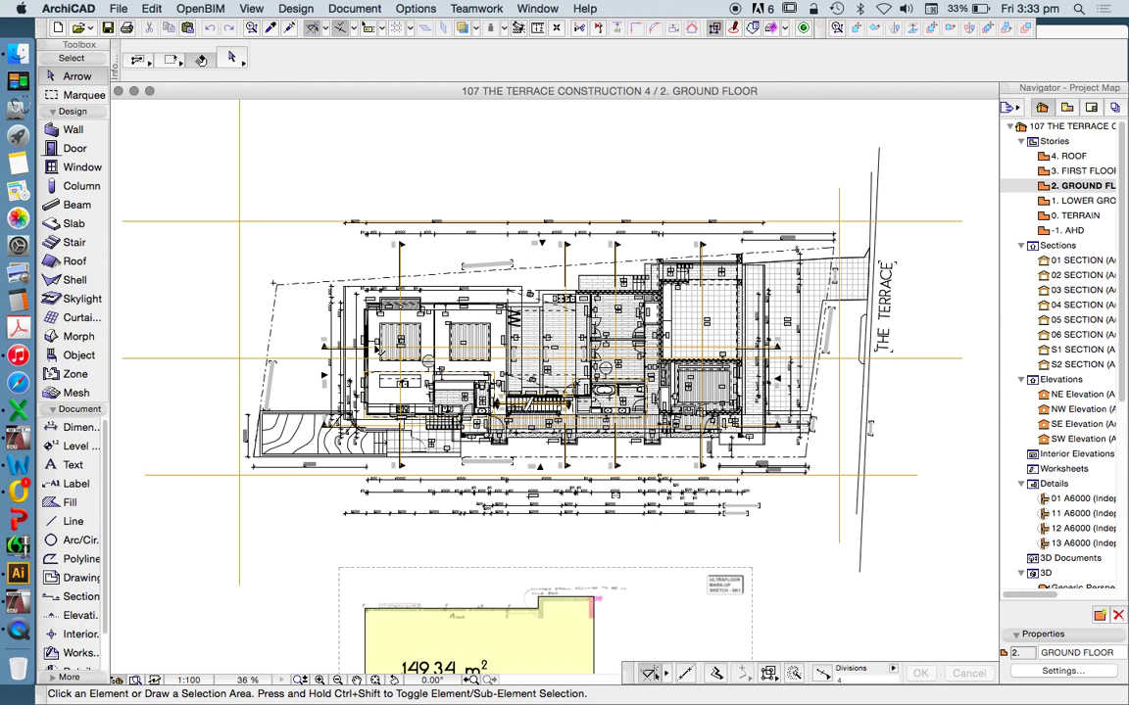
pyautogui.scroll(2, 397, 358)
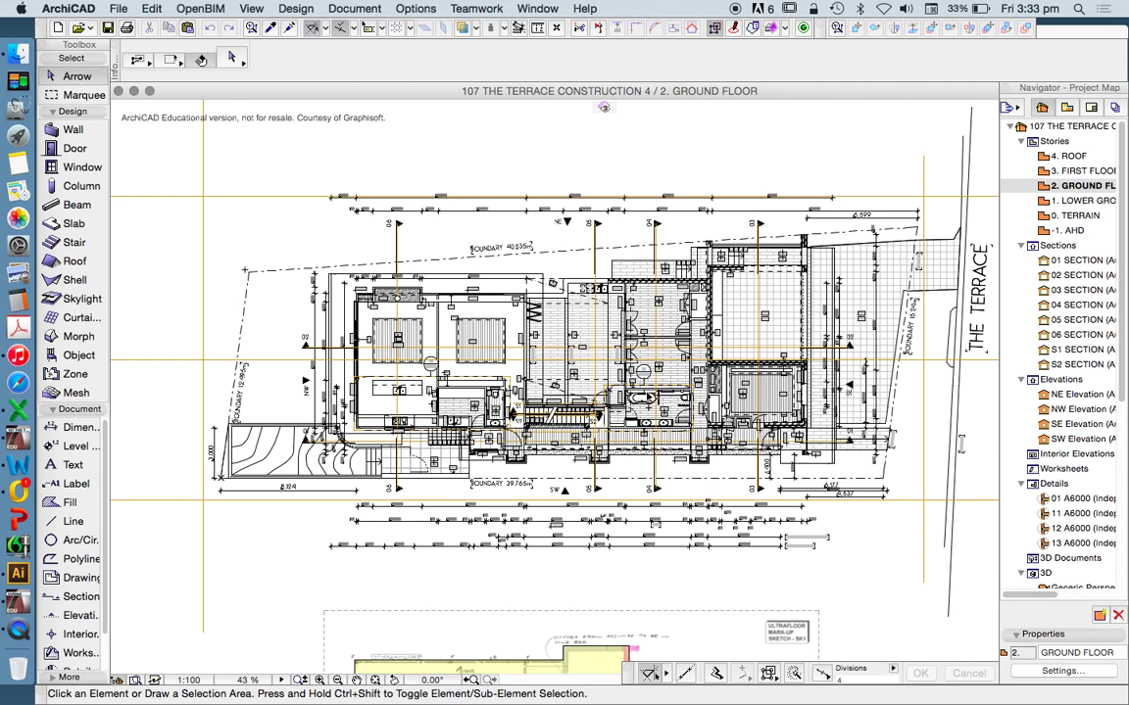
pyautogui.scroll(1, 588, 357)
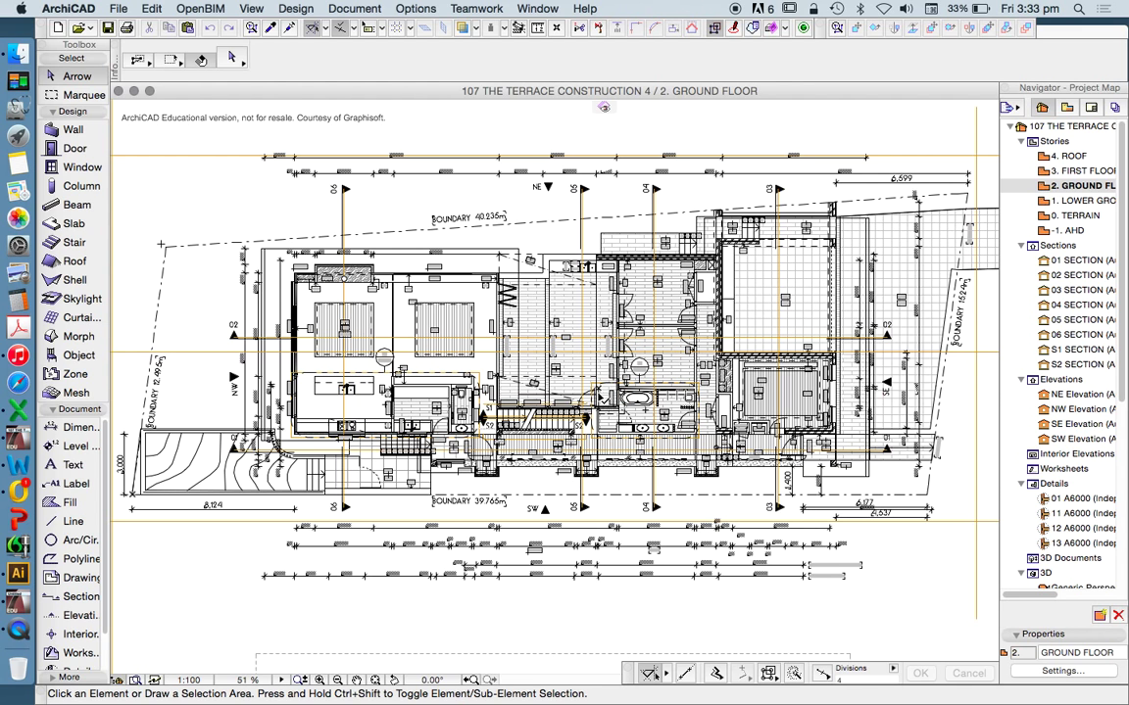
pyautogui.scroll(3, 543, 365)
pyautogui.scroll(3, 500, 361)
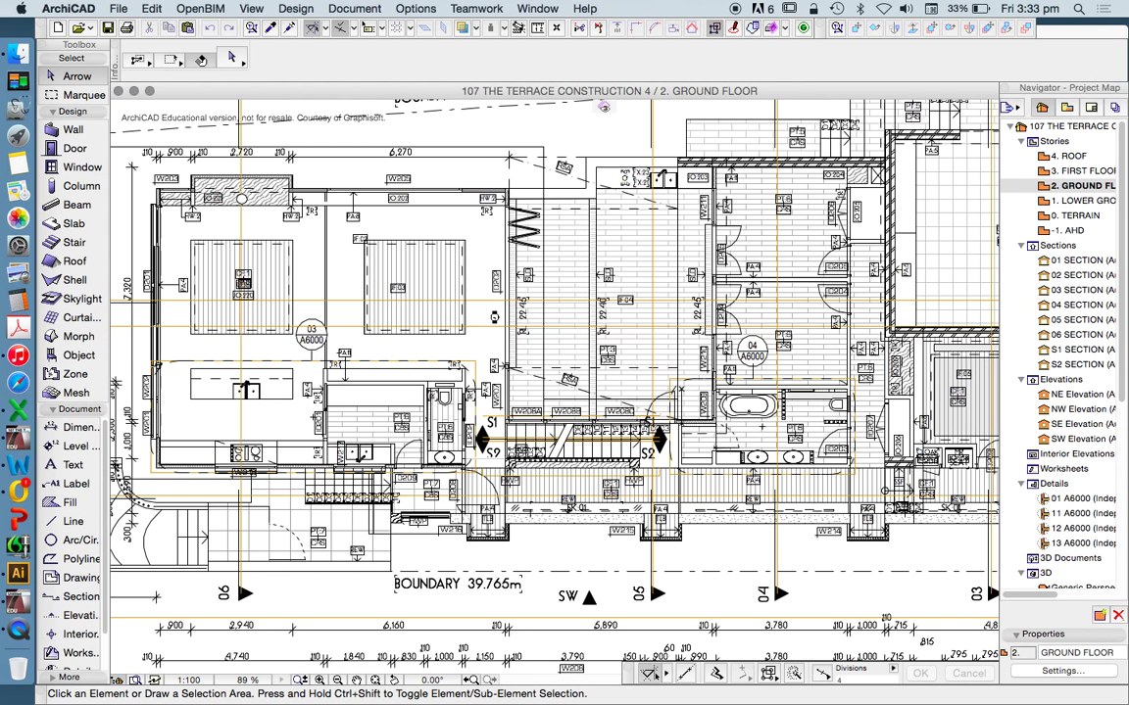
pyautogui.scroll(-6, 463, 359)
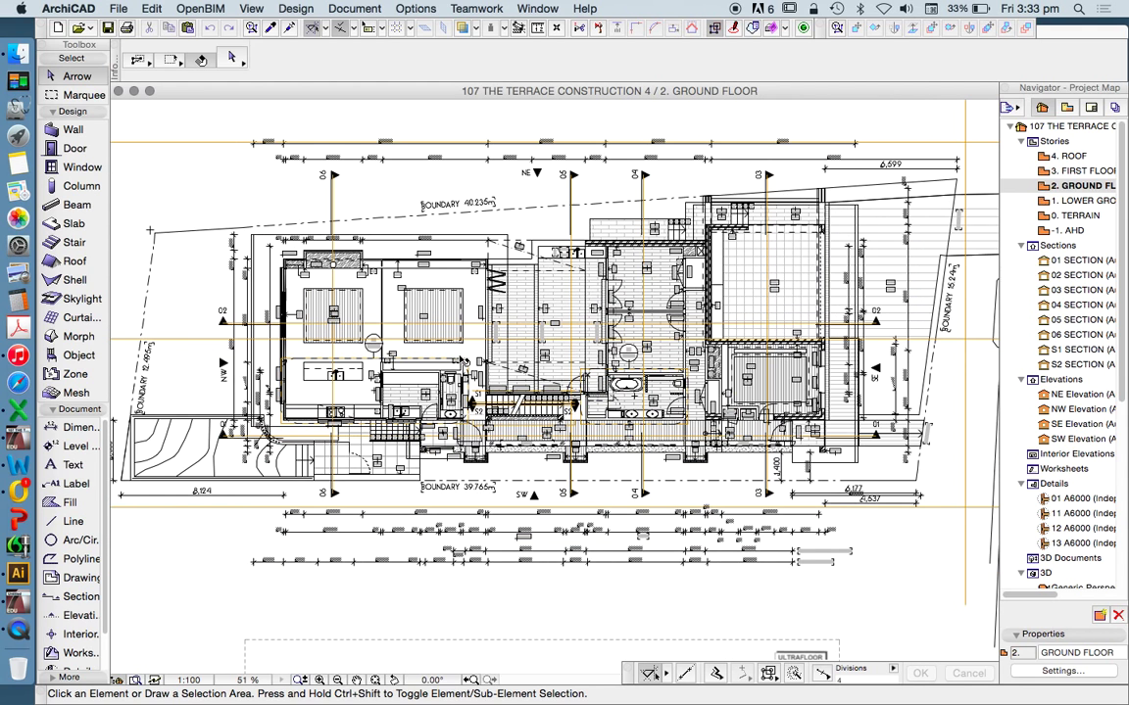
pyautogui.scroll(-3, 369, 333)
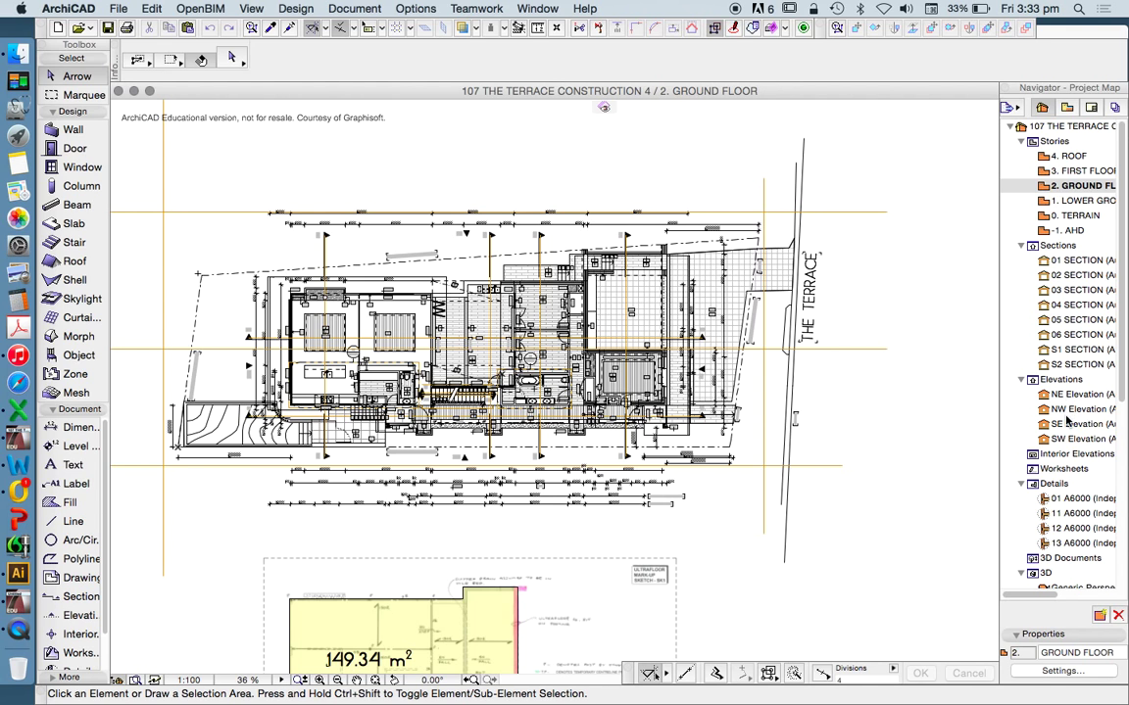
pyautogui.scroll(2, 429, 387)
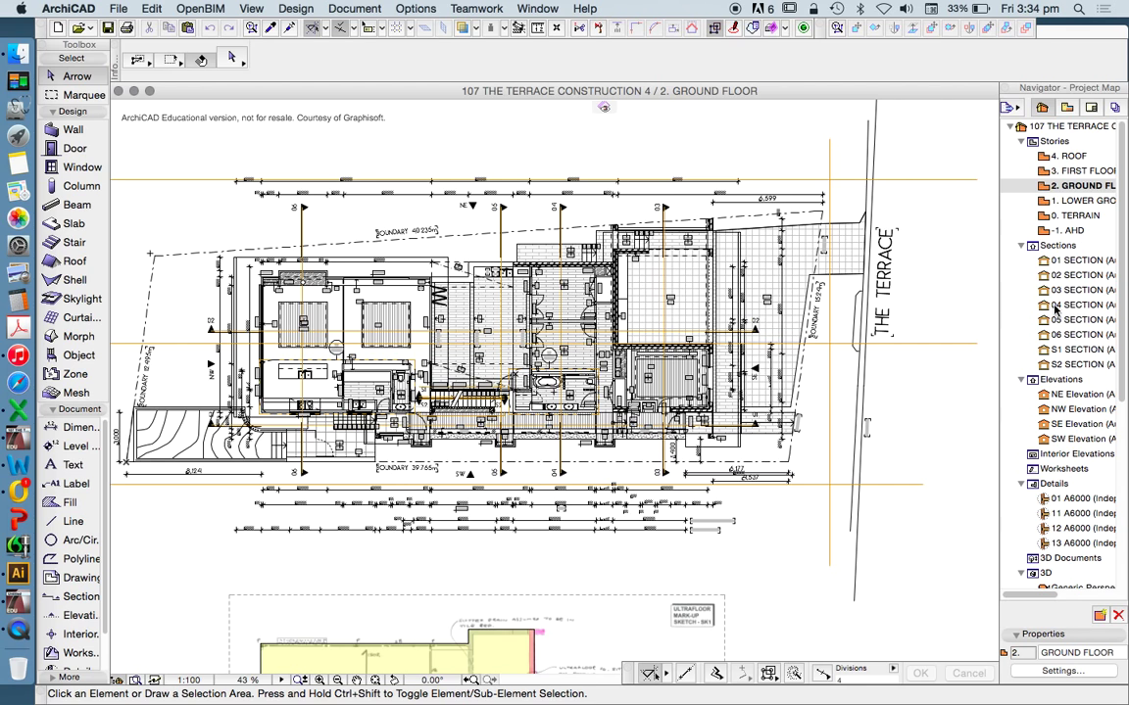
pyautogui.scroll(-3, 1077, 392)
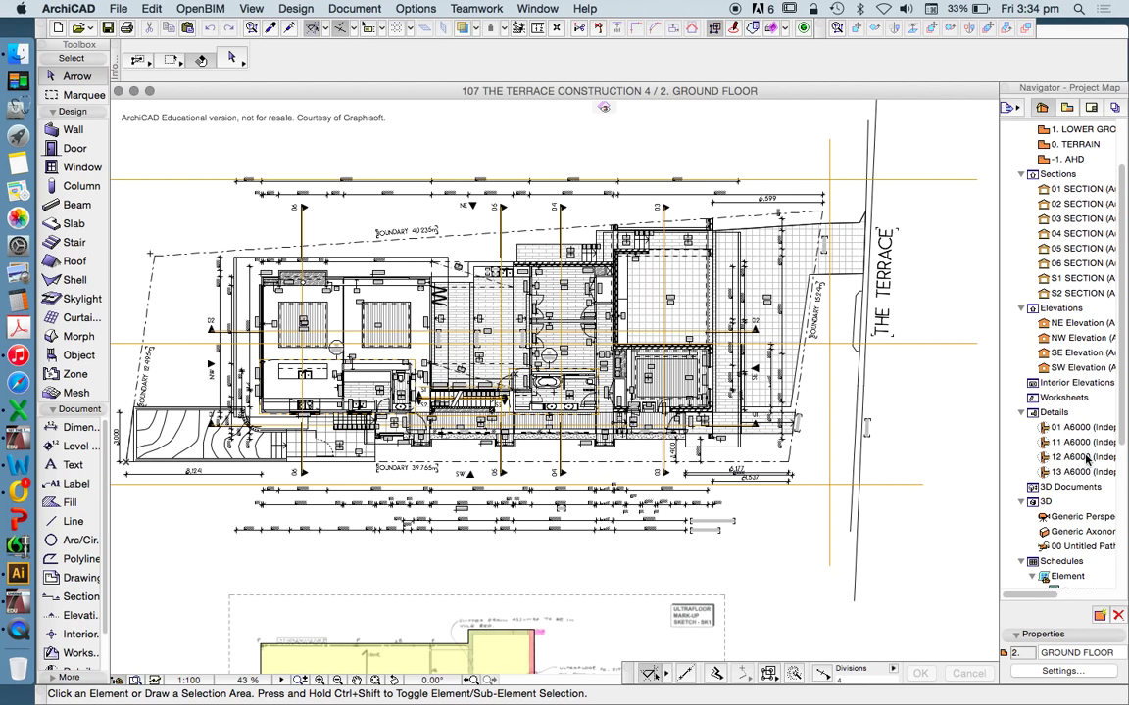
pyautogui.scroll(3, 1081, 245)
# Show the View Map, fit the whole plan and its 149.34 m² area drawing, then open Options
pyautogui.click(1067, 107)
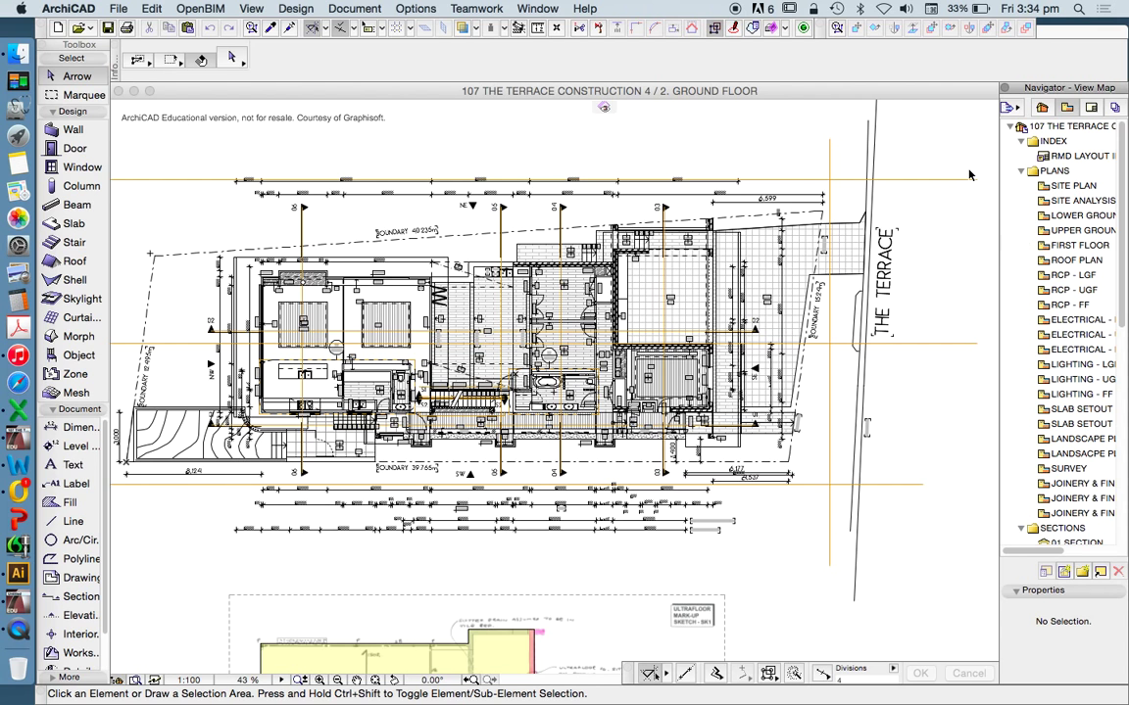
pyautogui.scroll(3, 686, 206)
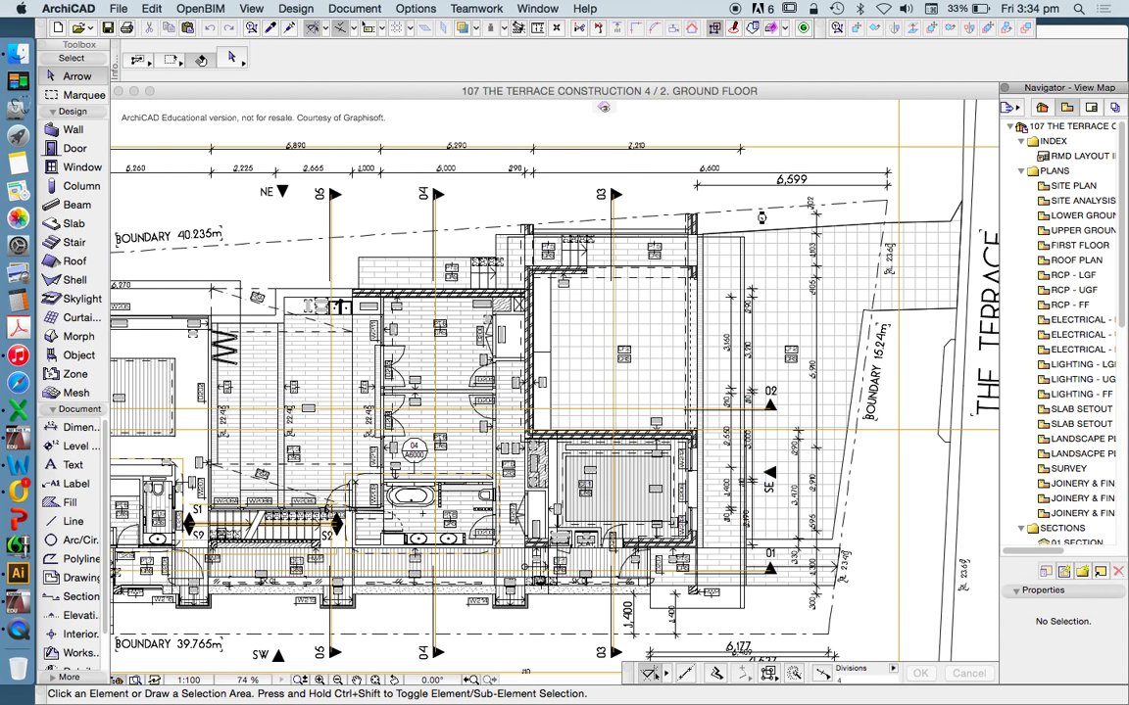
pyautogui.scroll(-2, 680, 191)
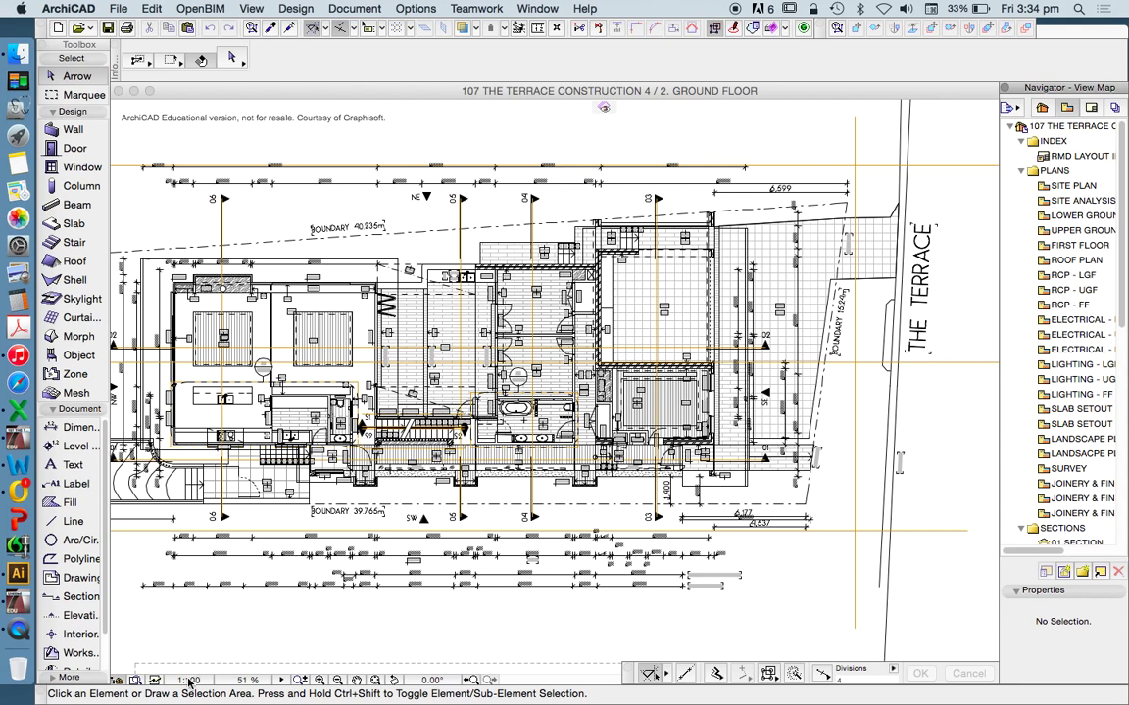
pyautogui.scroll(5, 423, 460)
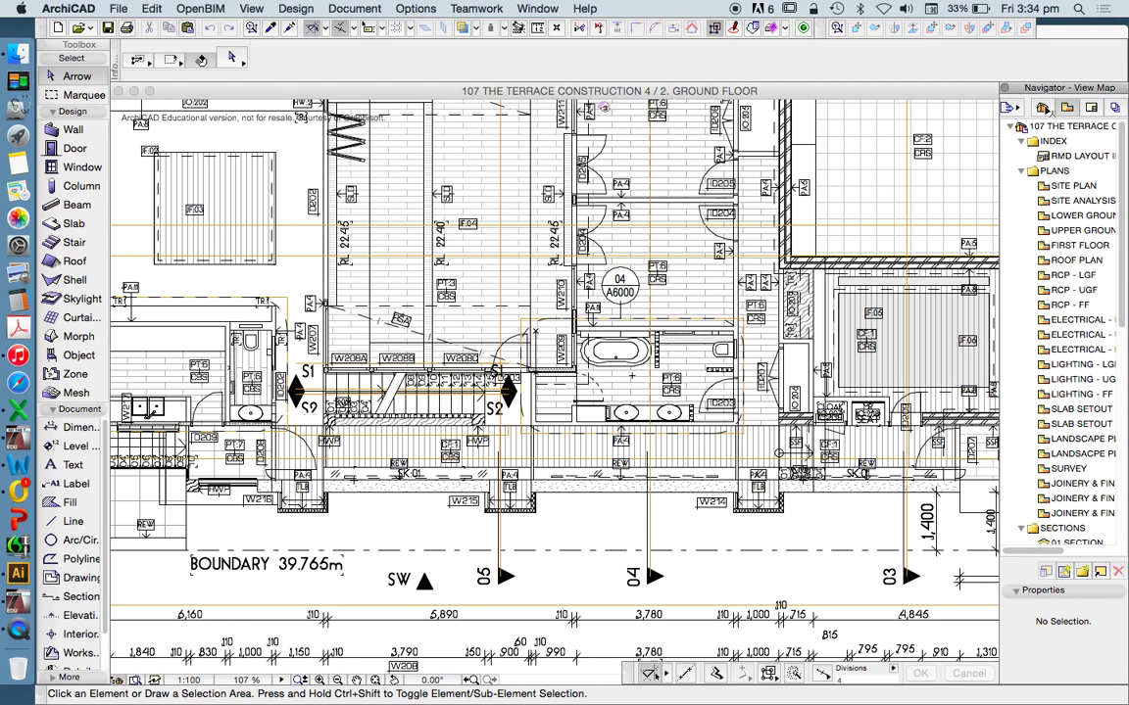
pyautogui.press('super+apostrophe')
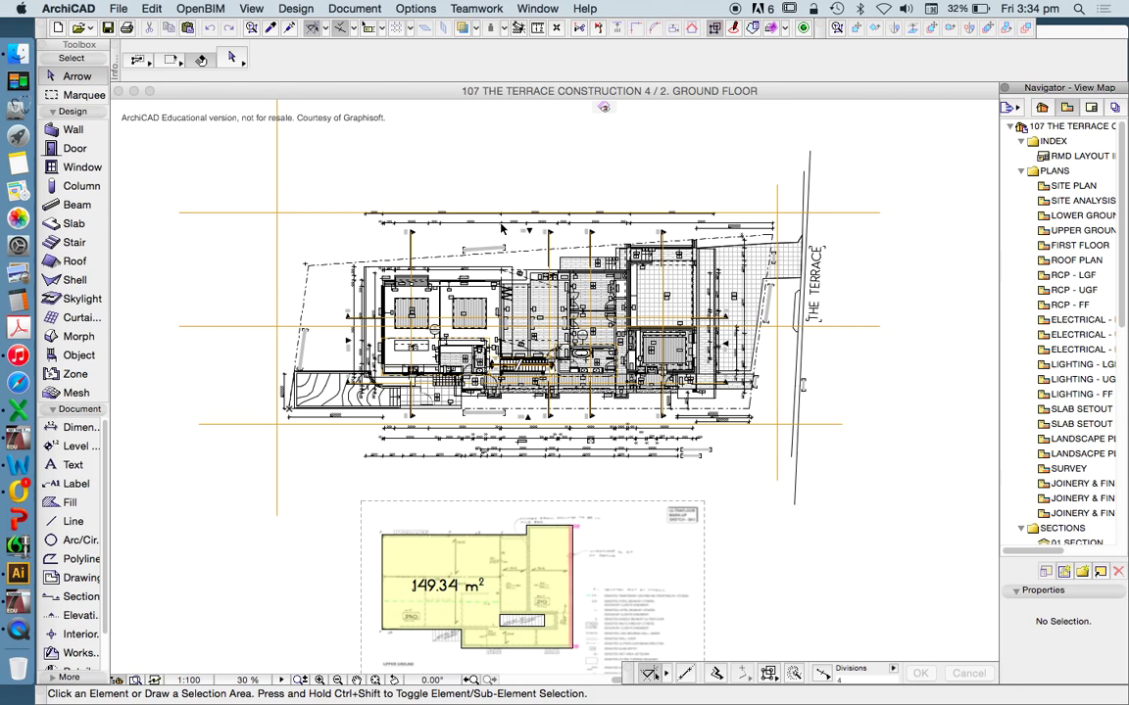
pyautogui.click(412, 9)
# Bring up and dismiss the context menu on the empty plan
pyautogui.moveTo(450, 28)
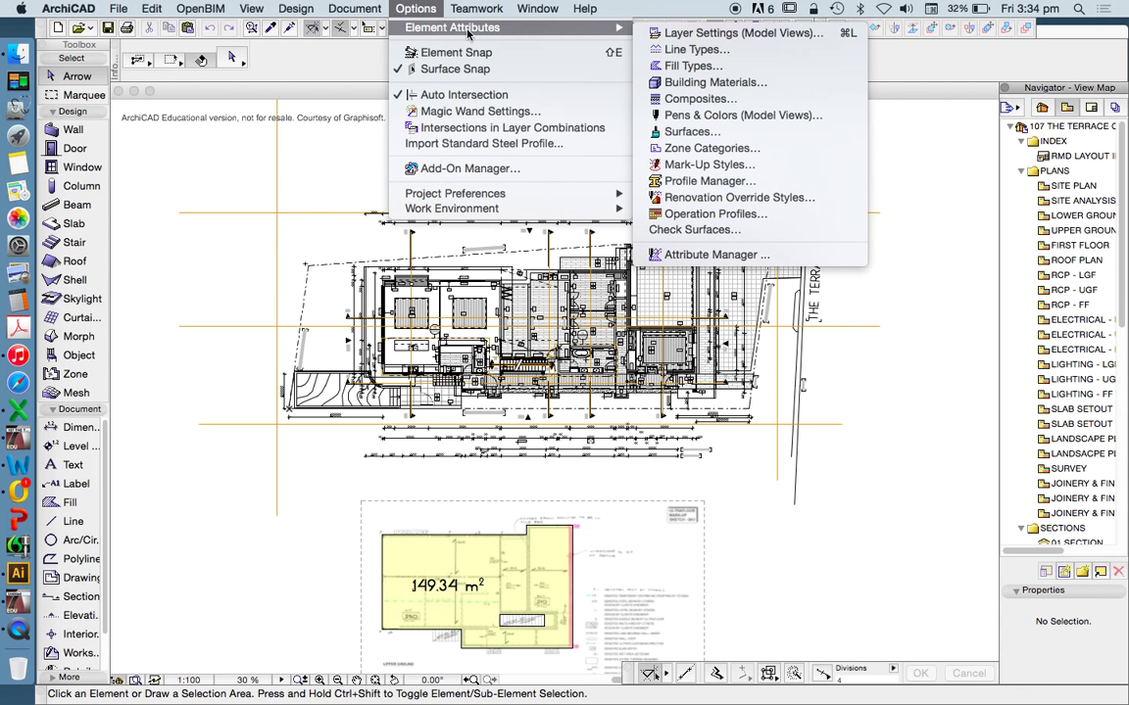
pyautogui.rightClick(874, 138)
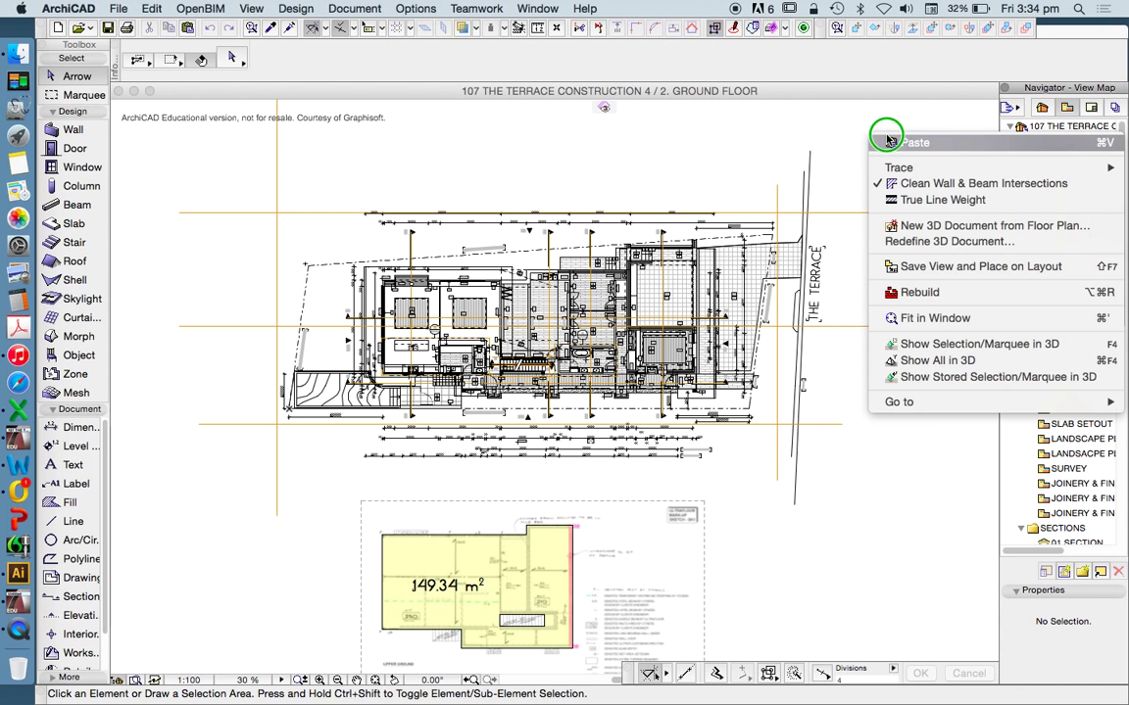
pyautogui.click(775, 431)
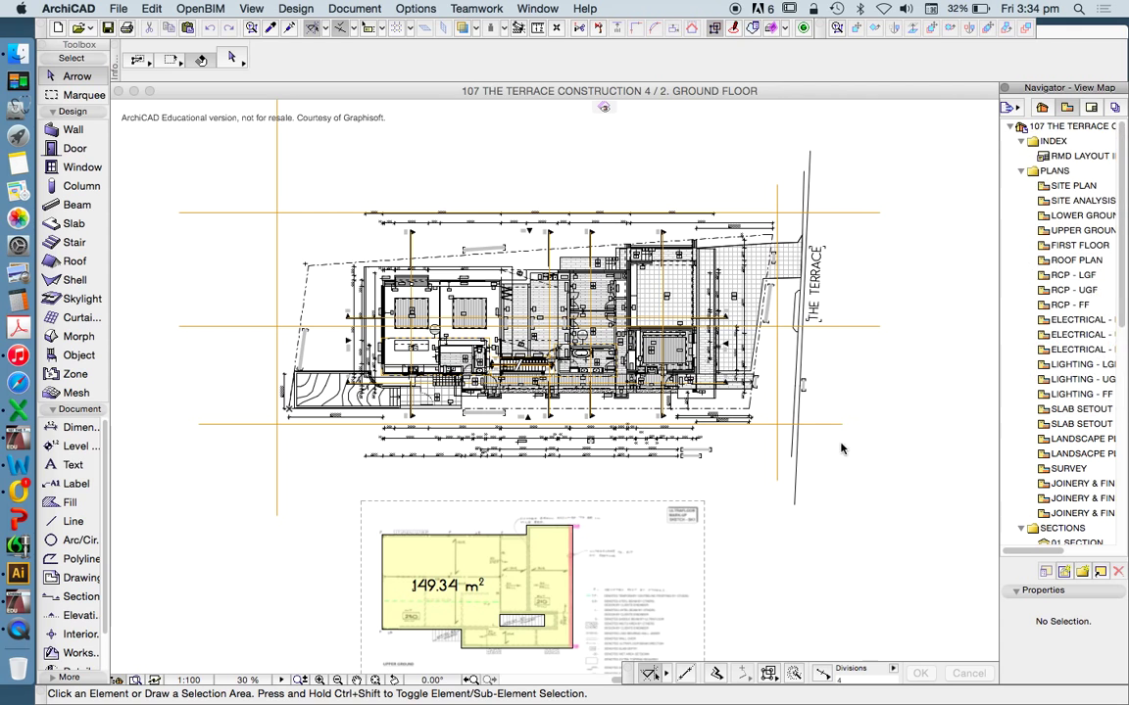
# Check a selected line's context menu, deselect it, and open Layer Settings (Model Views)
pyautogui.click(694, 286)
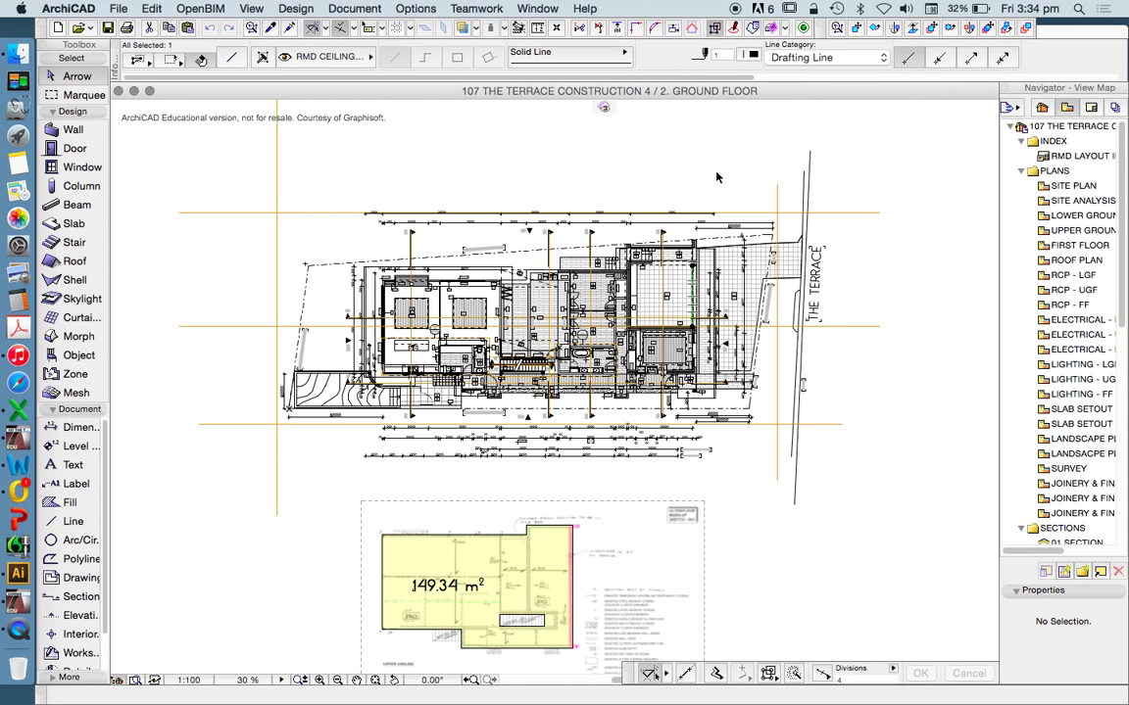
pyautogui.rightClick(716, 159)
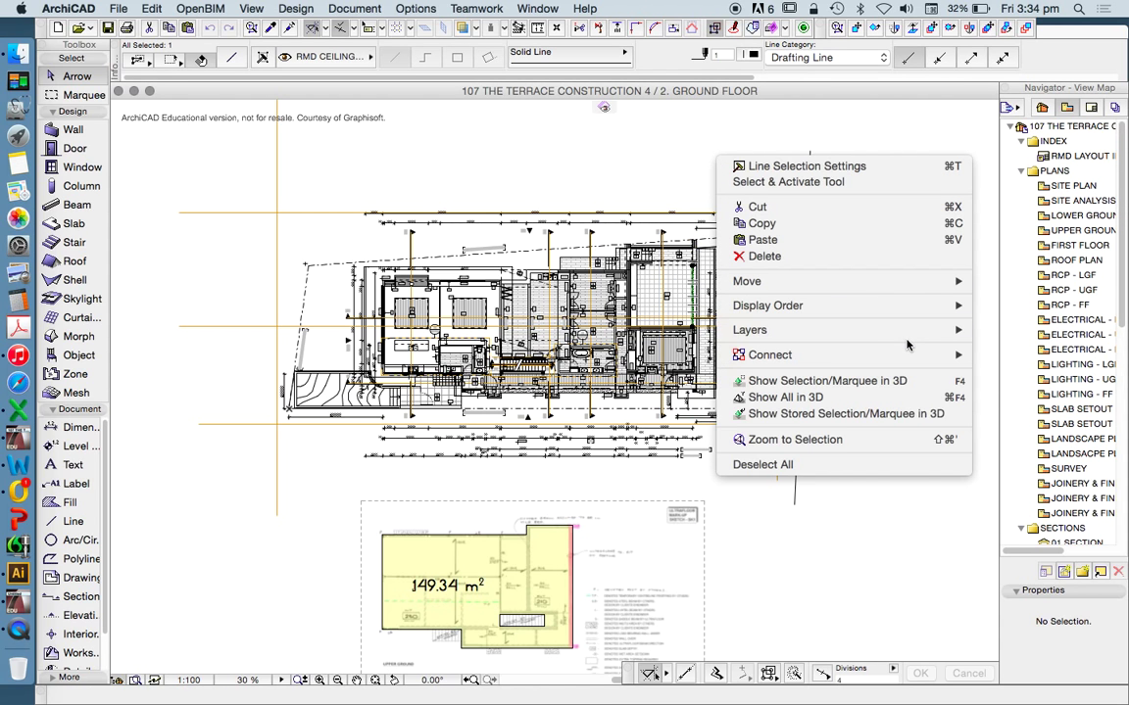
pyautogui.click(580, 144)
pyautogui.click(516, 151)
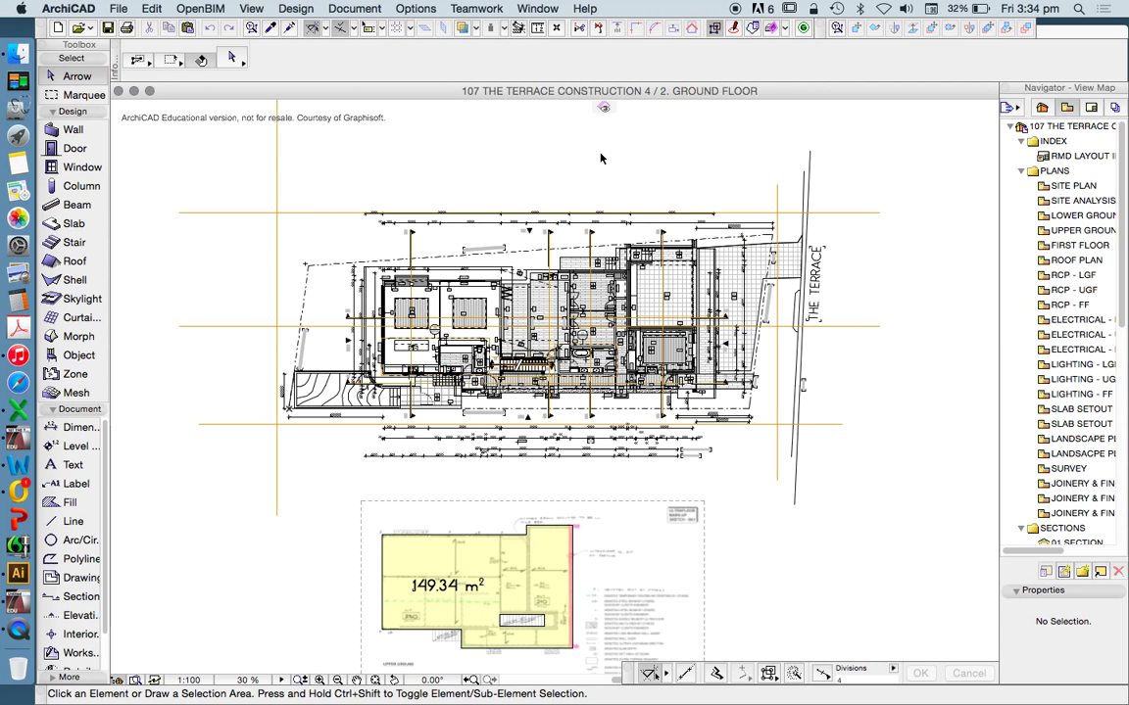
pyautogui.press('super+l')
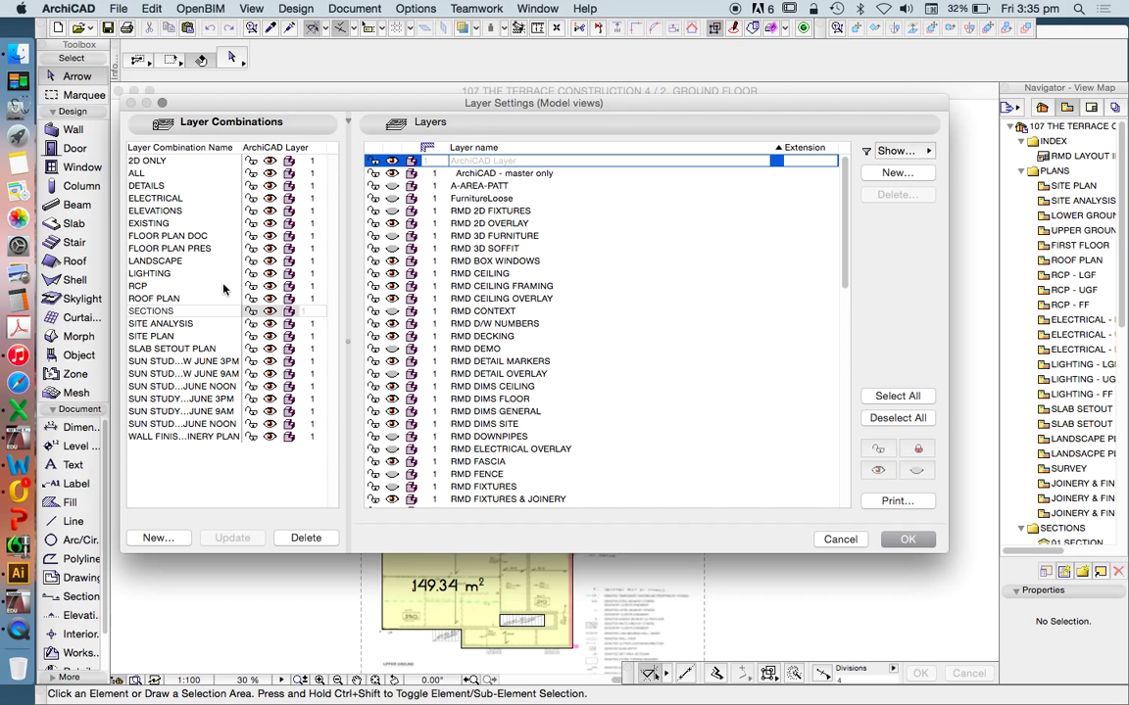
# Starting from the RCP combination, select all layers, make them all visible, and confirm
pyautogui.click(137, 286)
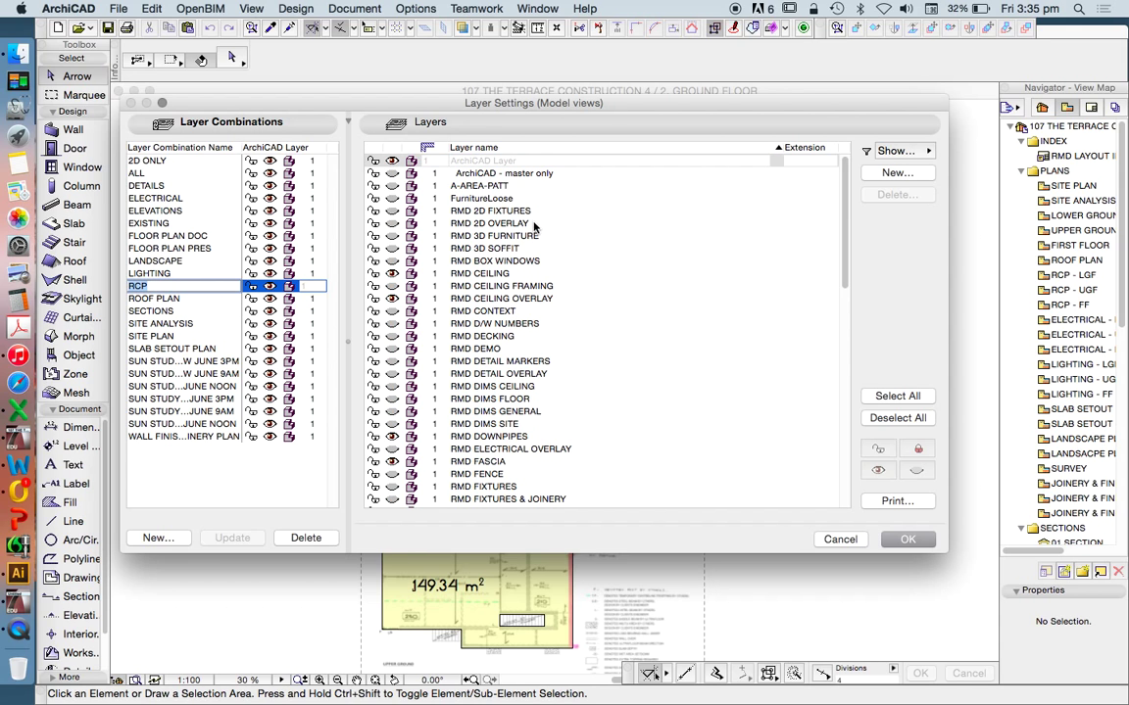
pyautogui.scroll(-9, 534, 227)
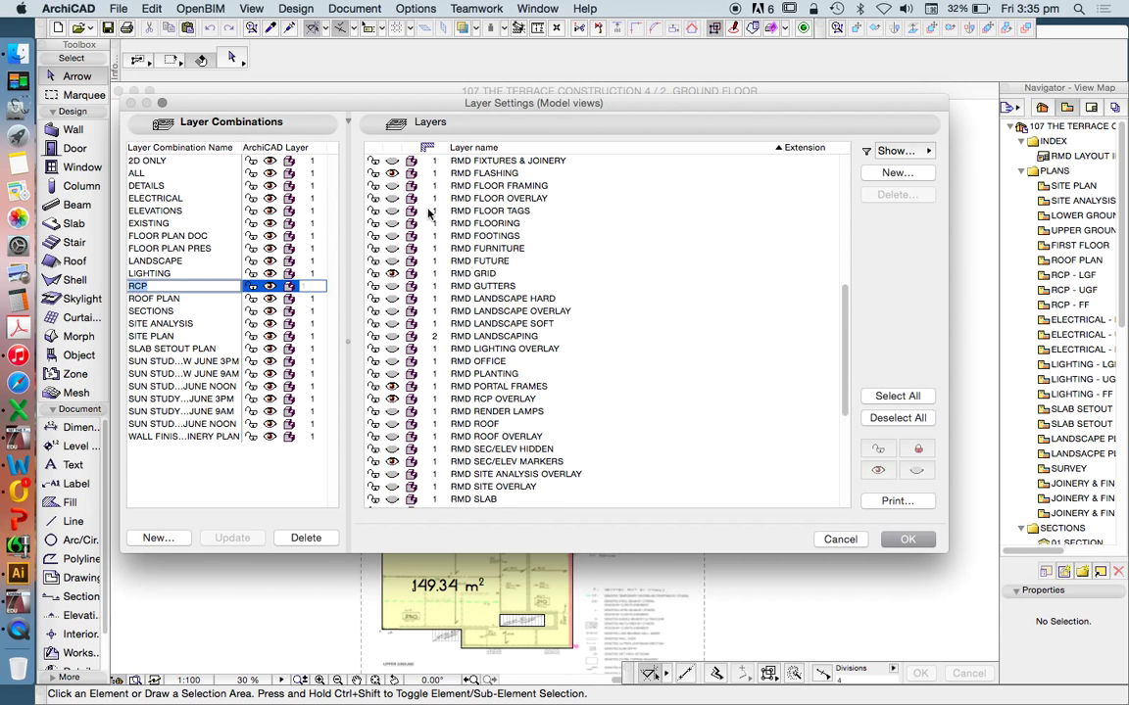
pyautogui.scroll(-2, 495, 255)
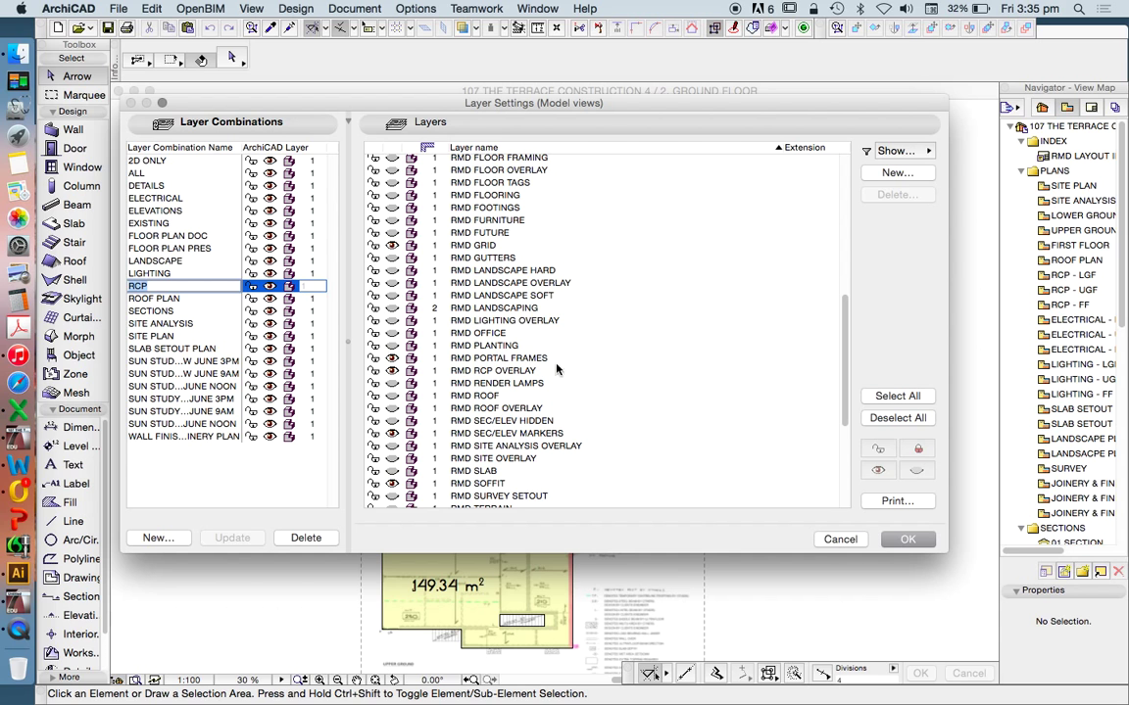
pyautogui.press('super+a')
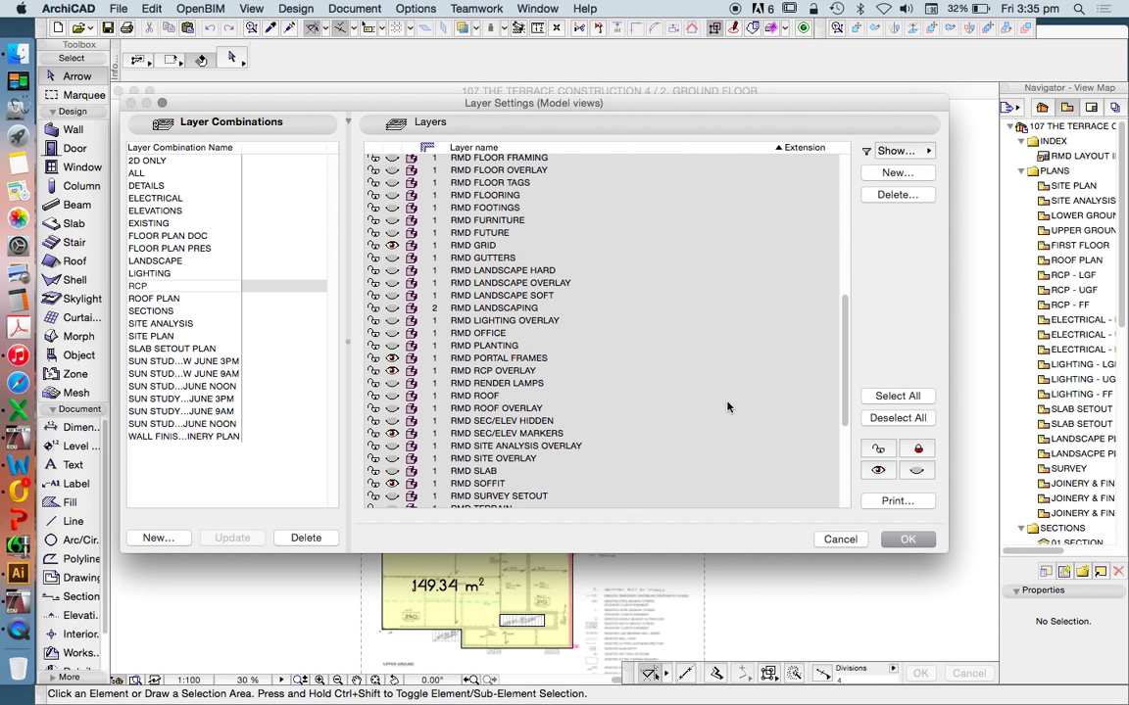
pyautogui.click(392, 202)
pyautogui.click(909, 540)
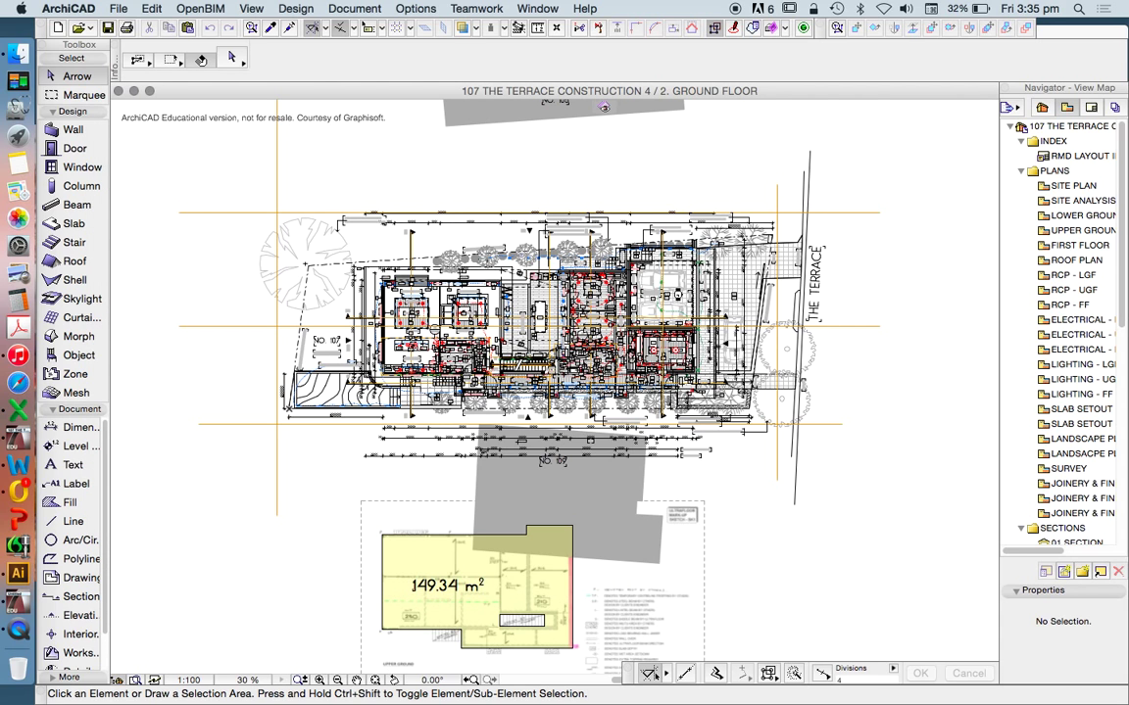
pyautogui.click(412, 538)
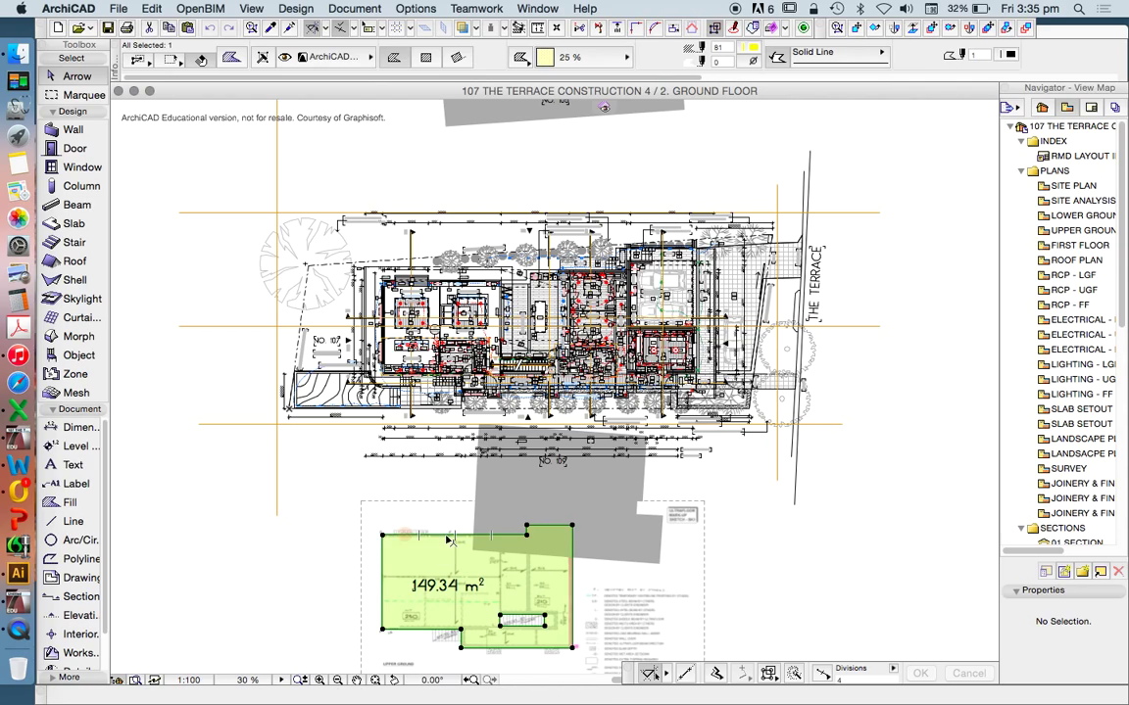
pyautogui.press('Delete')
pyautogui.scroll(2, 563, 285)
pyautogui.scroll(5, 592, 343)
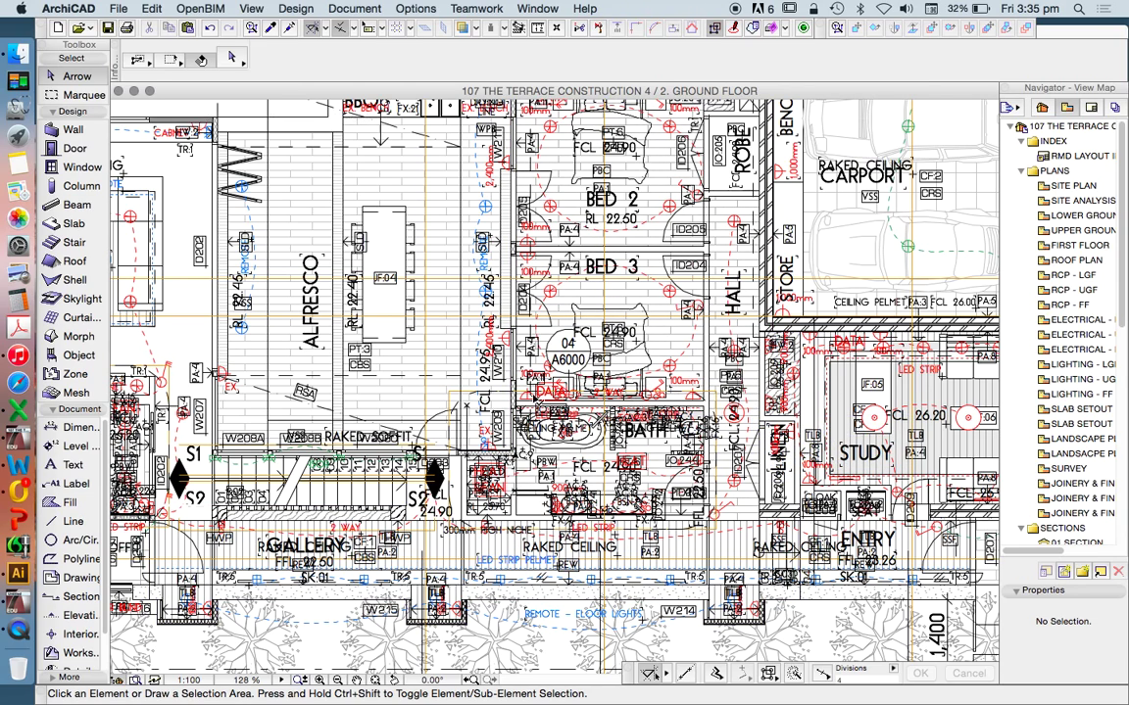
pyautogui.scroll(-2, 501, 399)
pyautogui.scroll(-3, 594, 343)
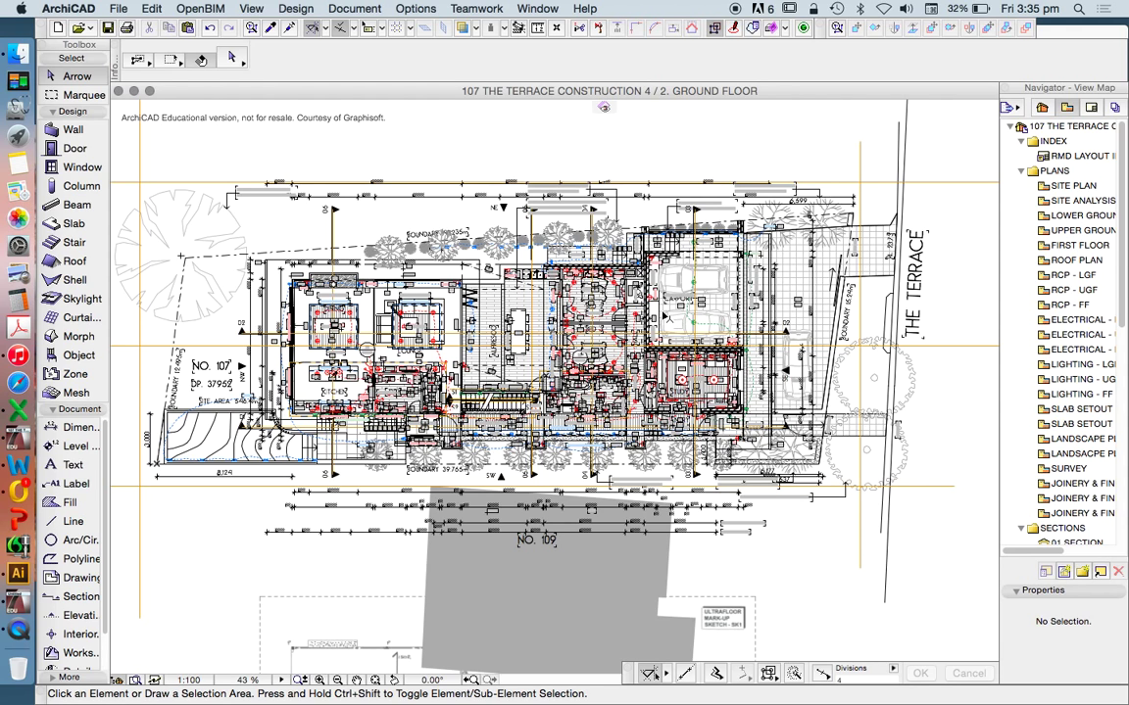
pyautogui.click(1076, 216)
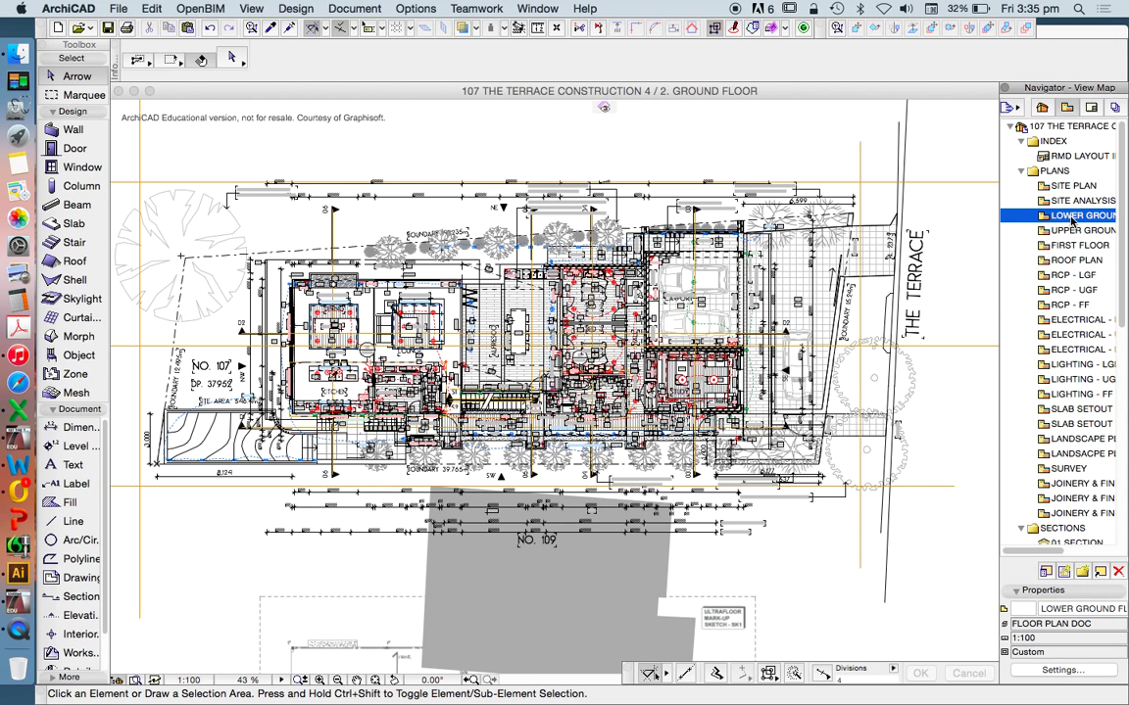
pyautogui.rightClick(1073, 223)
pyautogui.click(920, 531)
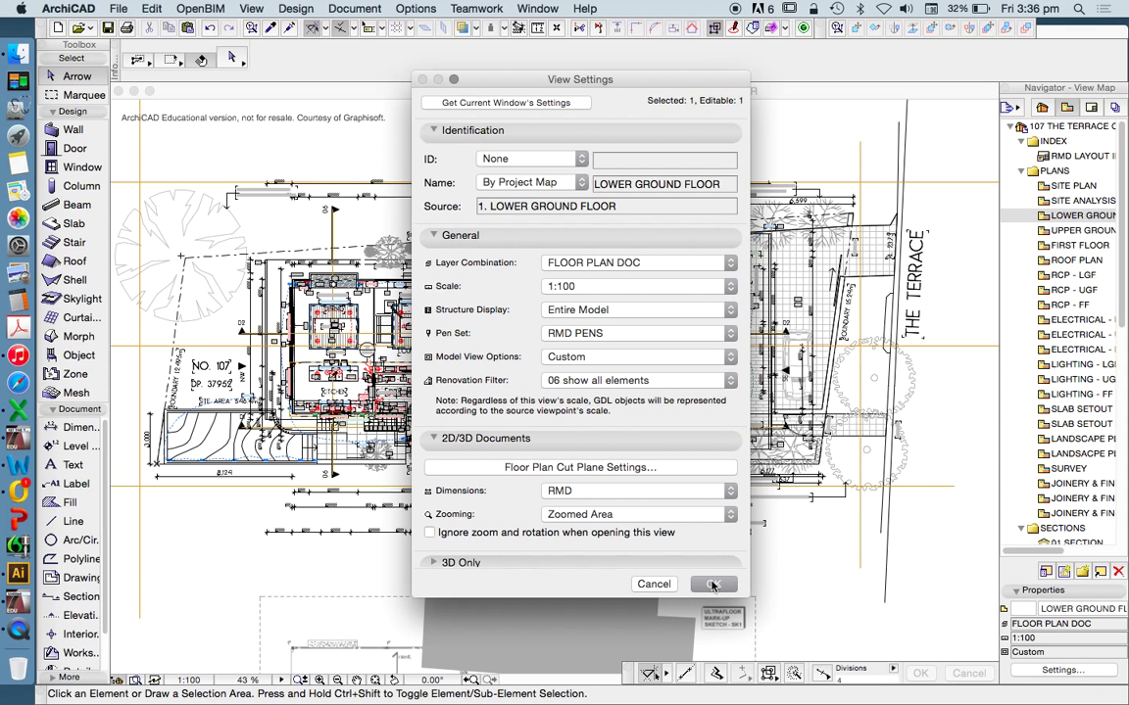
pyautogui.click(652, 584)
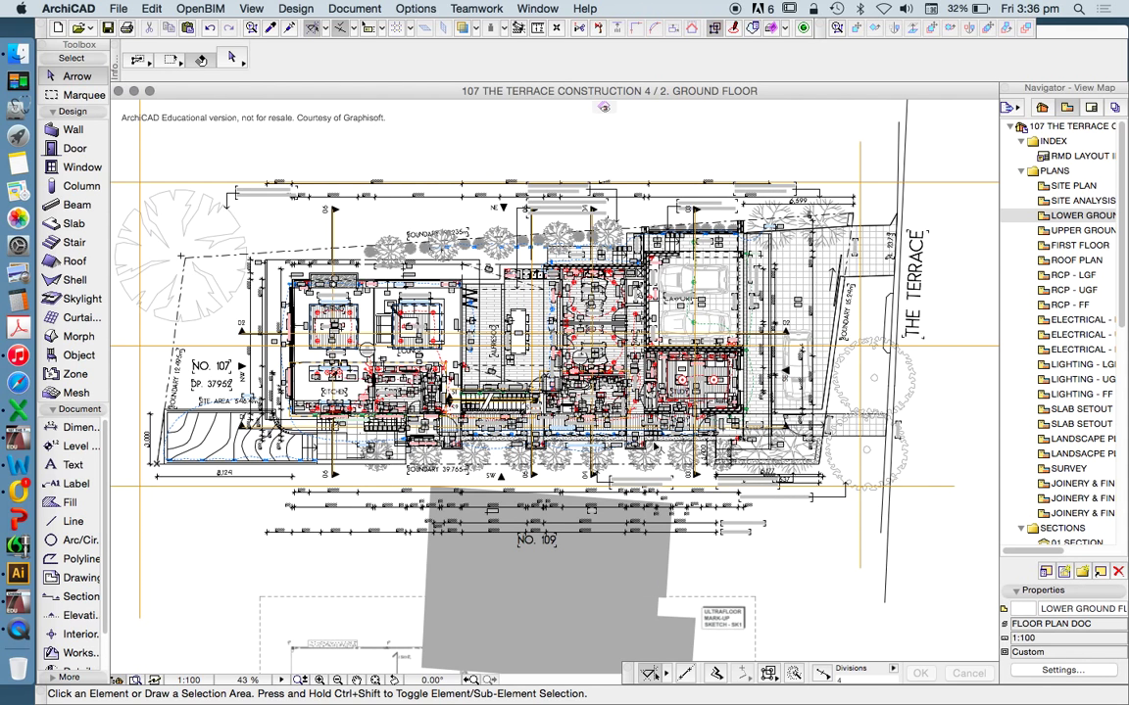
pyautogui.doubleClick(1066, 231)
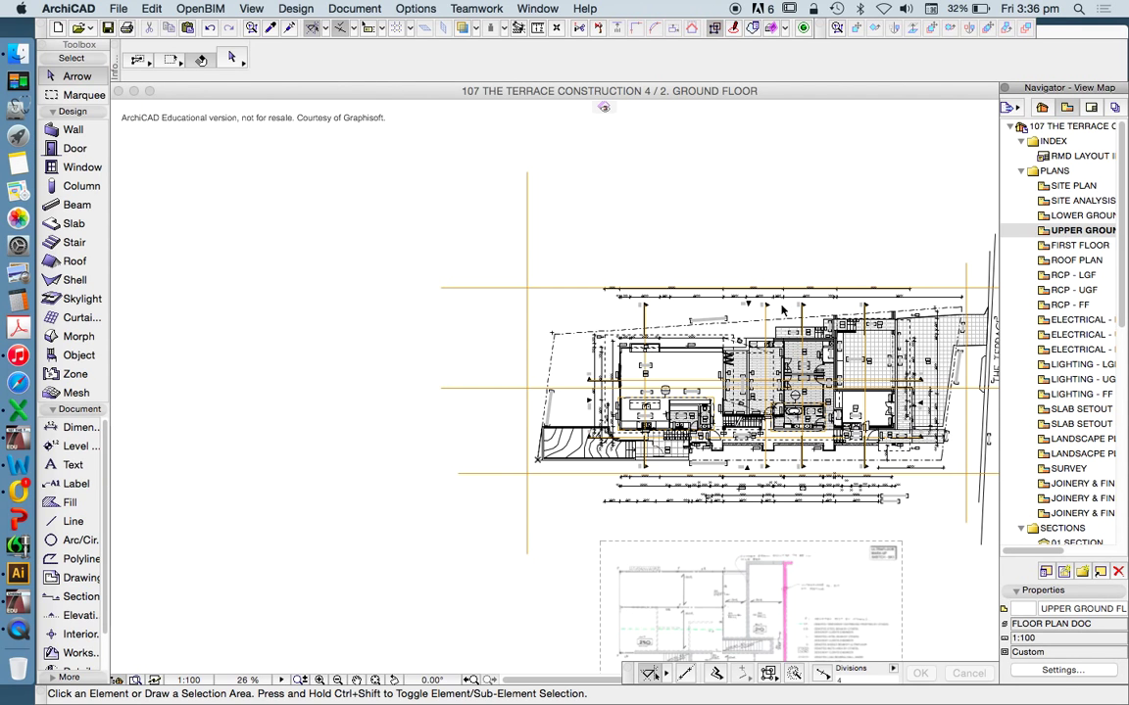
# Zoom around the upper ground floor rooms and dimensions, then reopen Layer Settings
pyautogui.scroll(3, 982, 368)
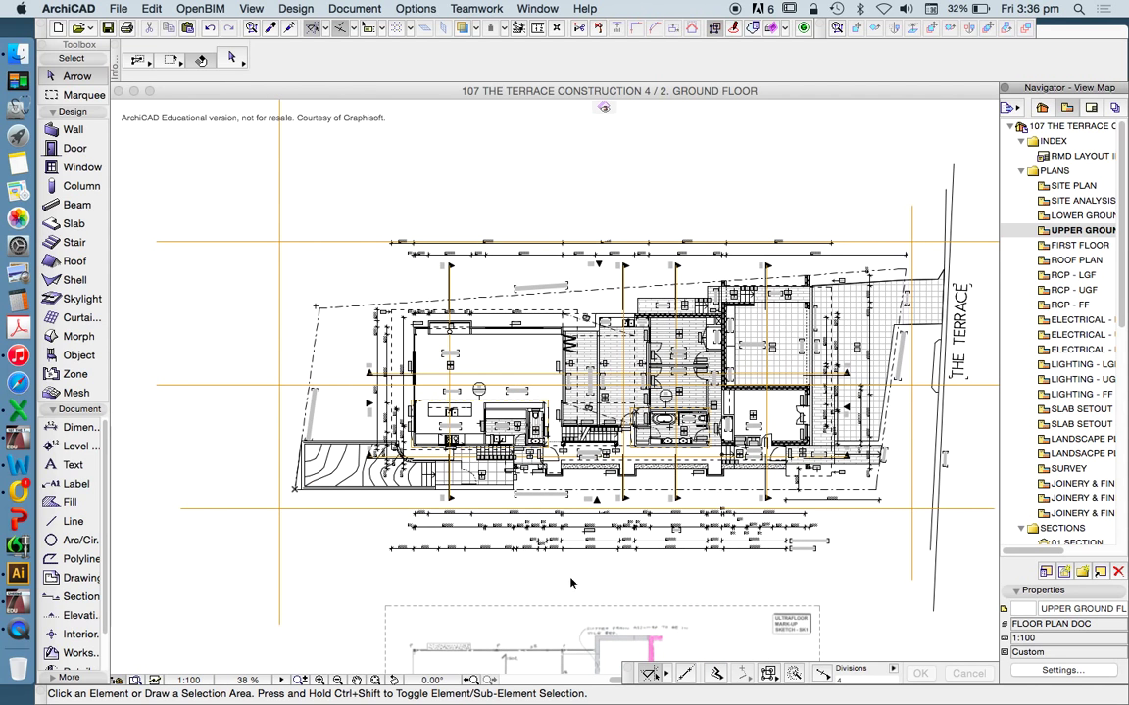
pyautogui.scroll(3, 860, 468)
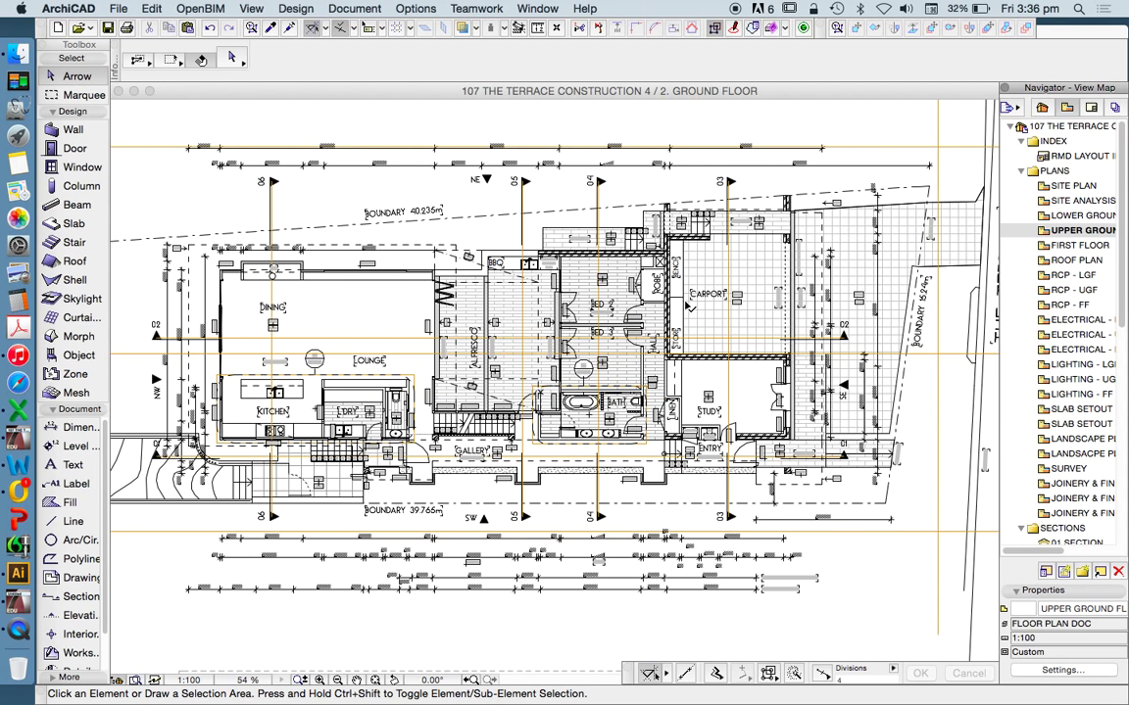
pyautogui.scroll(6, 691, 313)
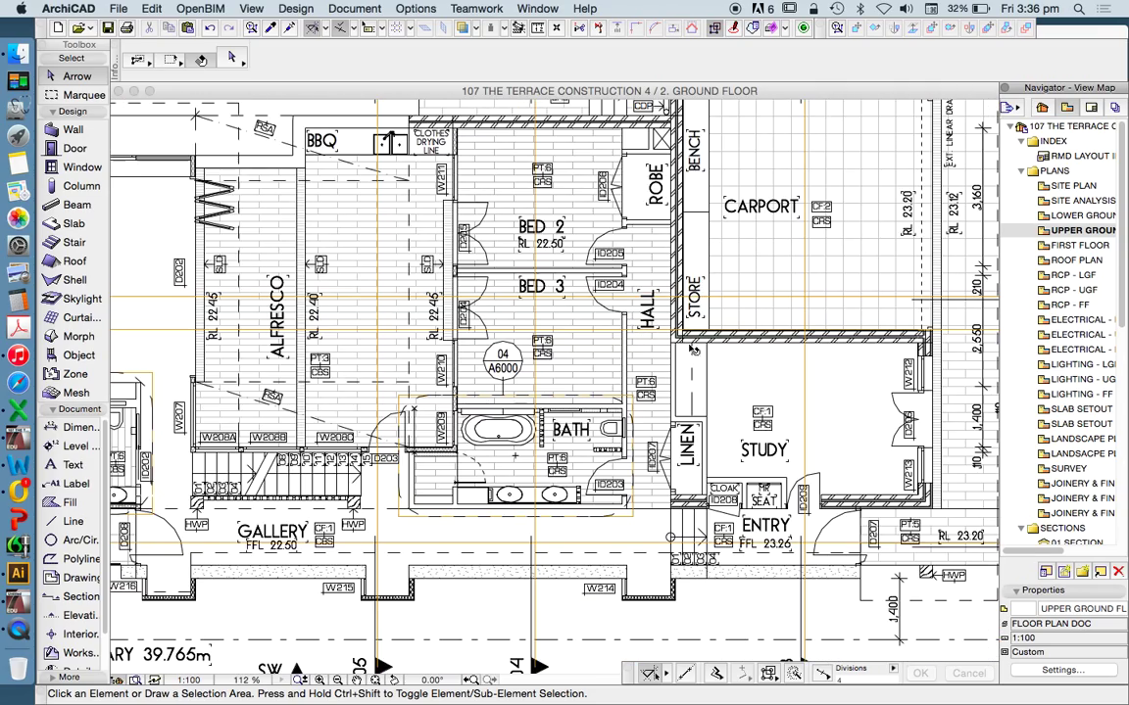
pyautogui.scroll(-3, 691, 348)
pyautogui.scroll(-2, 666, 374)
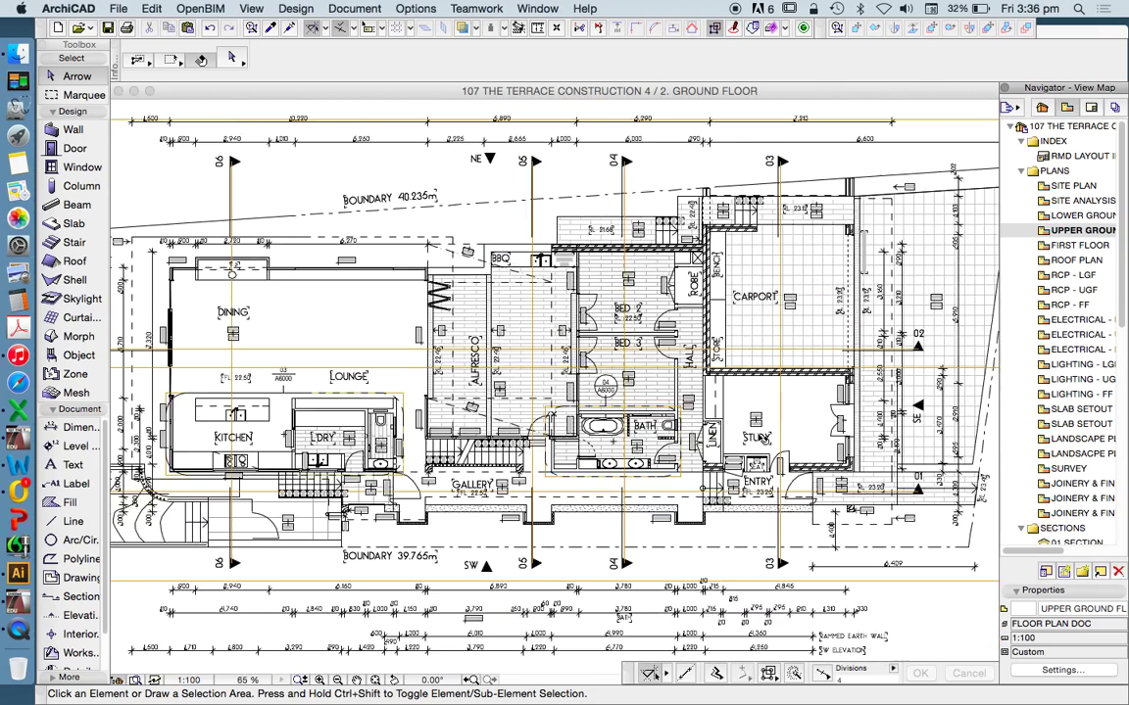
pyautogui.scroll(5, 643, 394)
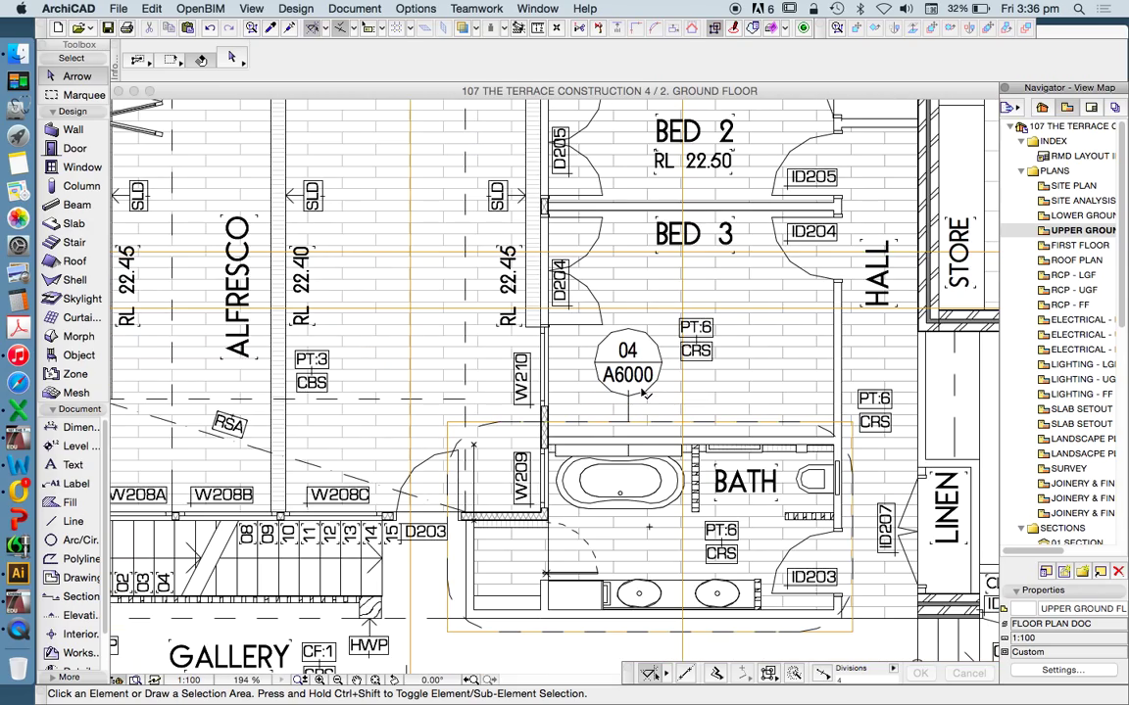
pyautogui.scroll(-5, 631, 363)
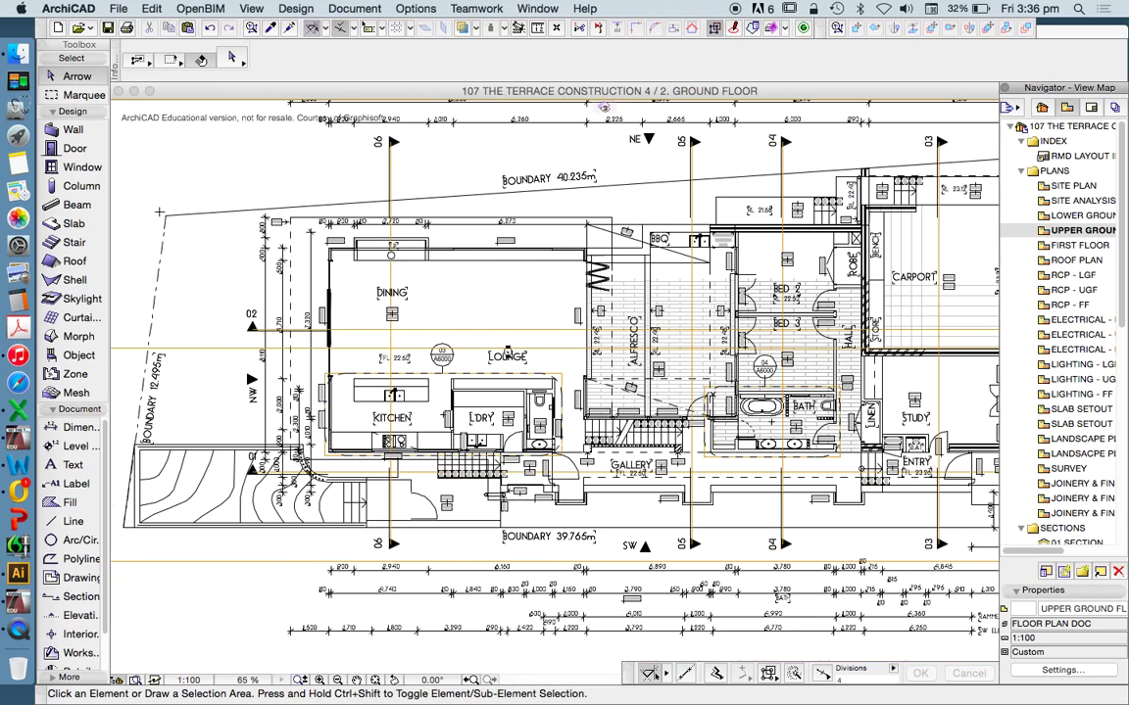
pyautogui.scroll(3, 407, 345)
pyautogui.scroll(-4, 318, 322)
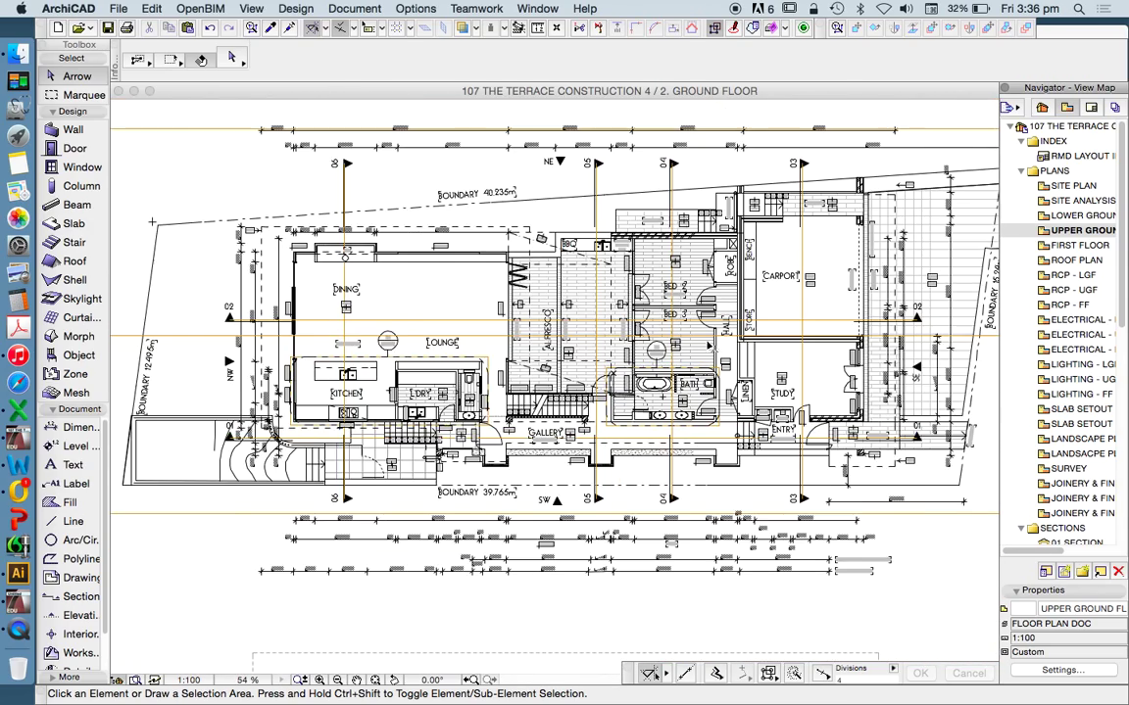
pyautogui.scroll(2, 901, 335)
pyautogui.scroll(2, 901, 335)
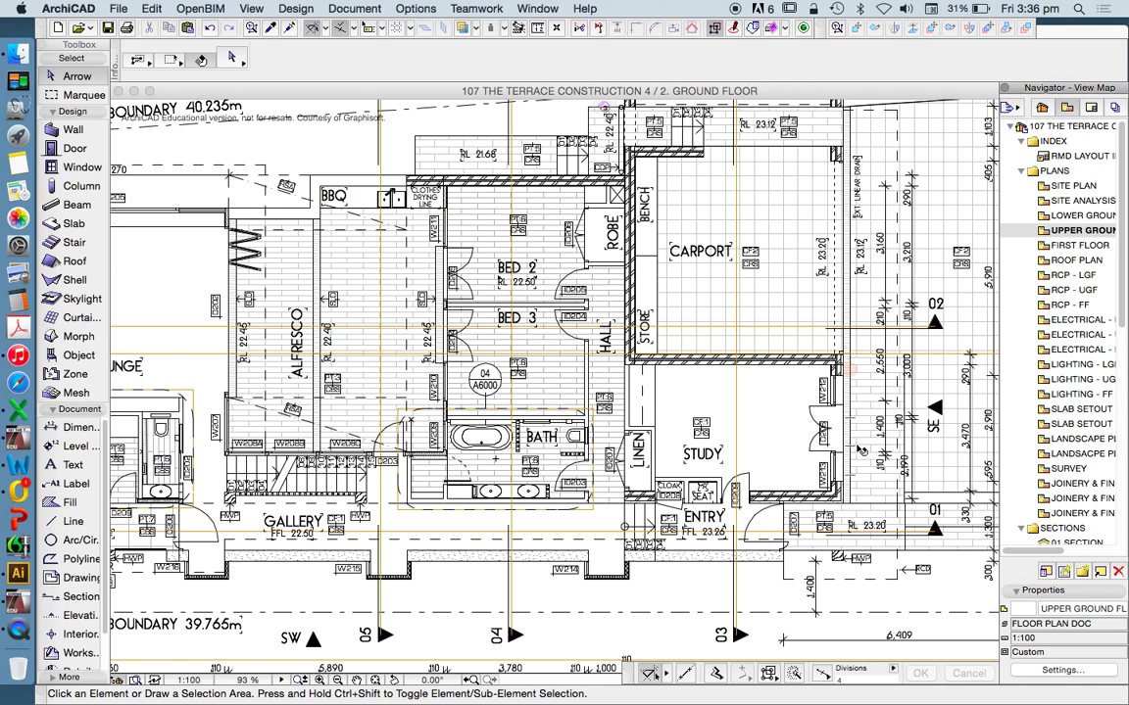
pyautogui.scroll(-1, 862, 467)
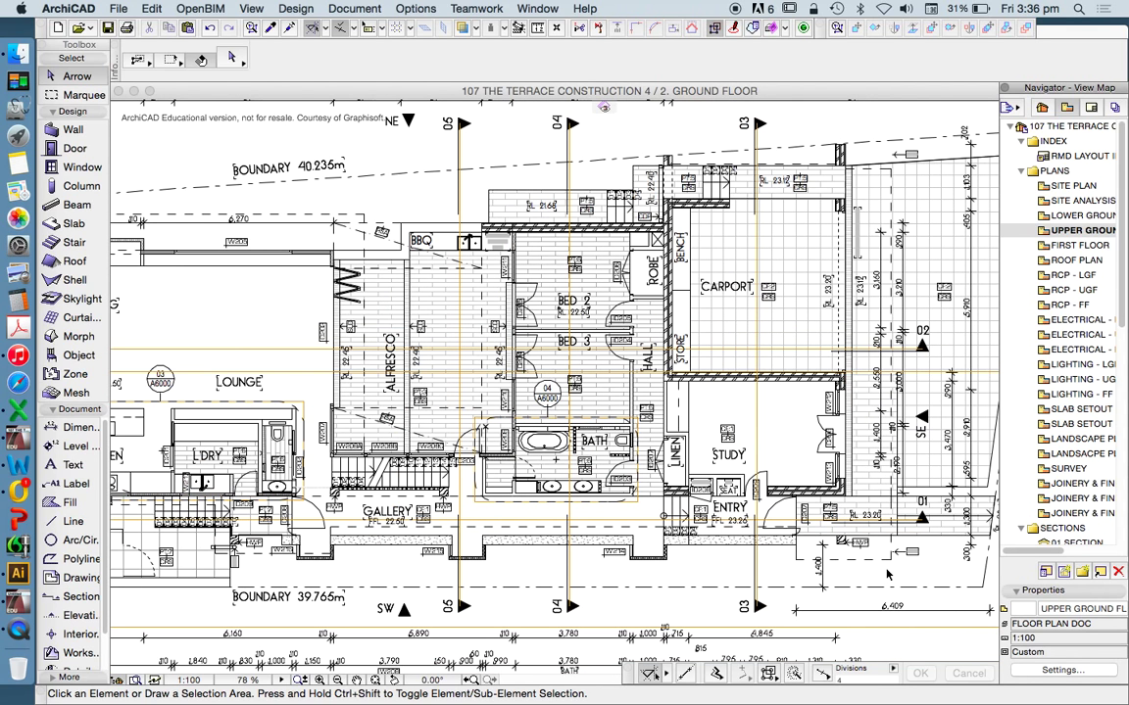
pyautogui.press('super+l')
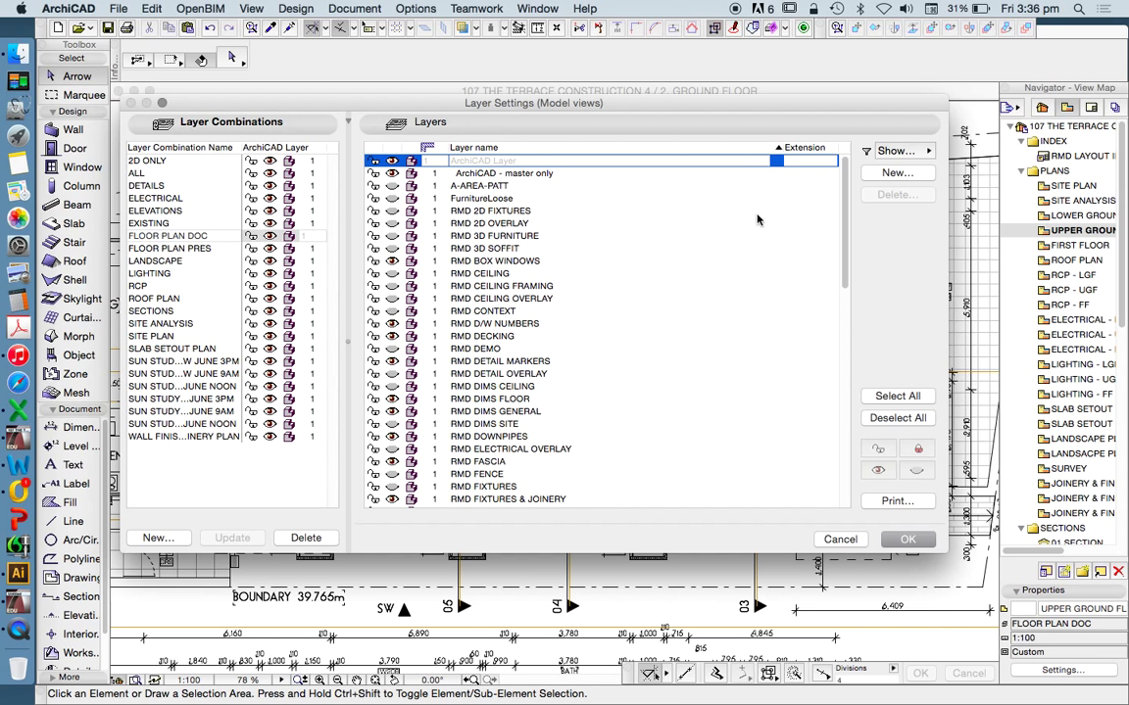
pyautogui.moveTo(843, 189); pyautogui.dragTo(846, 203)
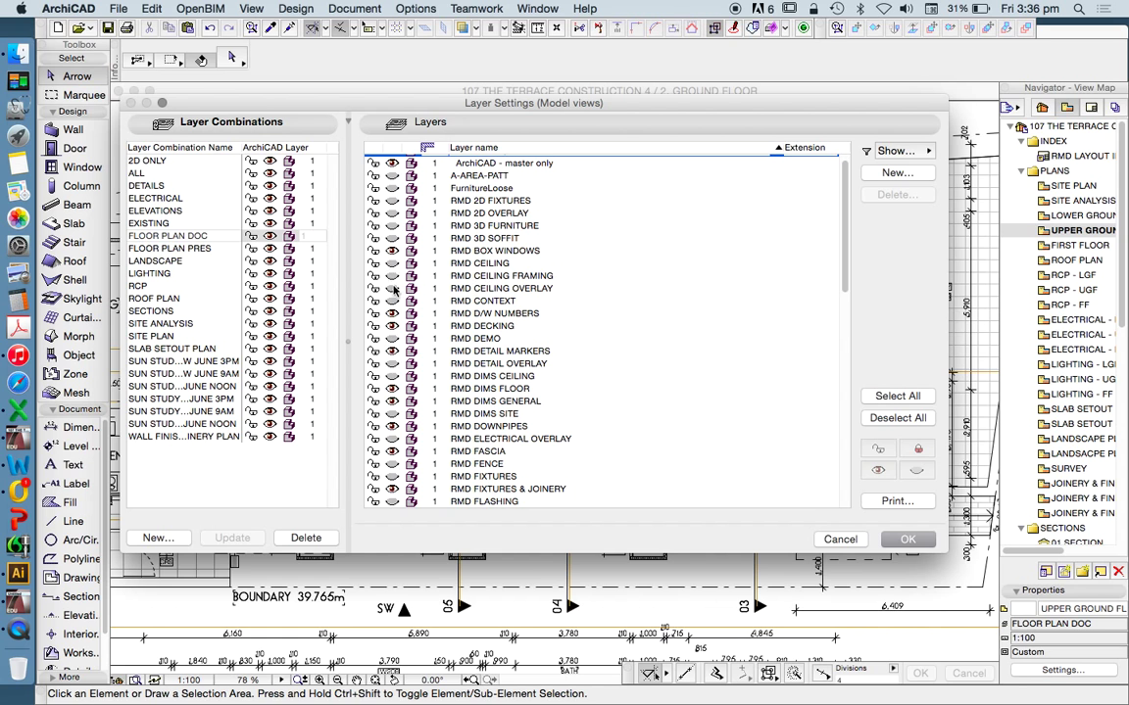
pyautogui.moveTo(847, 217); pyautogui.dragTo(847, 295)
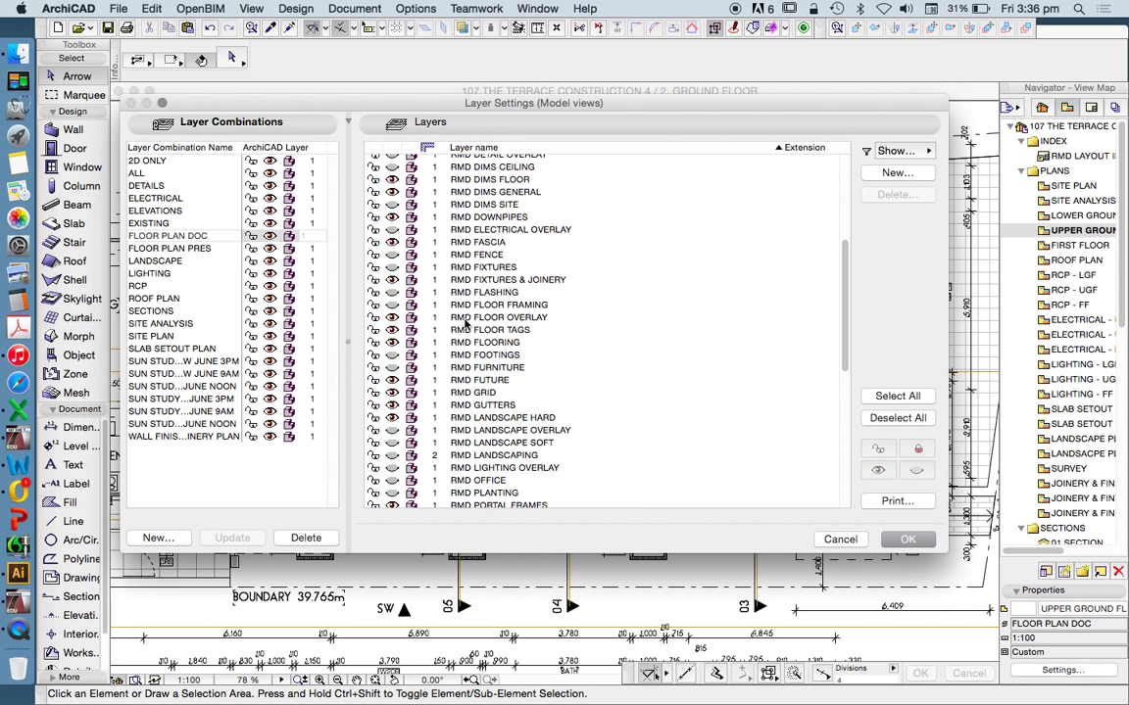
pyautogui.click(390, 319)
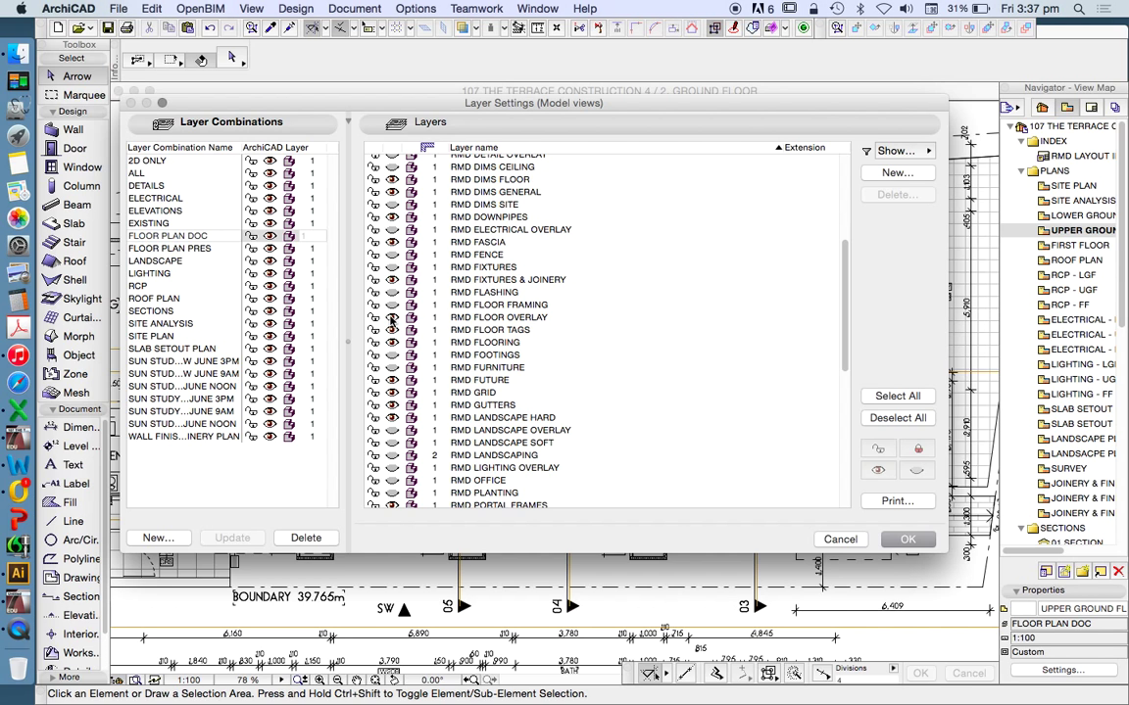
pyautogui.scroll(-3, 581, 264)
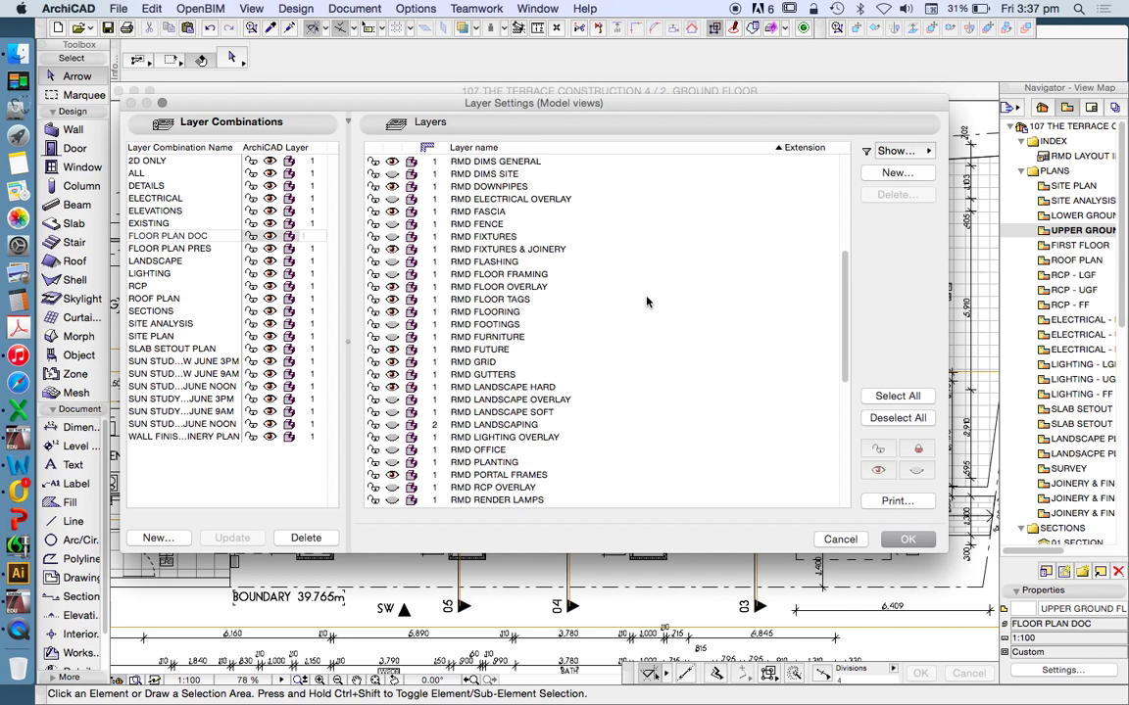
pyautogui.scroll(-2, 643, 303)
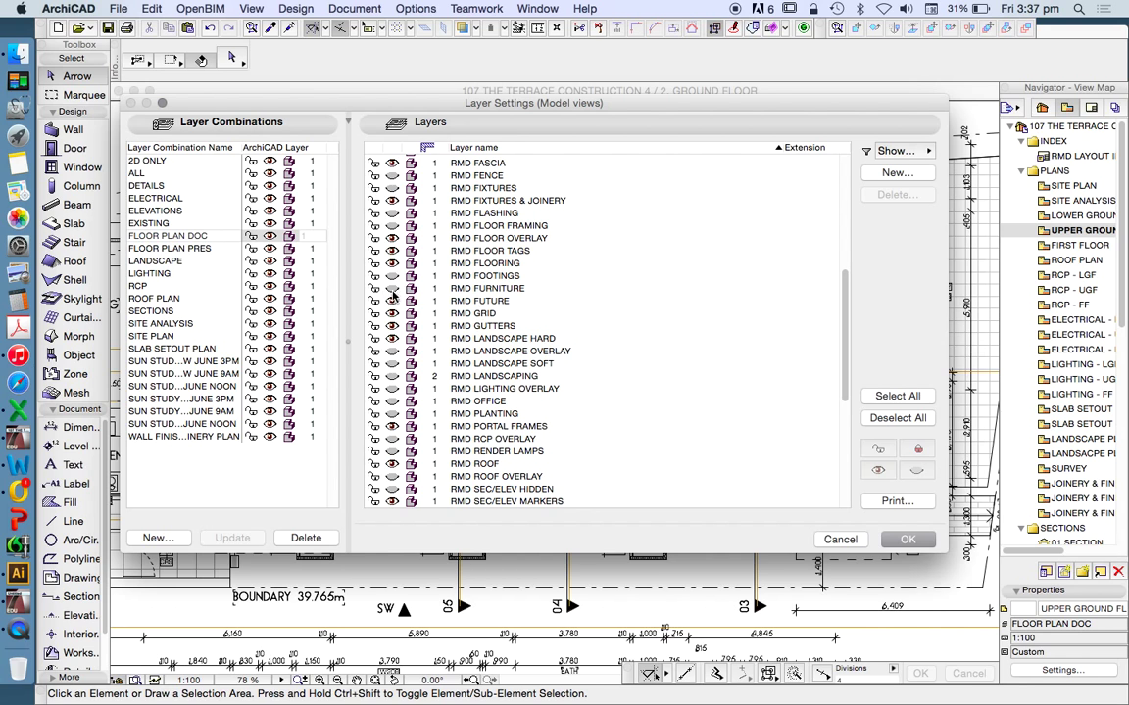
pyautogui.scroll(-3, 463, 286)
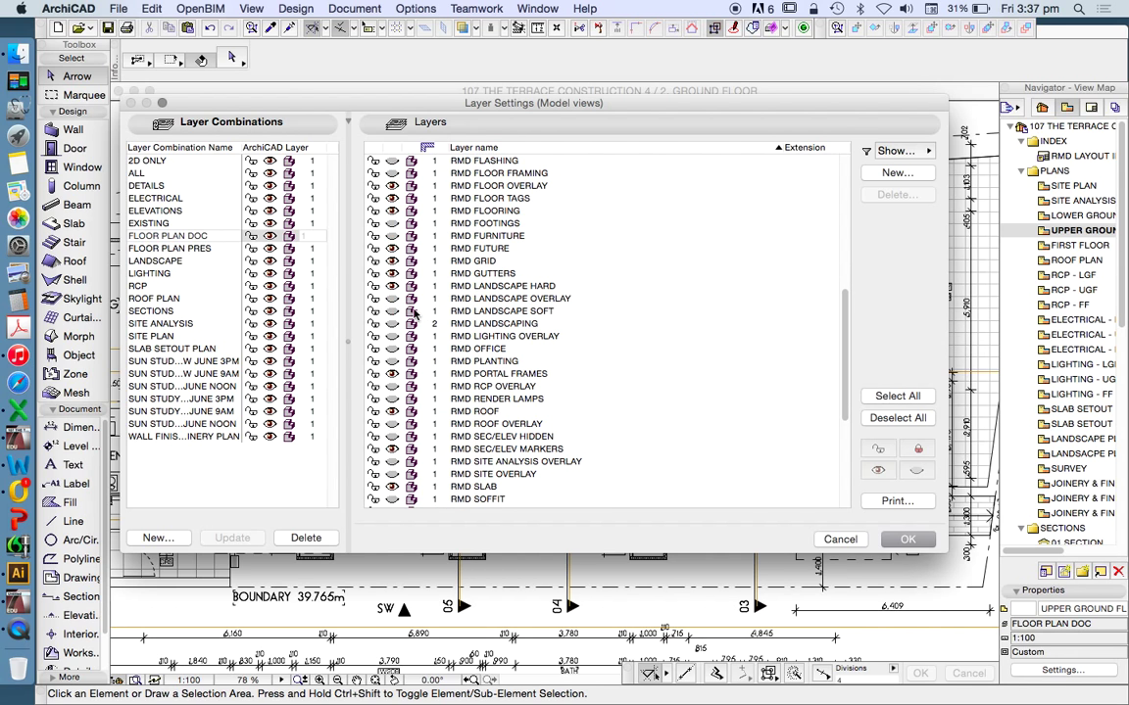
pyautogui.scroll(-2, 414, 312)
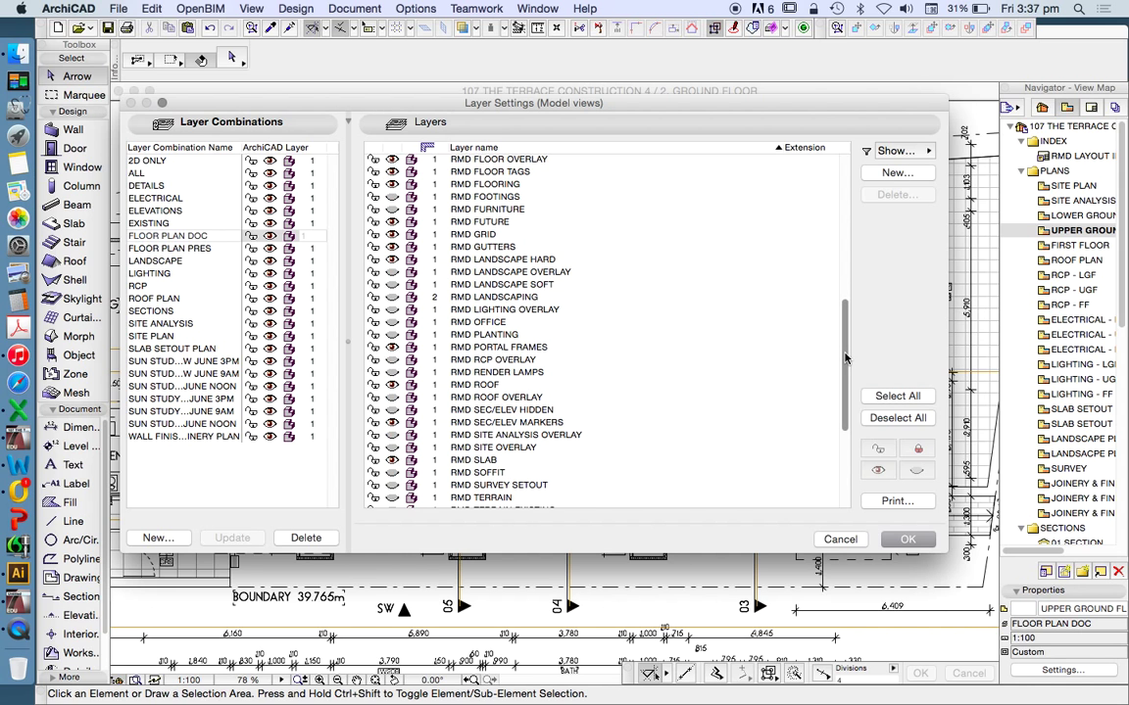
pyautogui.moveTo(846, 358); pyautogui.dragTo(864, 209)
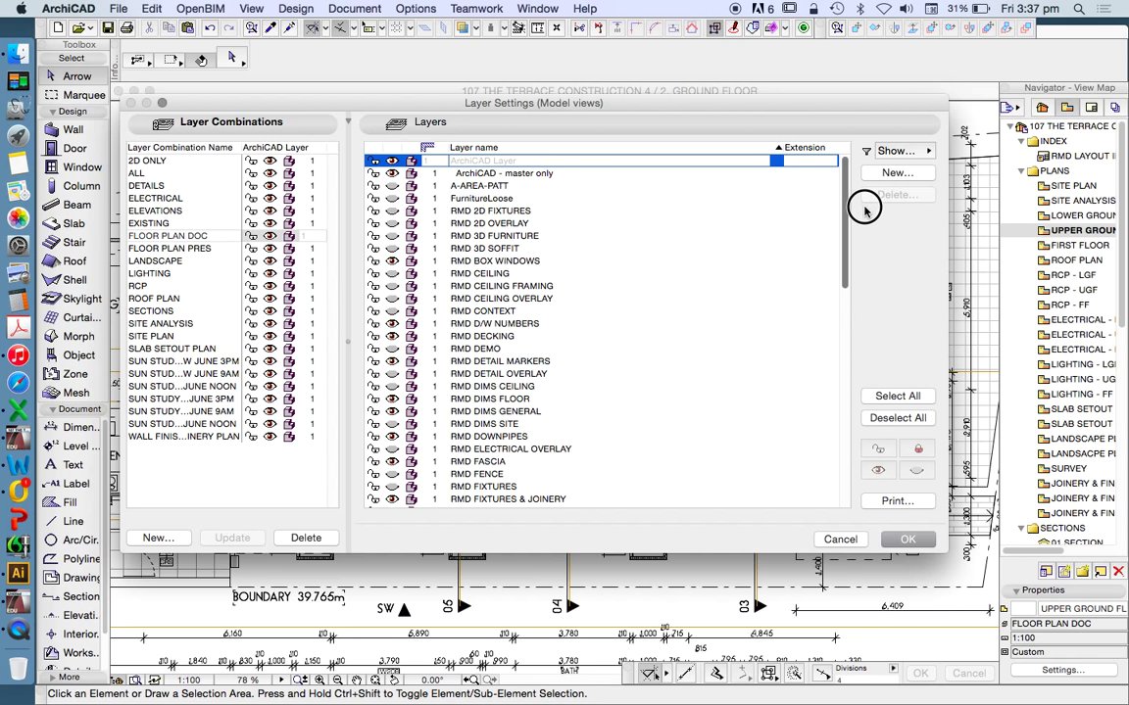
pyautogui.scroll(-2, 627, 343)
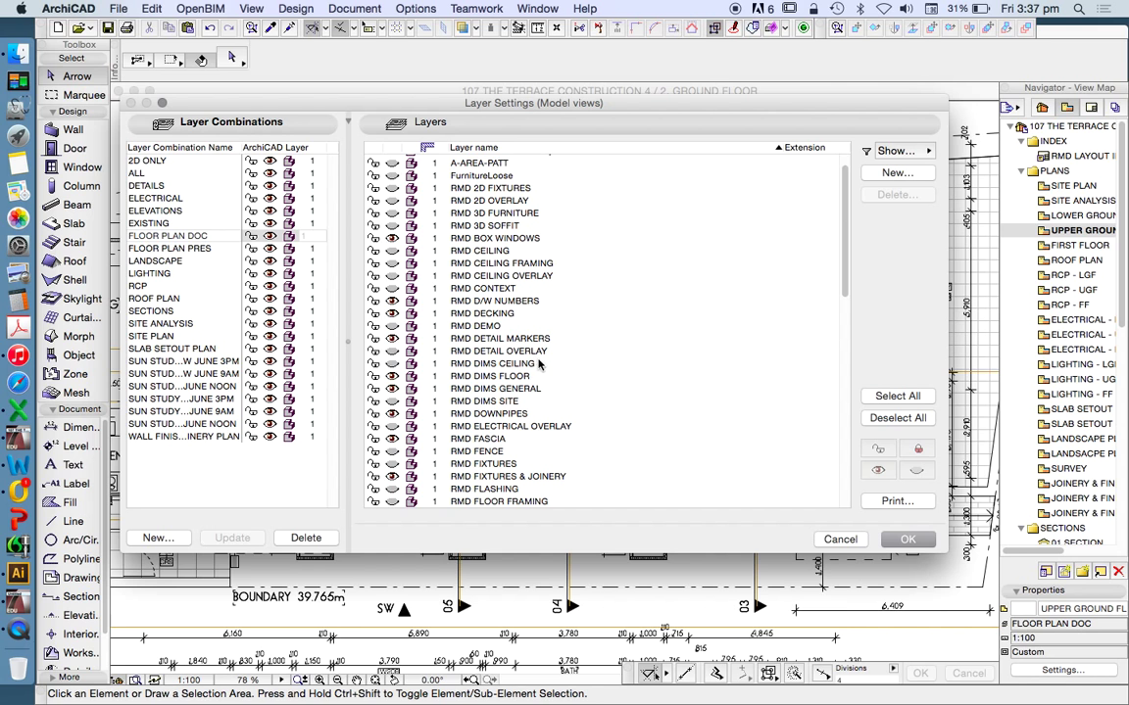
pyautogui.click(840, 539)
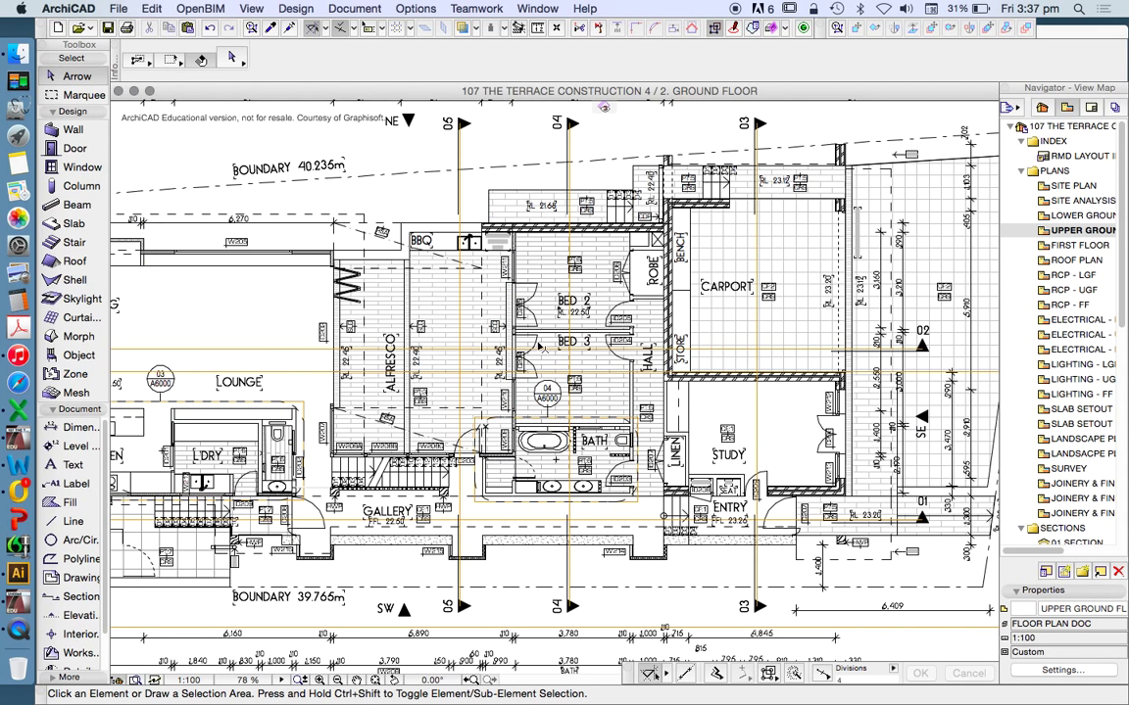
pyautogui.scroll(-3, 514, 294)
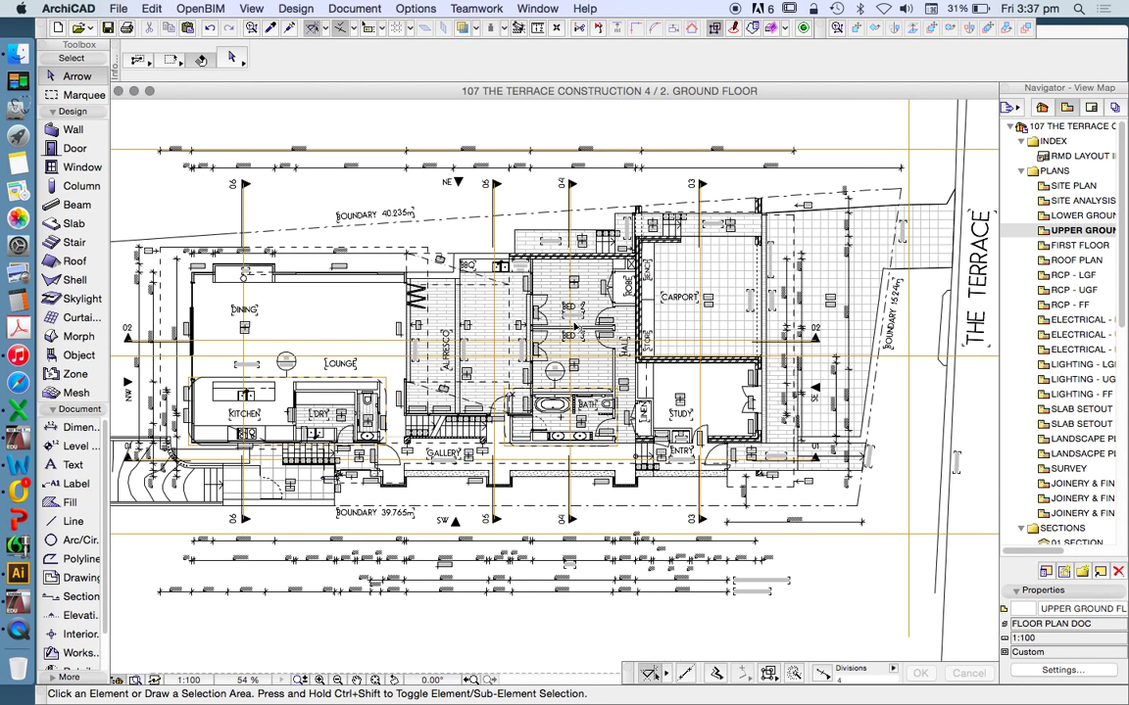
pyautogui.doubleClick(1062, 291)
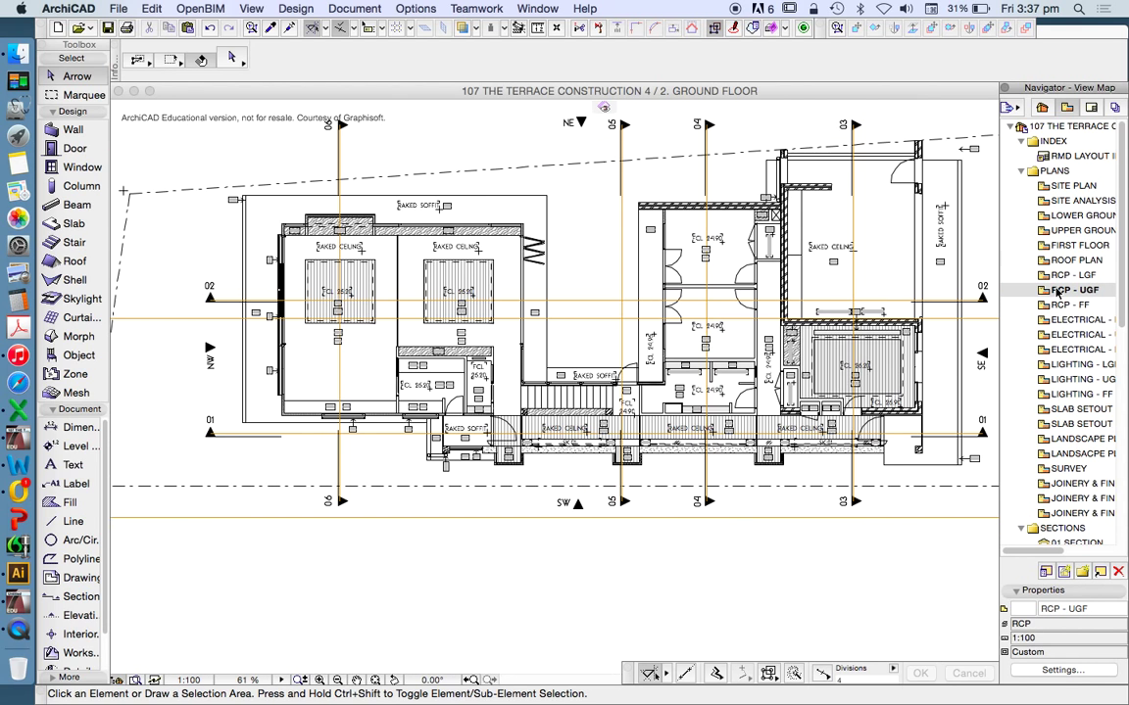
pyautogui.scroll(1, 615, 296)
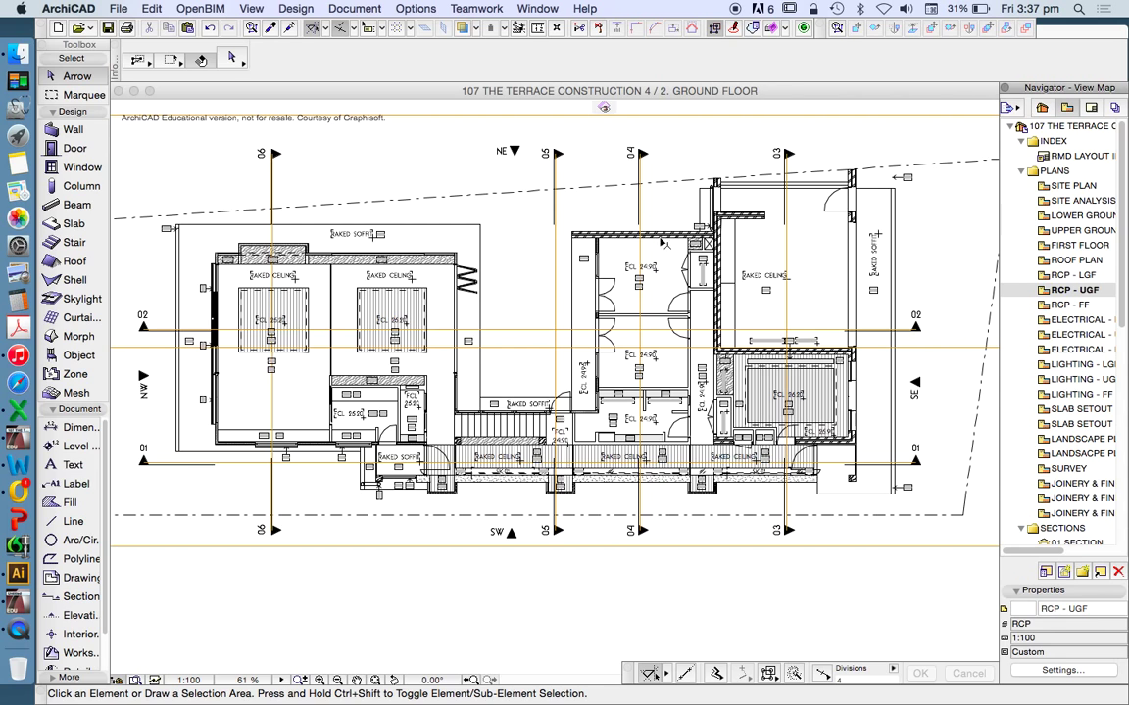
pyautogui.click(600, 231)
pyautogui.click(586, 329)
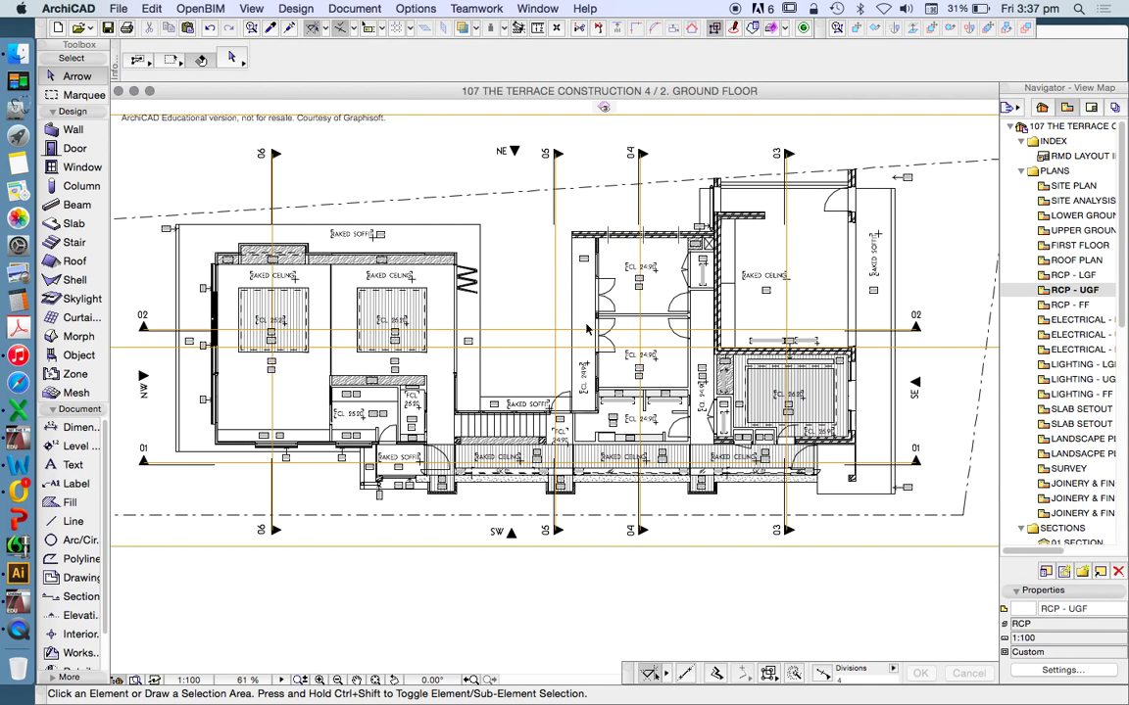
pyautogui.click(415, 301)
pyautogui.click(417, 177)
pyautogui.scroll(3, 474, 405)
pyautogui.scroll(-3, 474, 405)
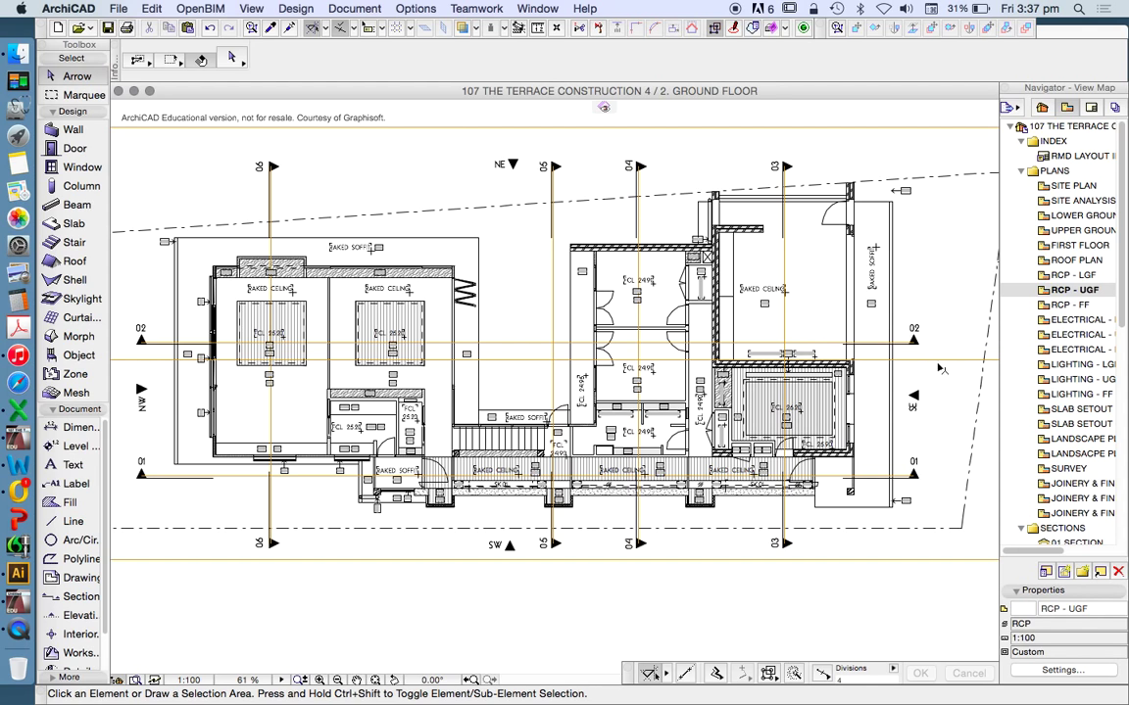
pyautogui.click(911, 361)
pyautogui.click(911, 361)
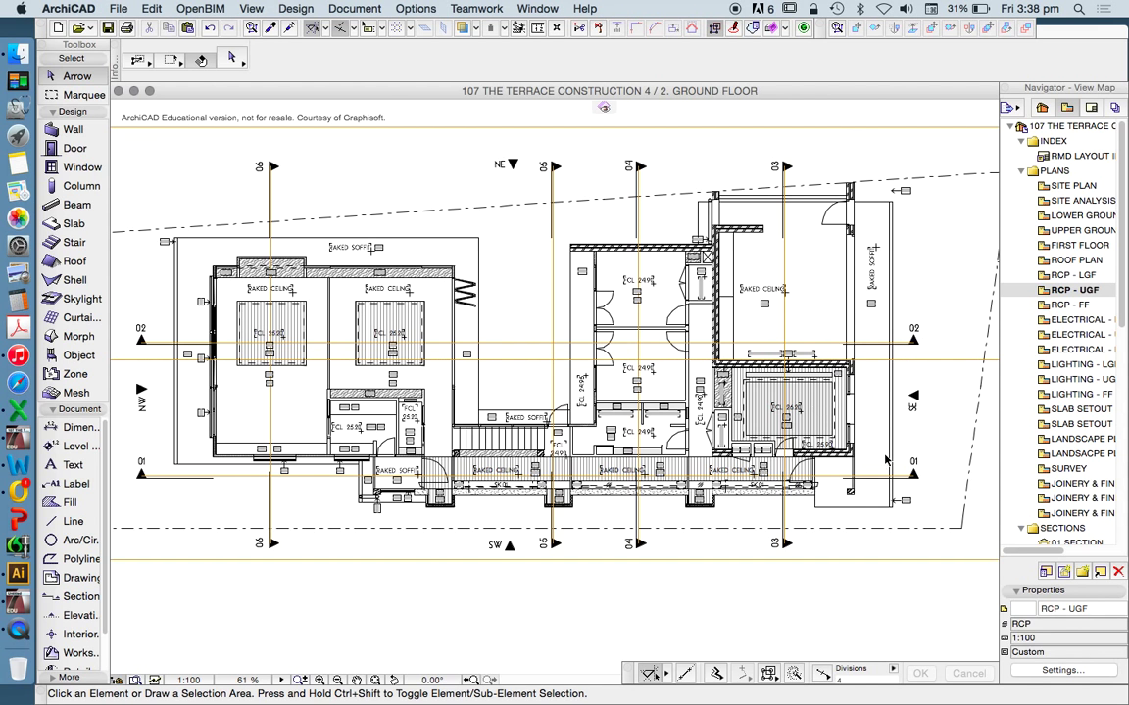
pyautogui.scroll(6, 814, 411)
pyautogui.scroll(-6, 851, 381)
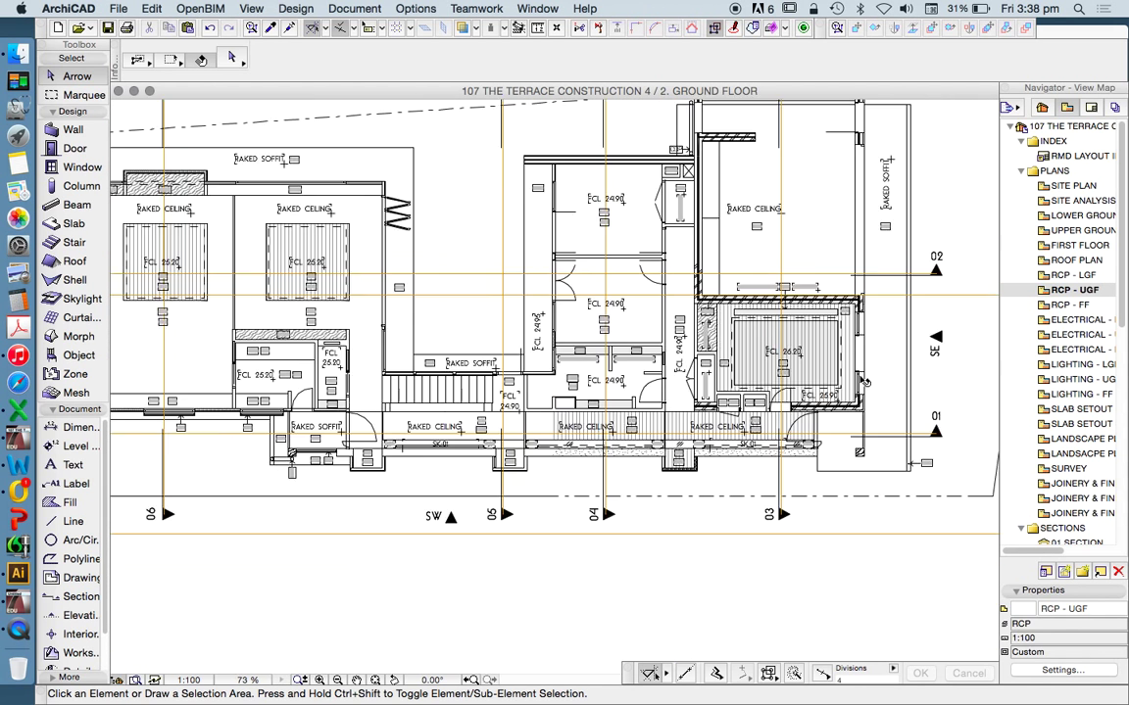
pyautogui.scroll(5, 362, 299)
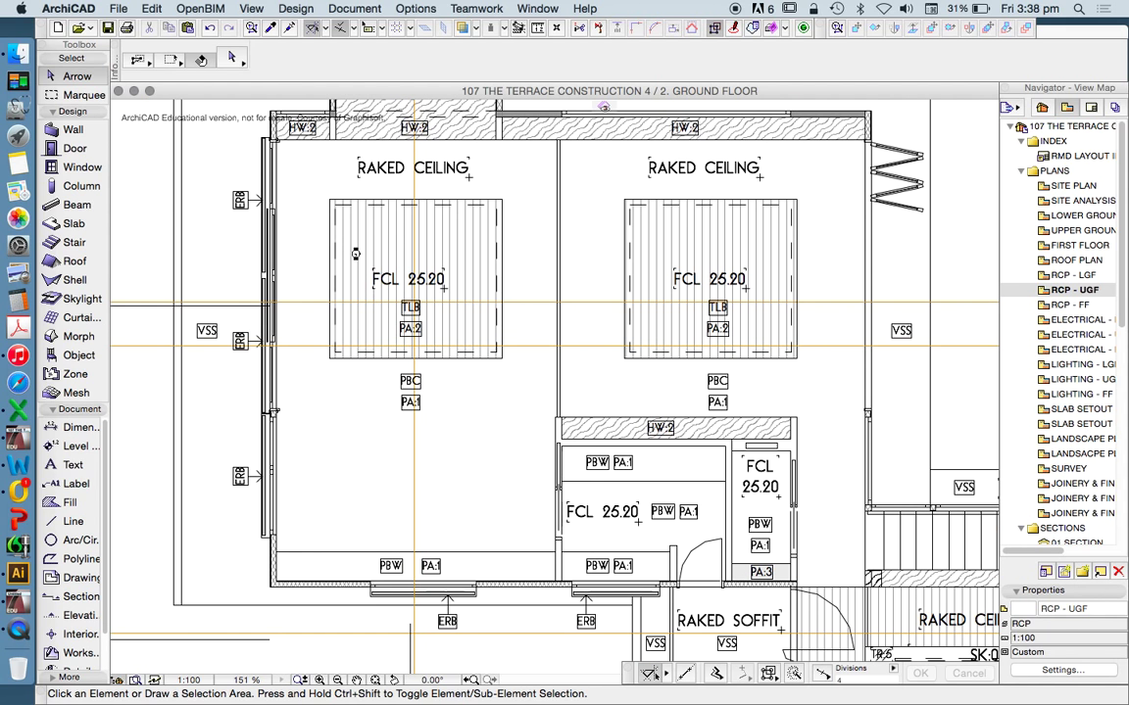
pyautogui.scroll(-3, 391, 276)
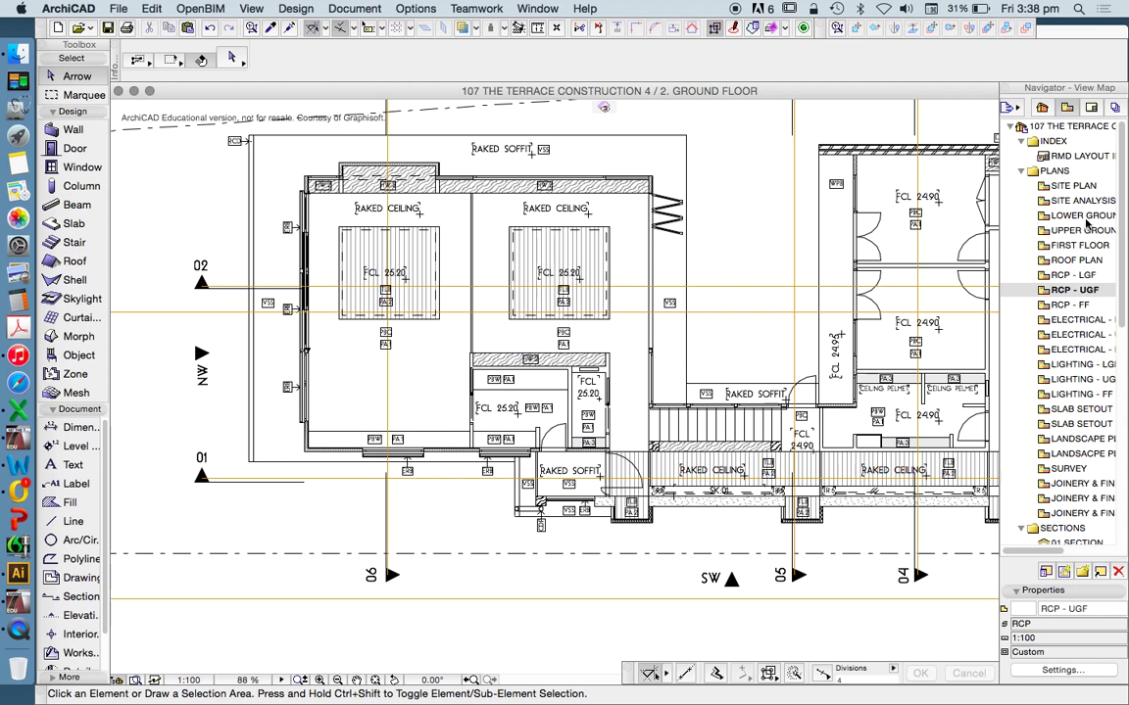
pyautogui.scroll(-1, 558, 303)
pyautogui.scroll(-2, 532, 365)
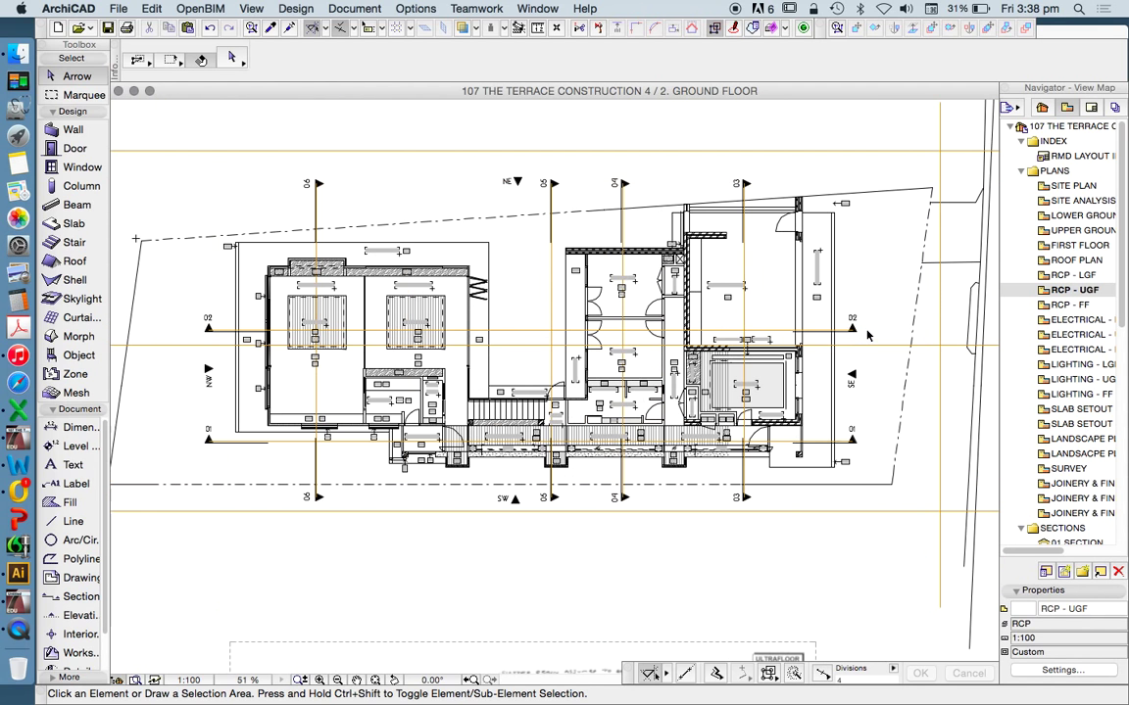
# Open the Upper Ground, RCP - UGF, Electrical - UGF and Lighting - UGF views in turn
pyautogui.doubleClick(1052, 231)
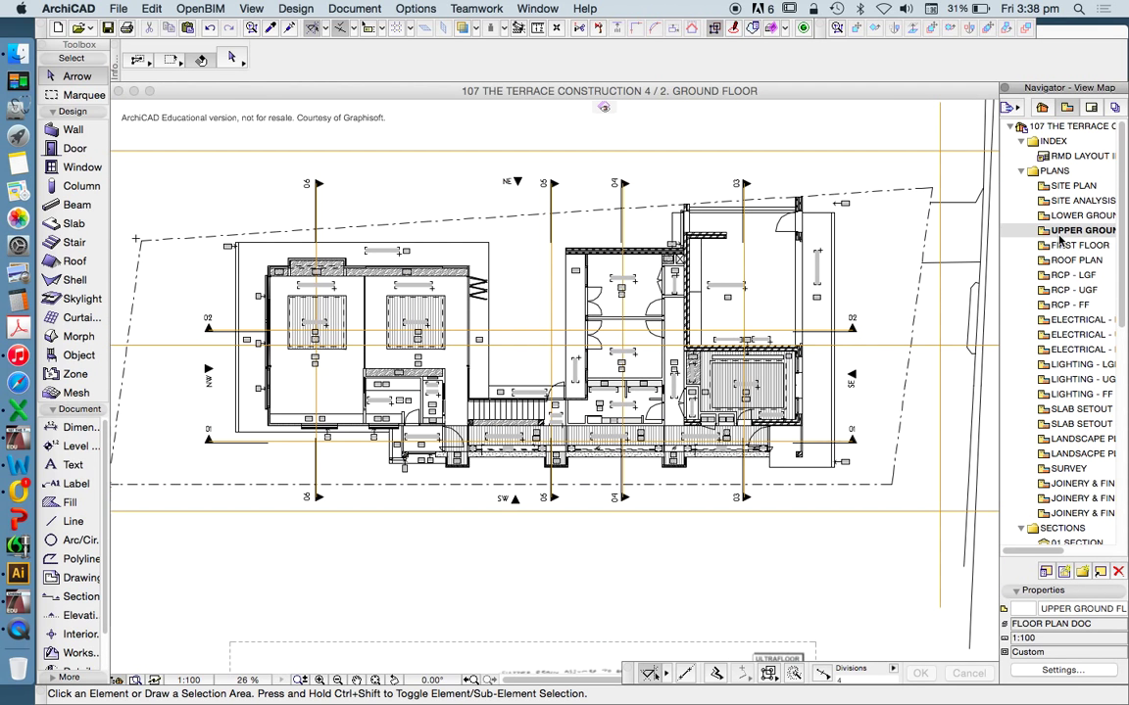
pyautogui.doubleClick(1056, 291)
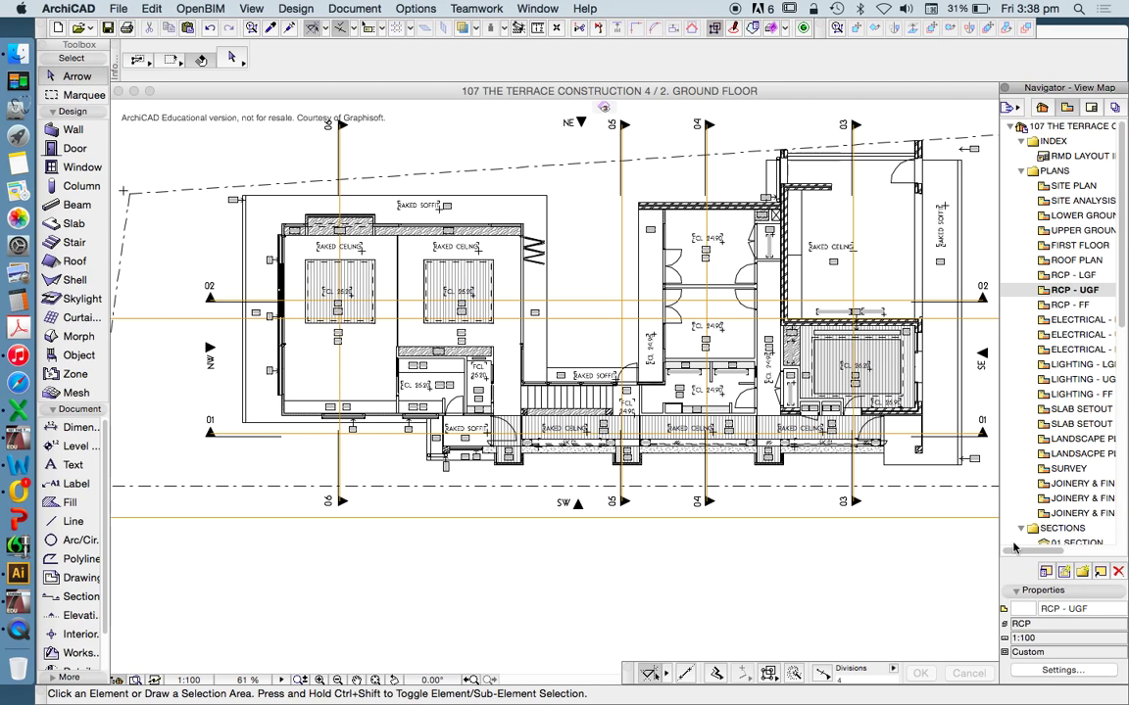
pyautogui.hscroll(3, 1068, 336)
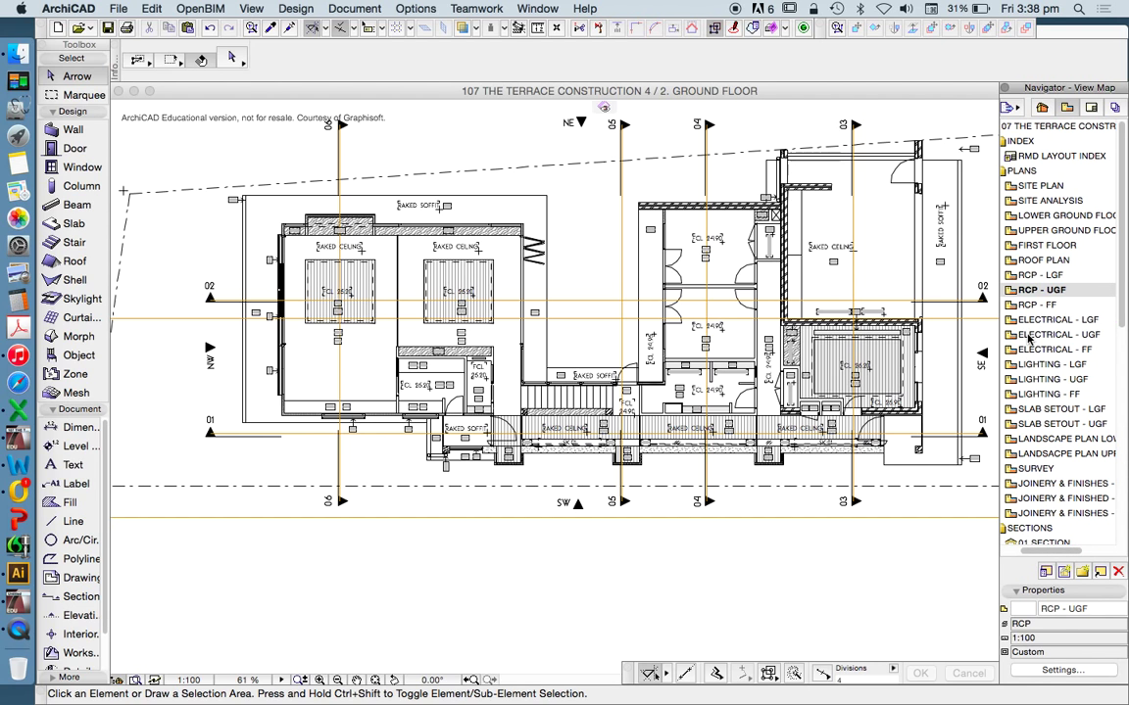
pyautogui.doubleClick(1033, 335)
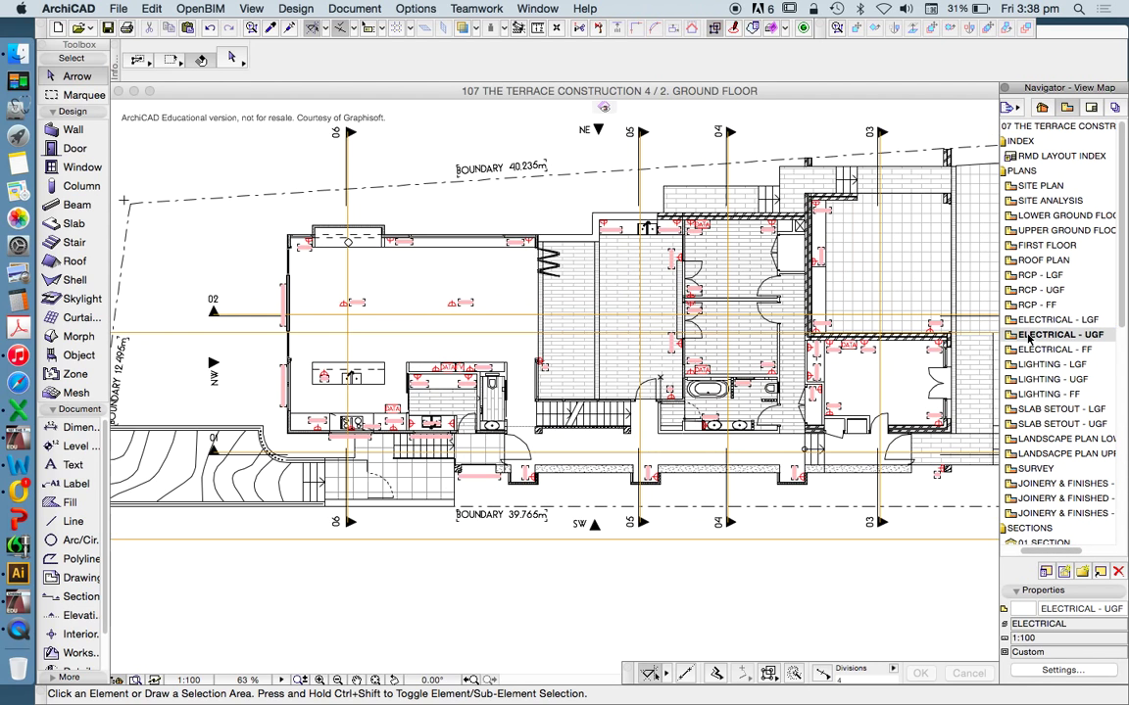
pyautogui.doubleClick(1048, 380)
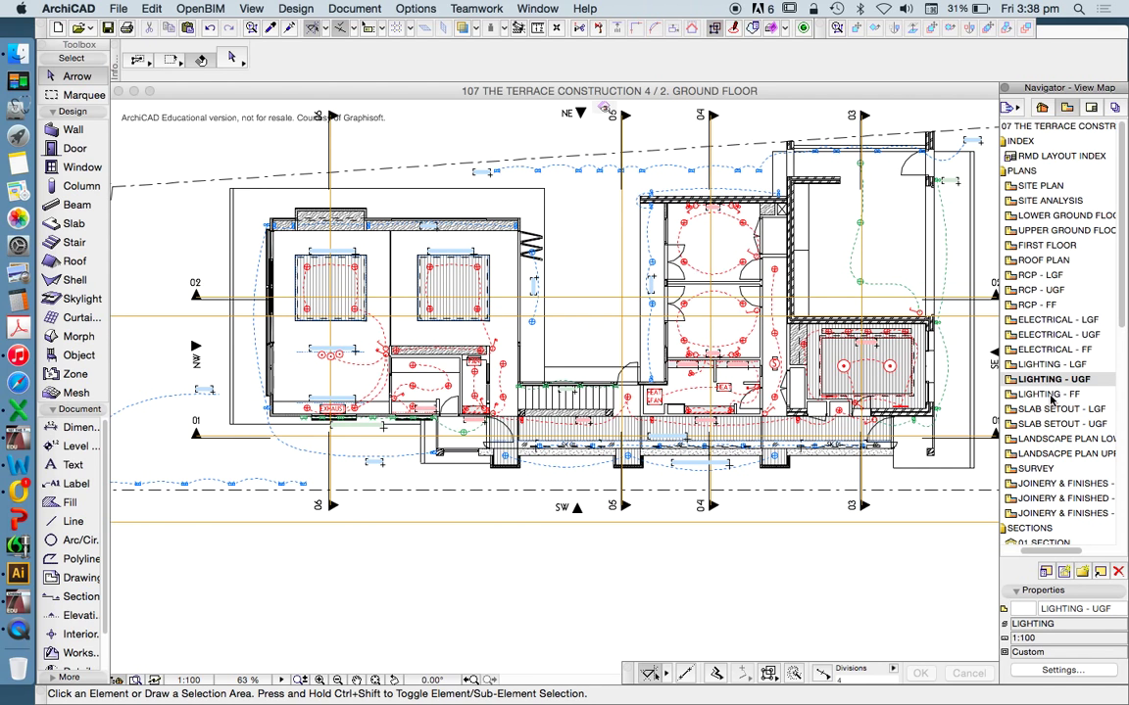
# Open the Slab Setout, Landscape and Joinery & Finishes views, ending on KITCHEN PLAN
pyautogui.doubleClick(1063, 424)
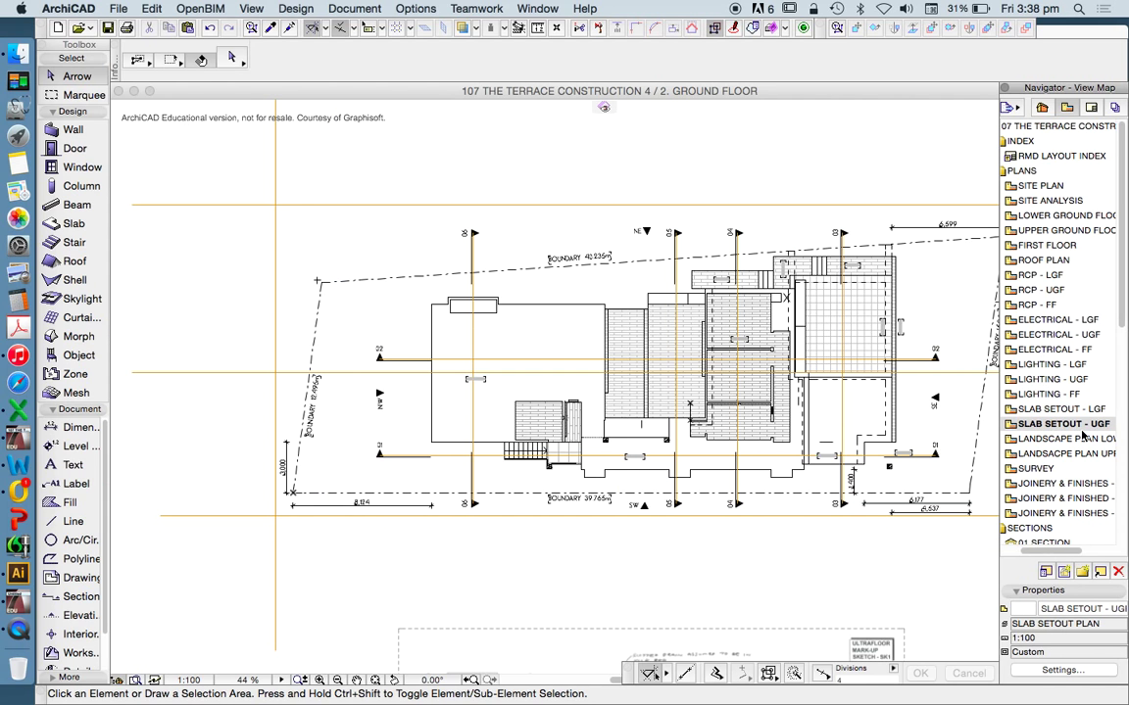
pyautogui.scroll(-1, 1078, 434)
pyautogui.doubleClick(1061, 438)
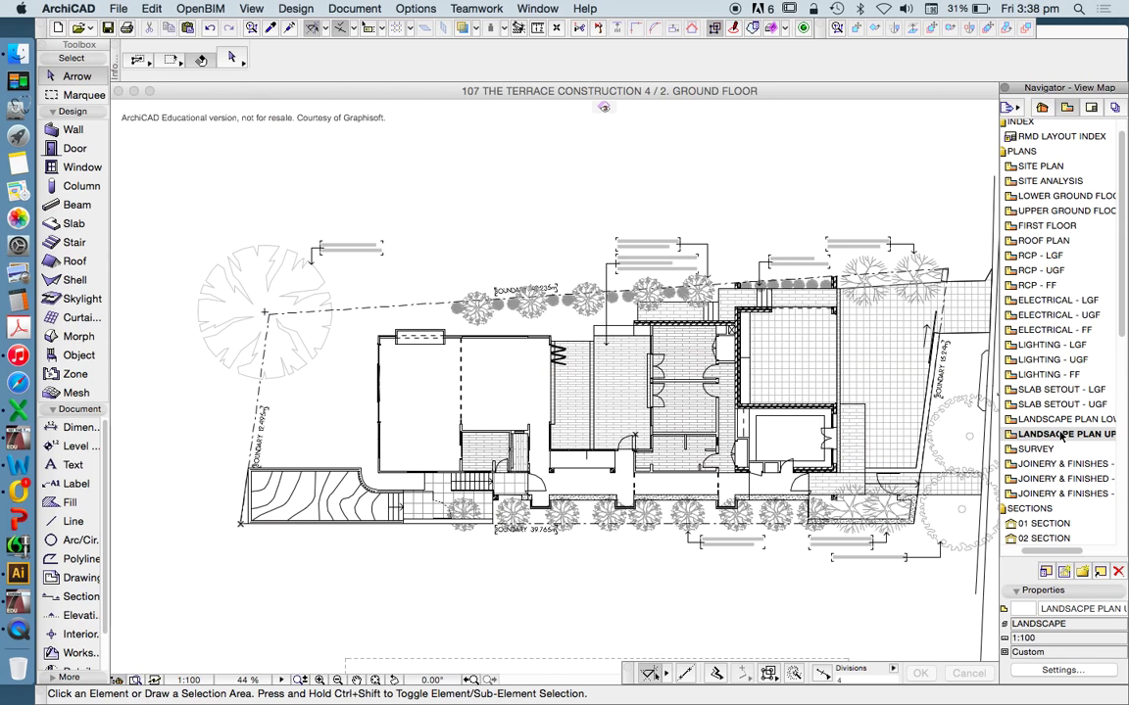
pyautogui.doubleClick(1041, 480)
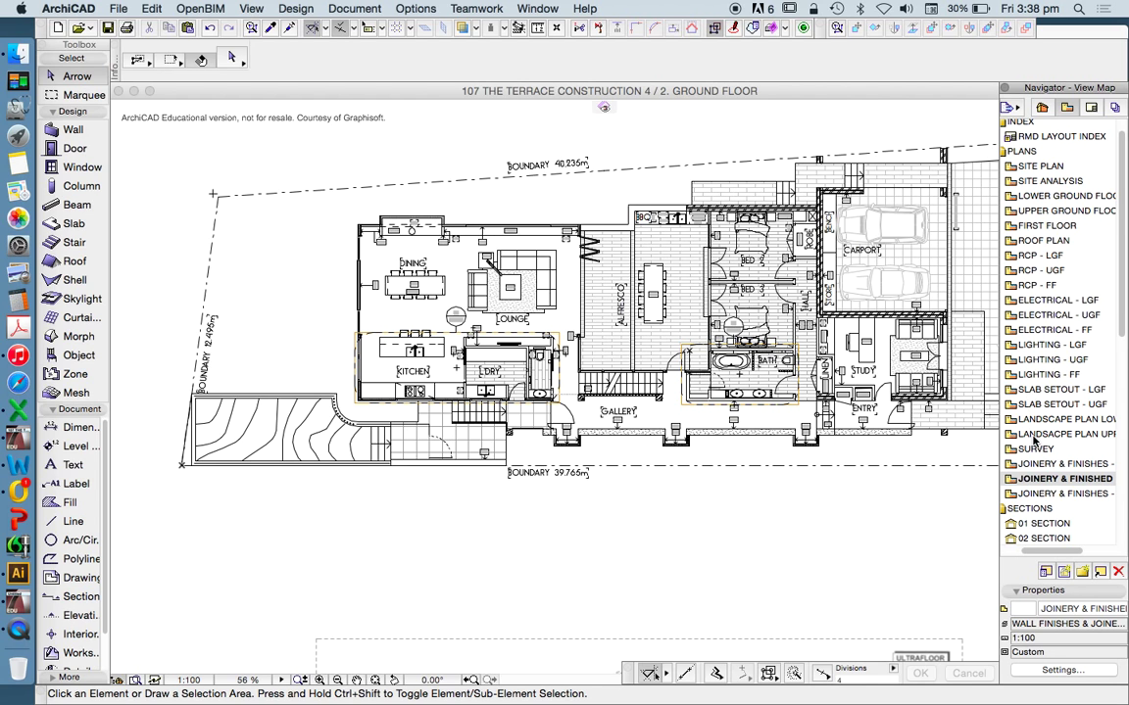
pyautogui.scroll(-10, 1039, 443)
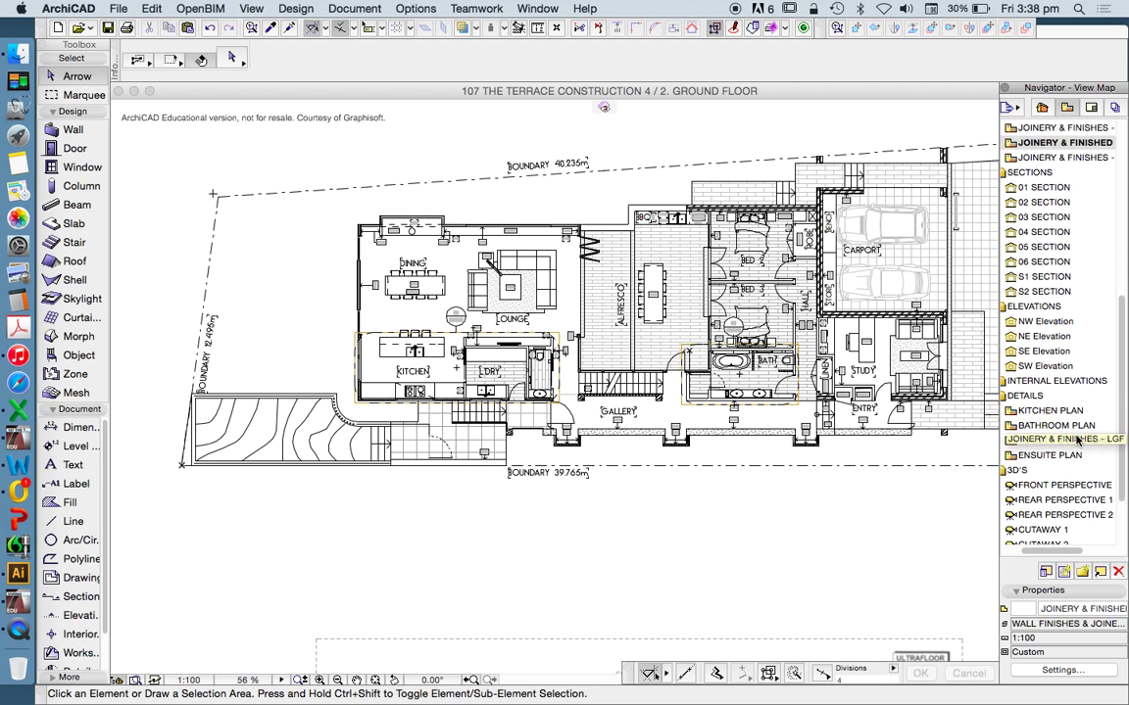
pyautogui.doubleClick(1049, 381)
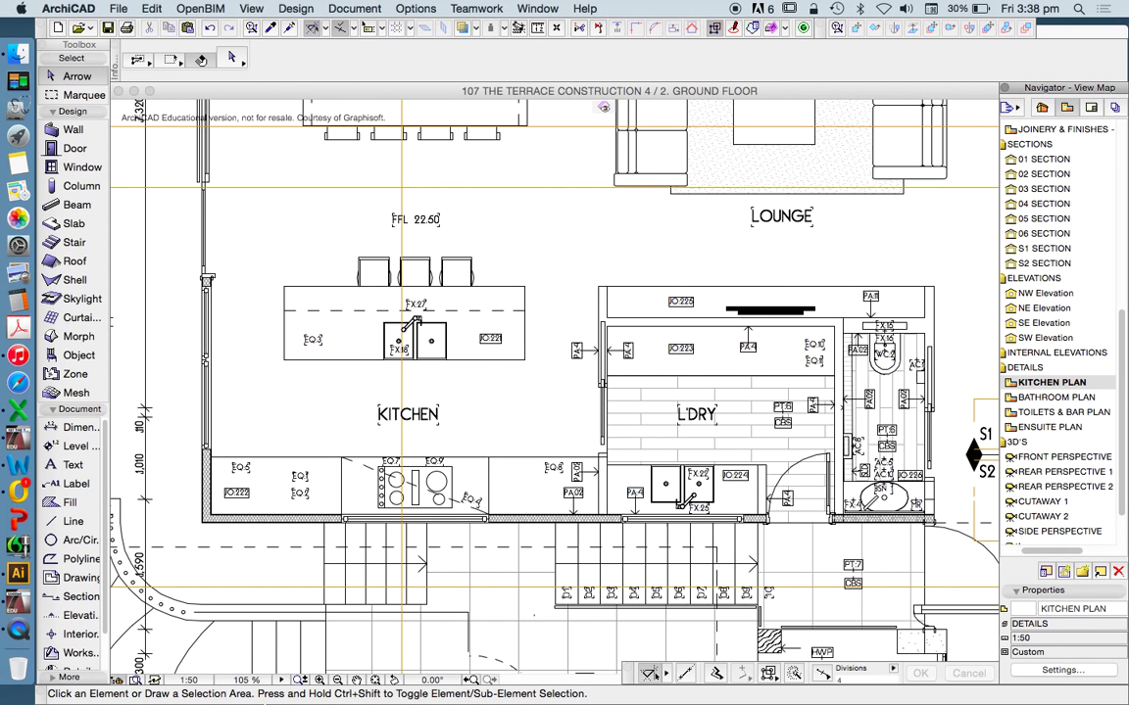
# Zoom around the 1:50 kitchen detail, then go back to the 1:100 Upper Ground Floor plan
pyautogui.scroll(-5, 358, 490)
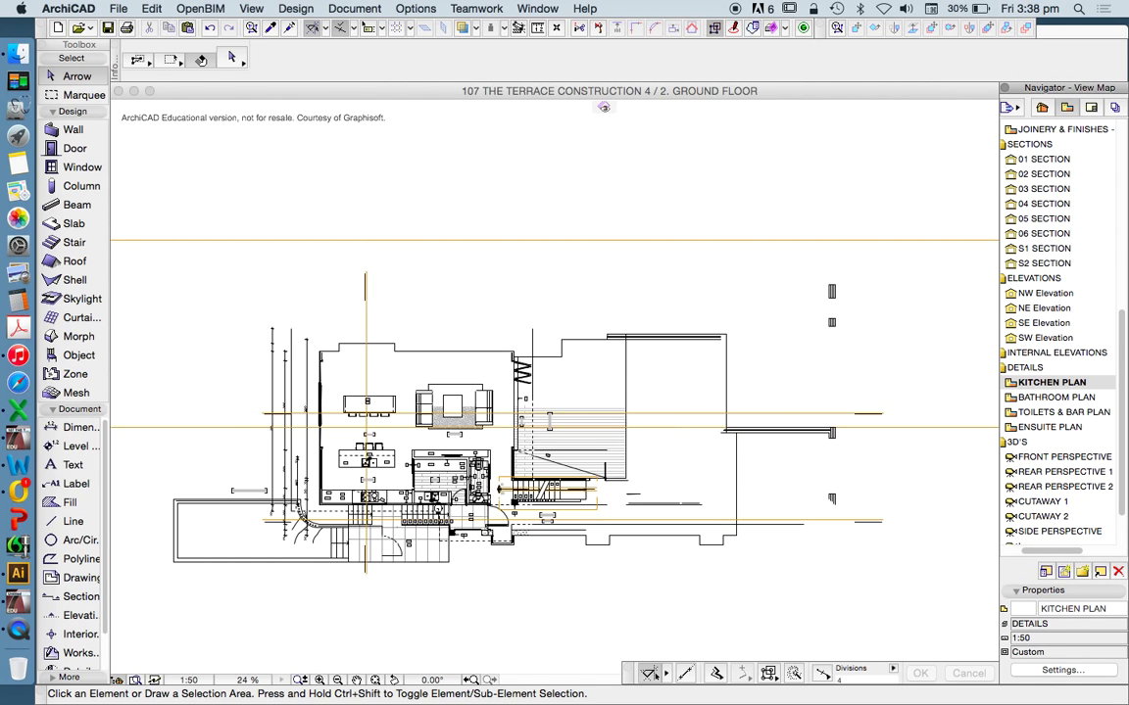
pyautogui.scroll(5, 452, 502)
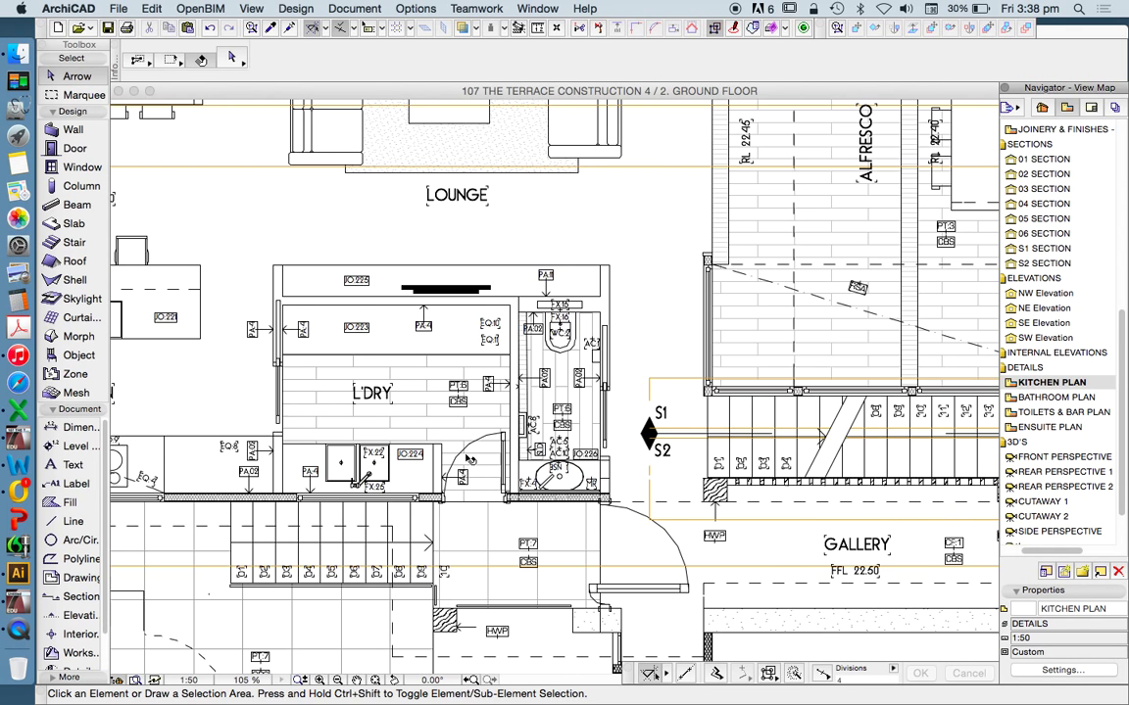
pyautogui.scroll(2, 469, 441)
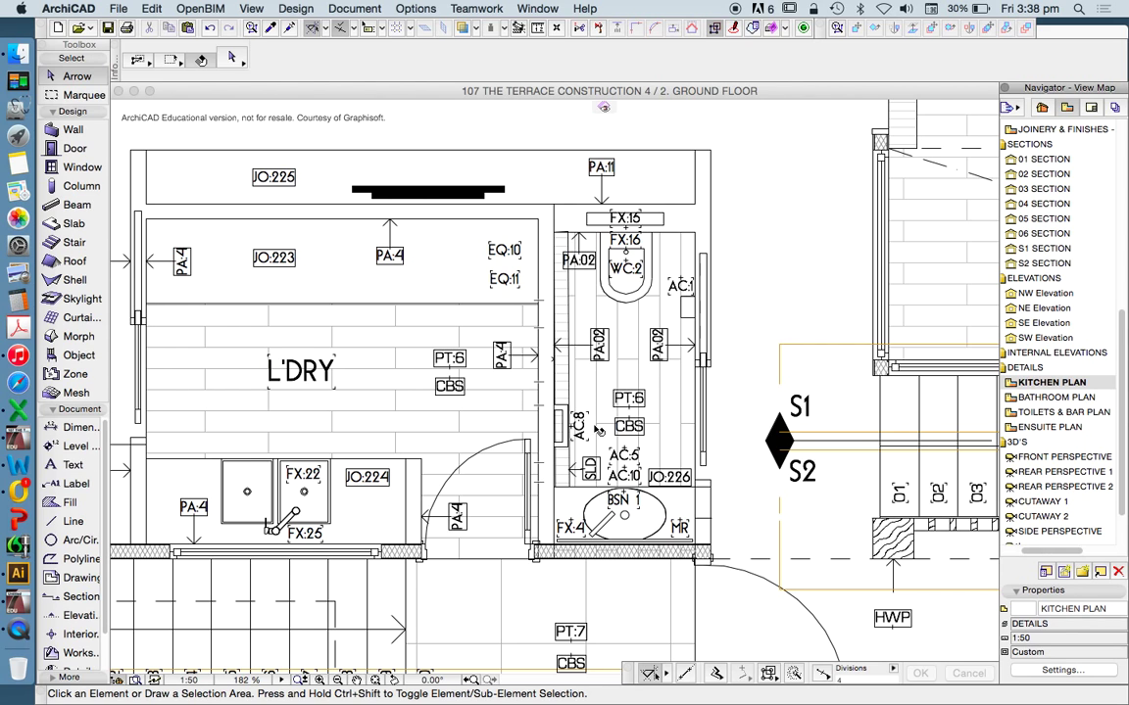
pyautogui.scroll(-1, 1069, 403)
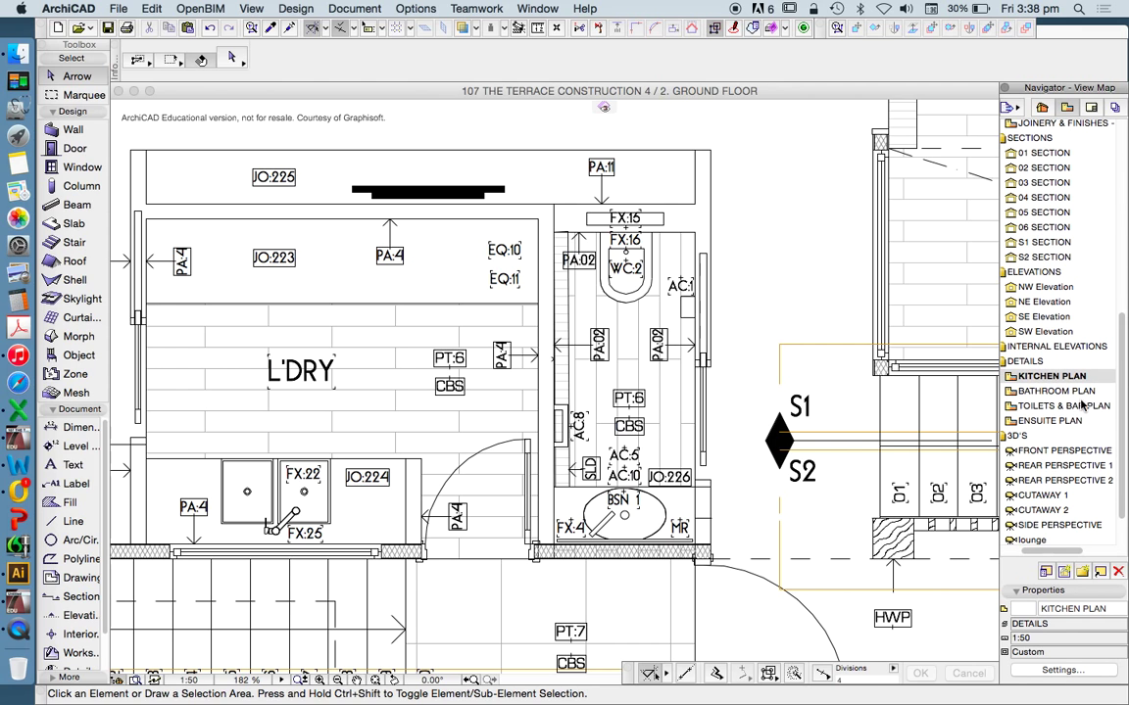
pyautogui.scroll(-10, 522, 408)
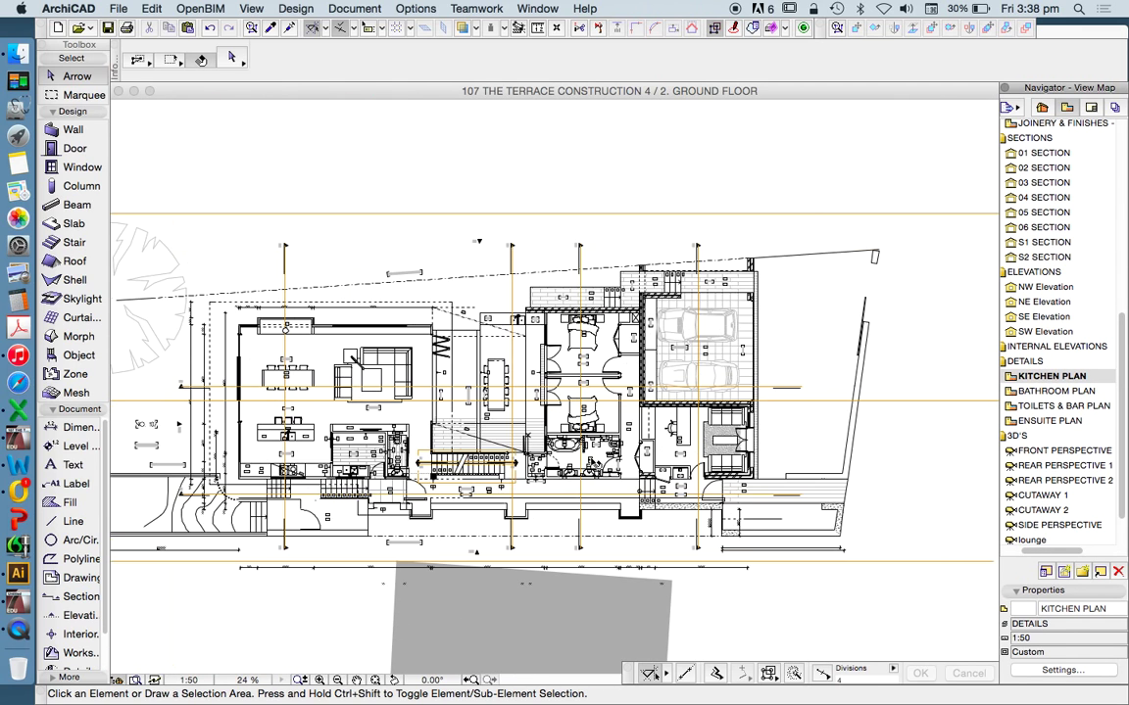
pyautogui.scroll(-1, 757, 373)
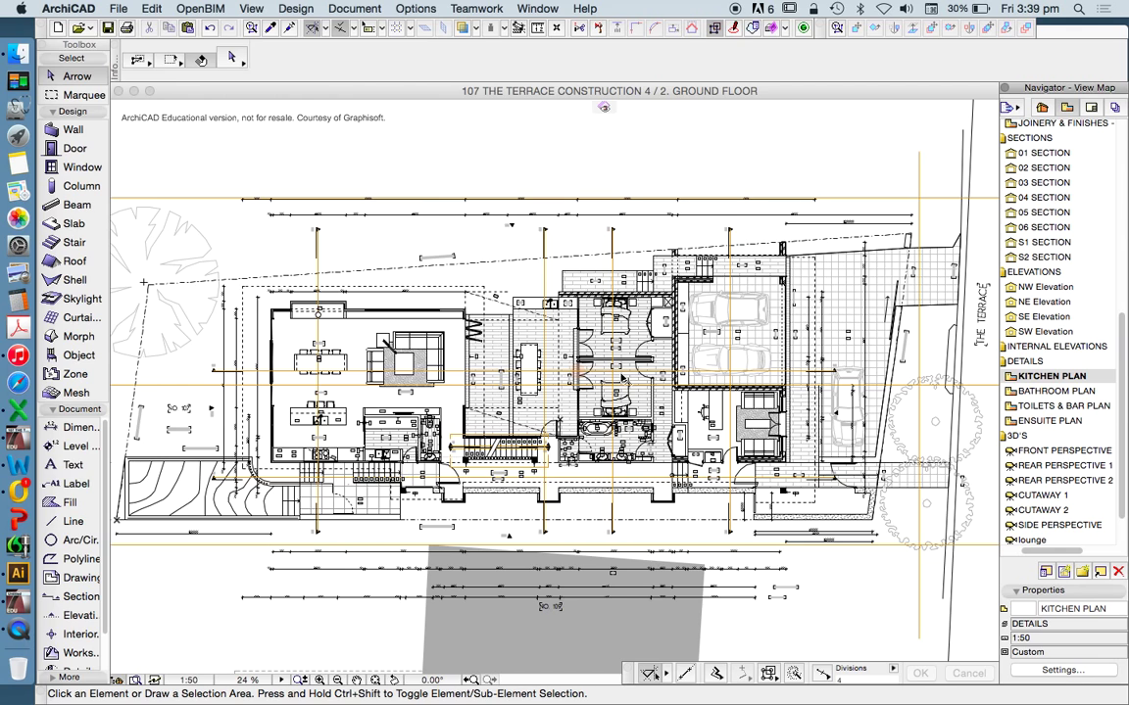
pyautogui.scroll(2, 509, 294)
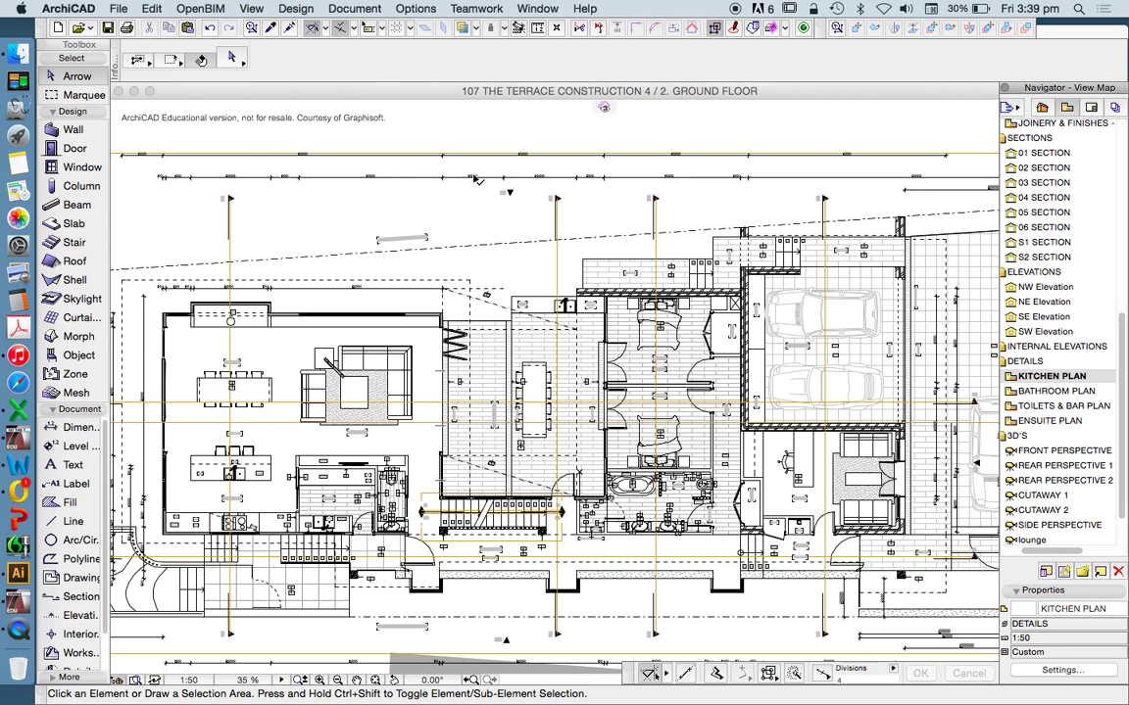
pyautogui.scroll(10, 1047, 274)
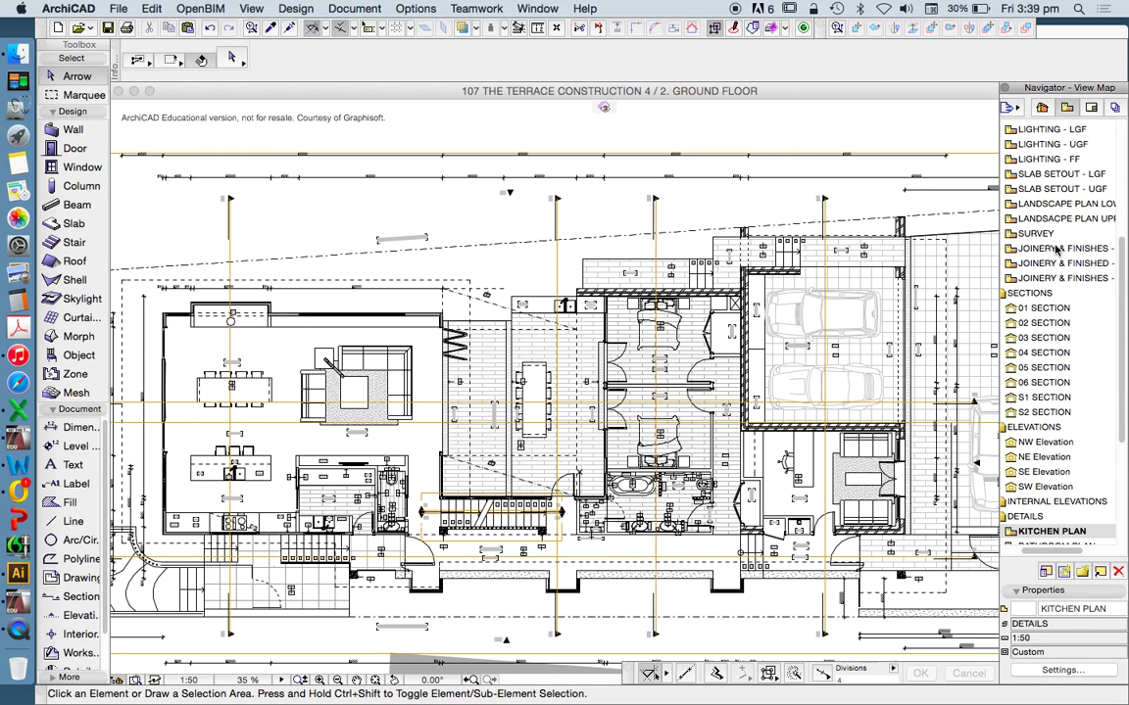
pyautogui.doubleClick(1066, 230)
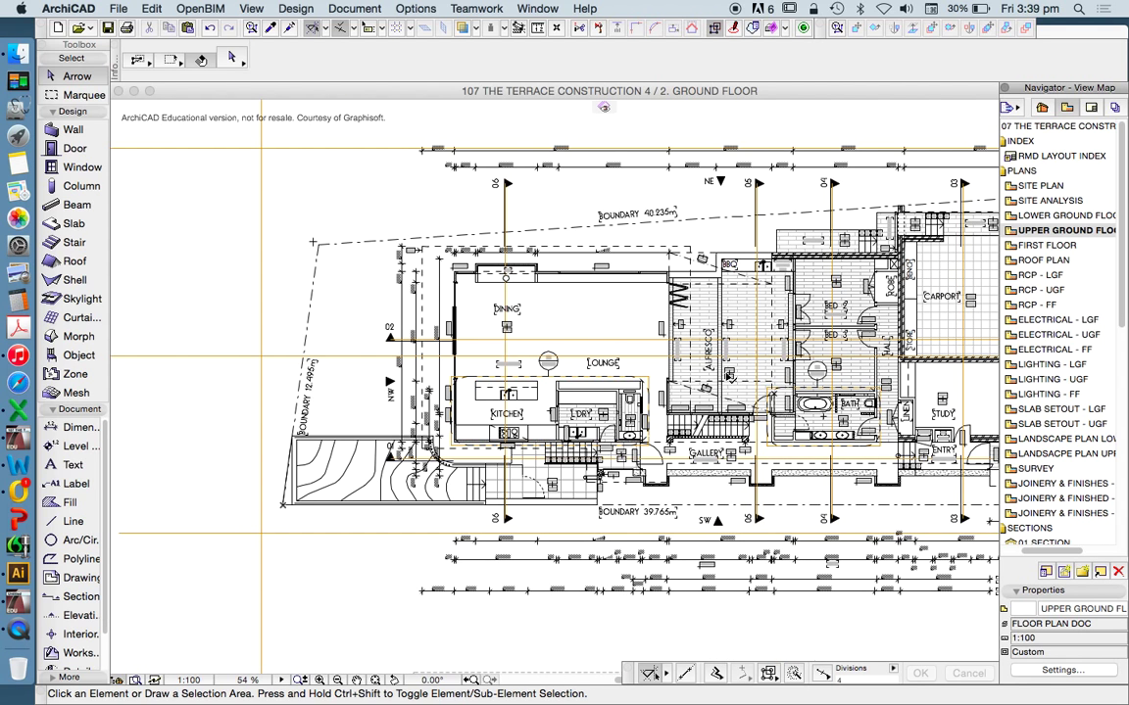
# In Layer Settings, create a new layer named RMD DIMS DETAIL
pyautogui.press('super+l')
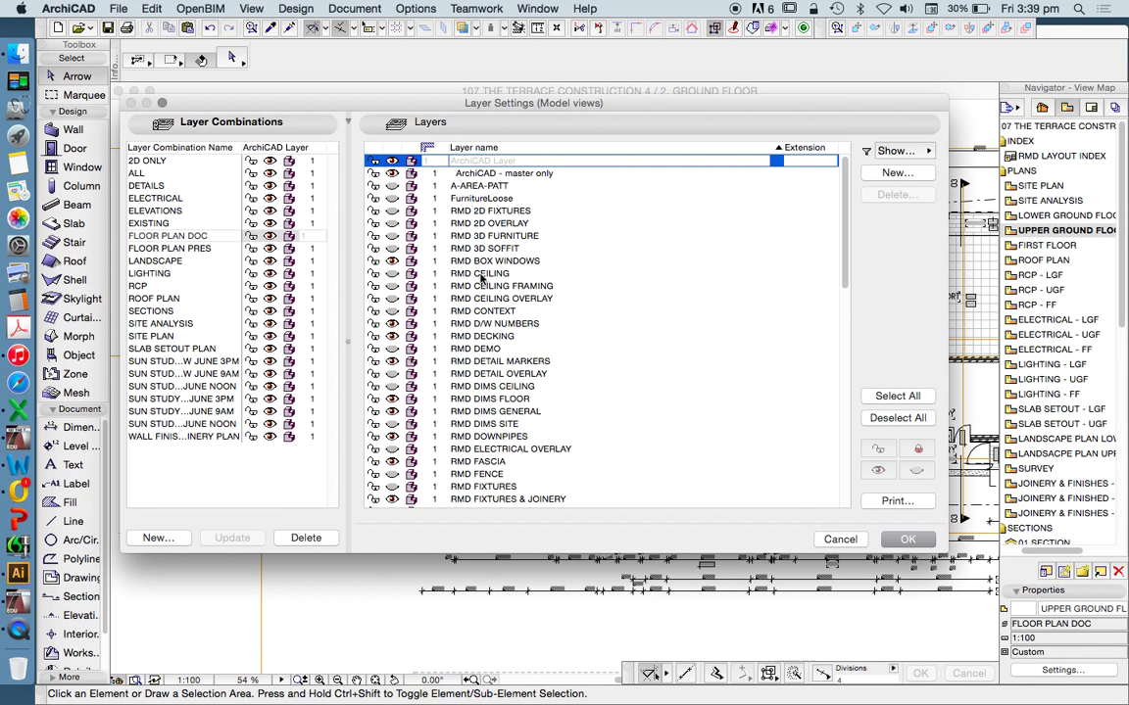
pyautogui.scroll(-15, 524, 311)
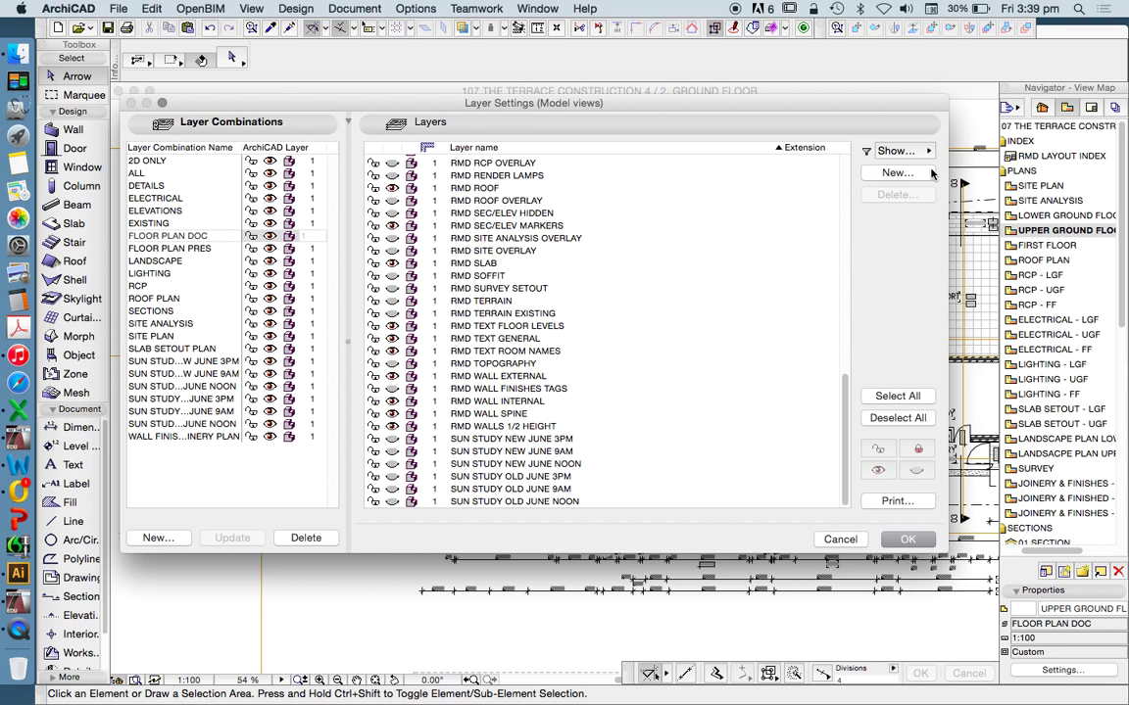
pyautogui.click(898, 174)
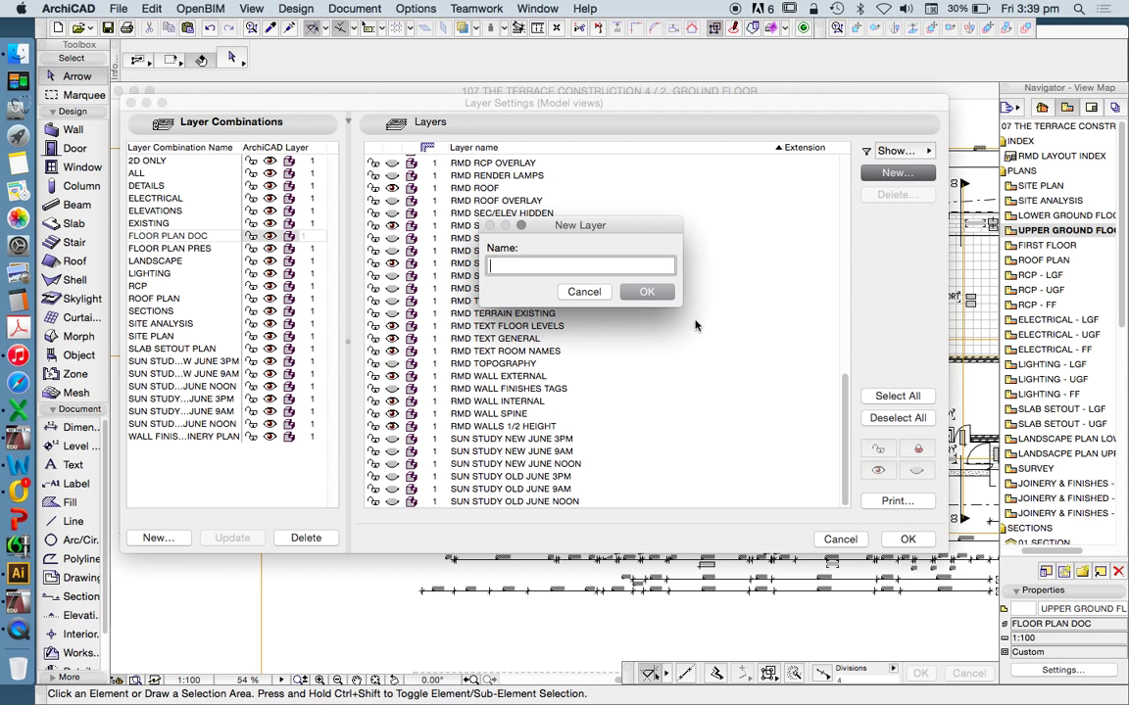
pyautogui.write('r')
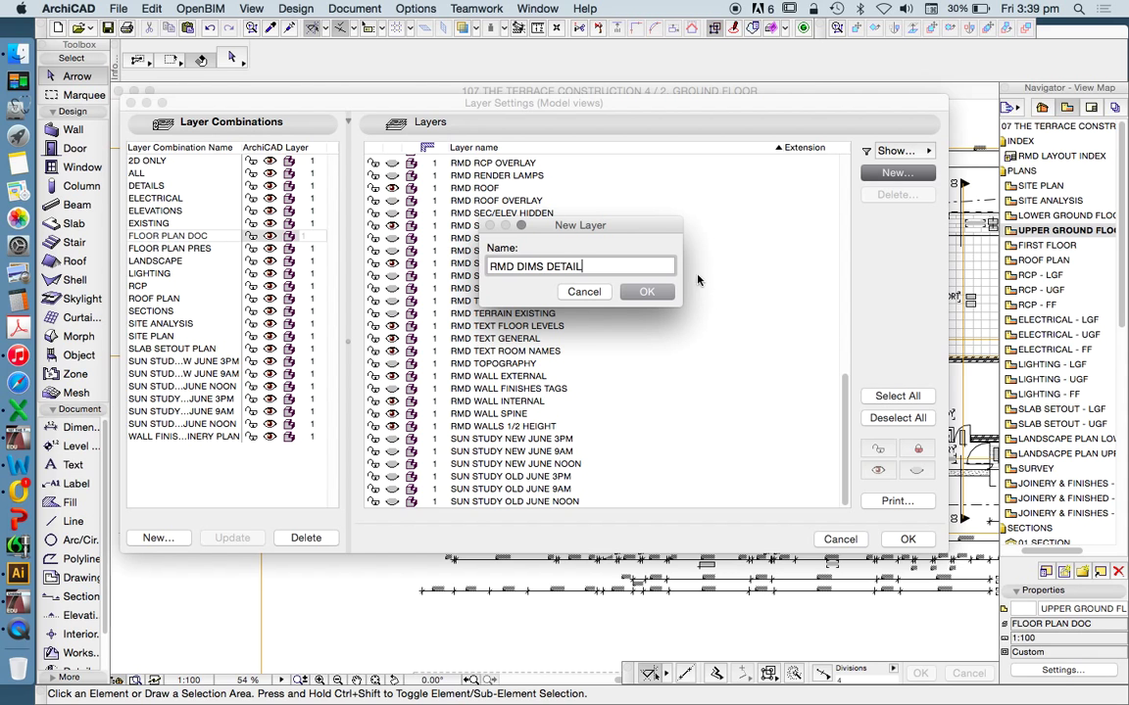
pyautogui.click(645, 292)
# Look through the EXISTING, LANDSCAPE and old sun study layer combinations
pyautogui.scroll(1, 494, 234)
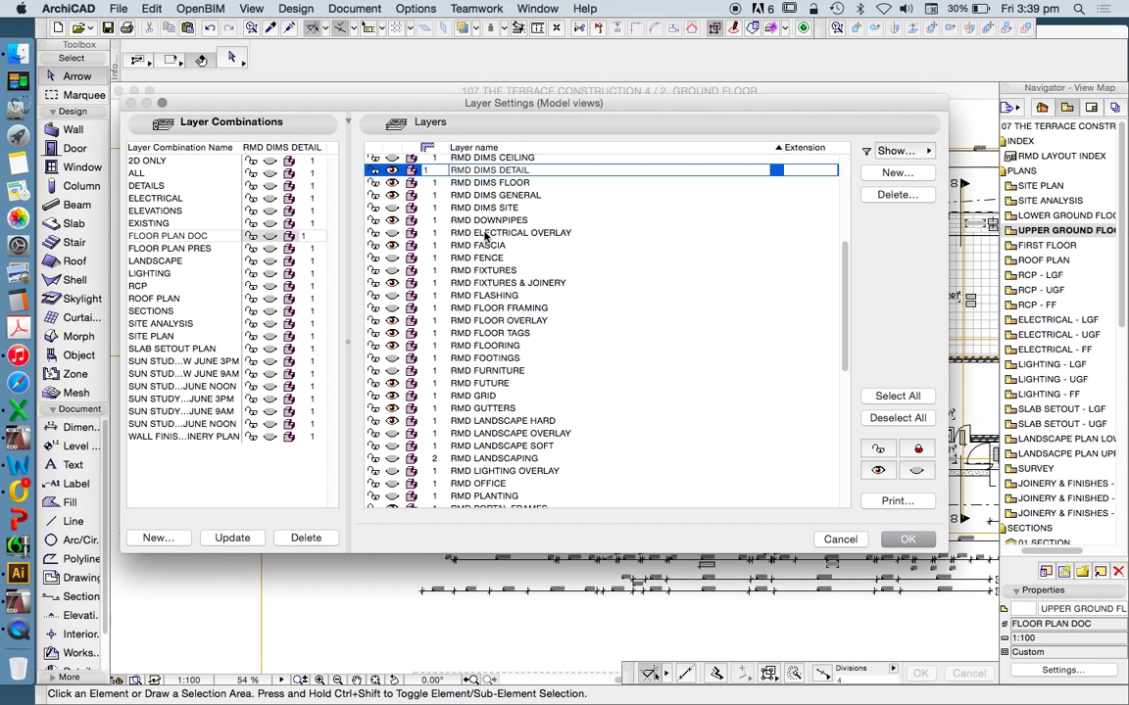
pyautogui.scroll(1, 392, 204)
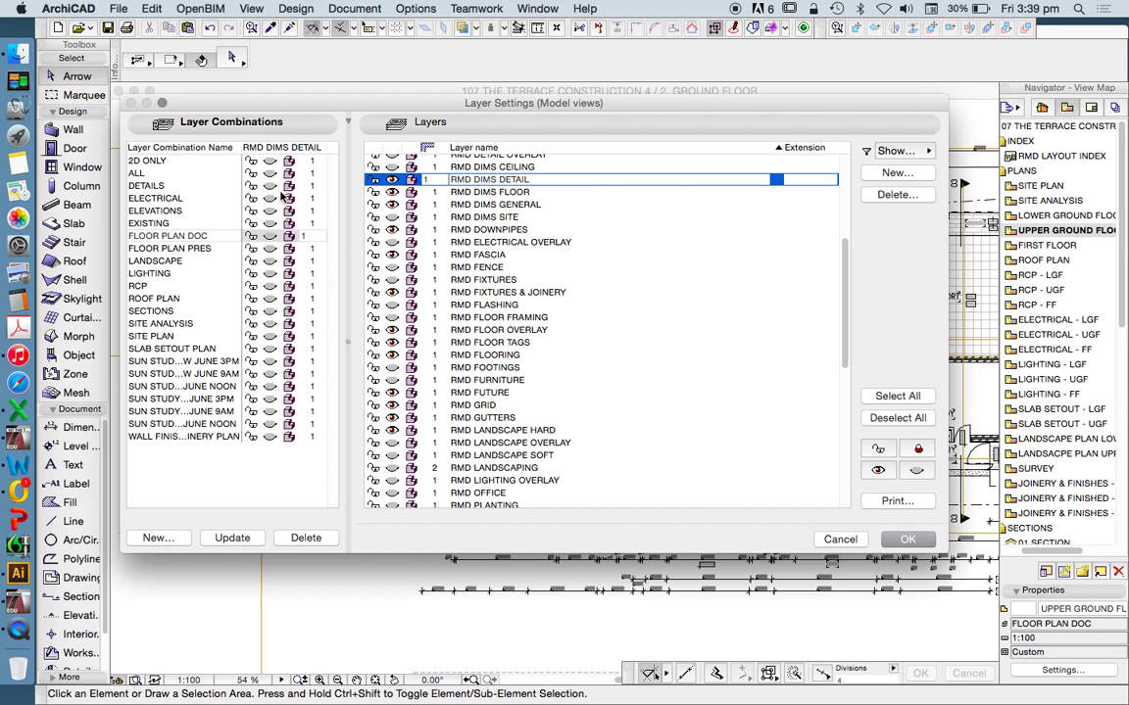
pyautogui.click(152, 222)
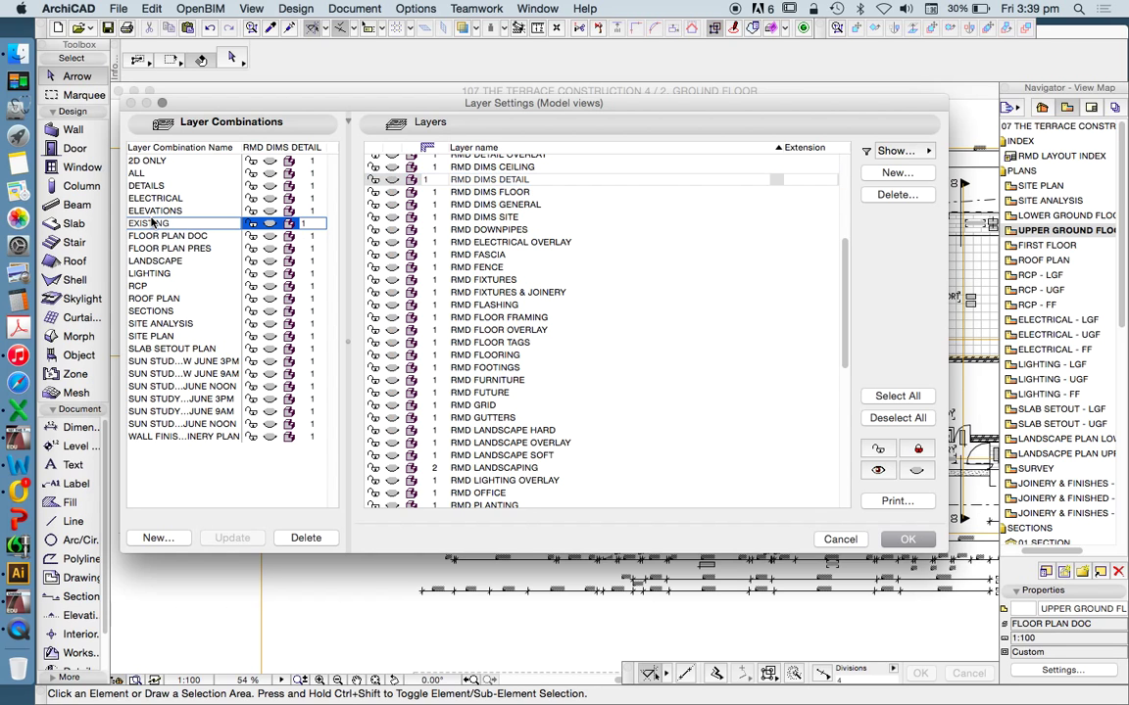
pyautogui.click(165, 259)
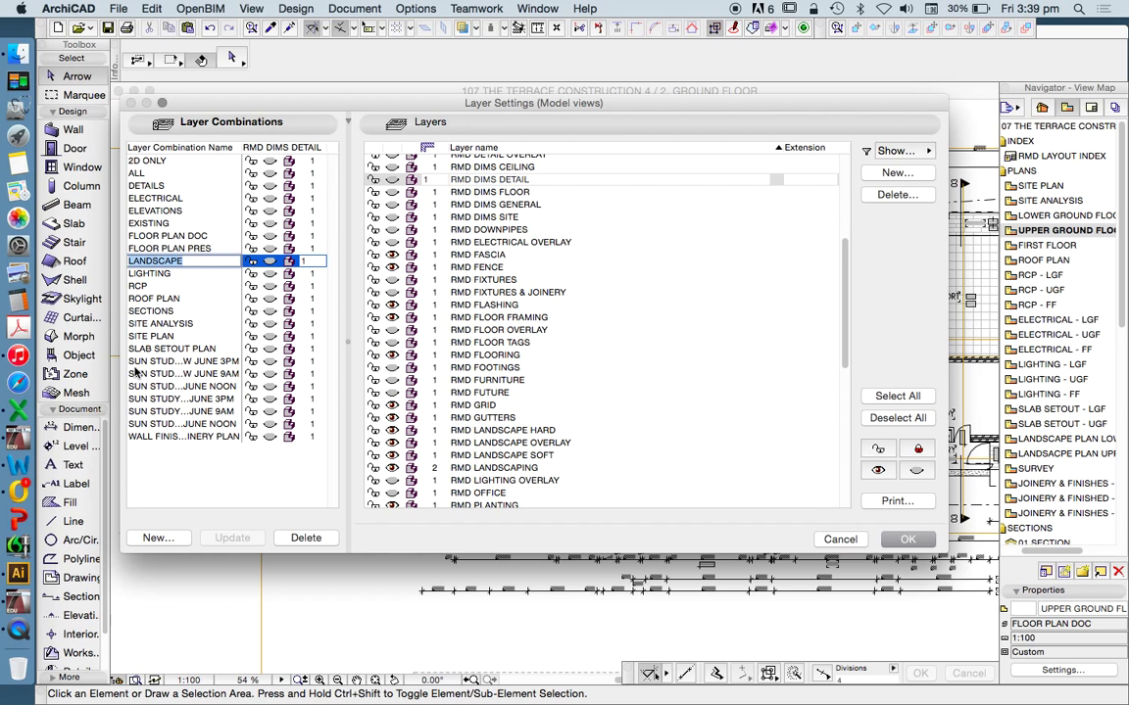
pyautogui.click(205, 399)
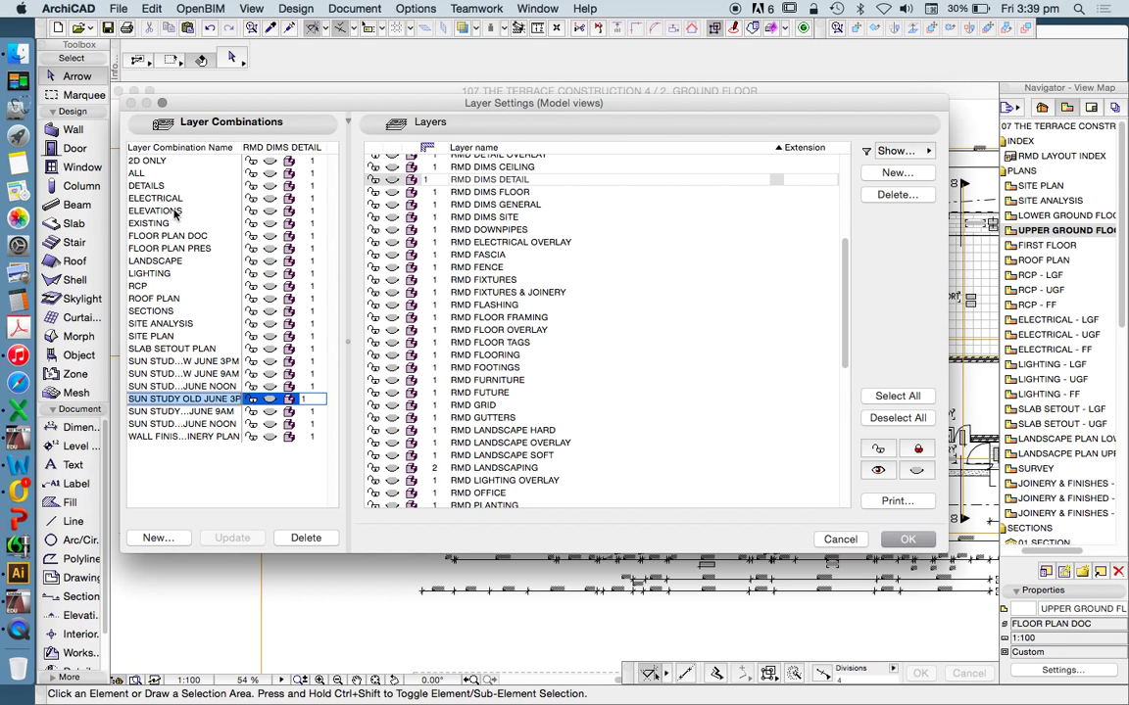
# Make RMD DIMS DETAIL visible in the DETAILS combination, Update it, and confirm with OK
pyautogui.click(145, 186)
pyautogui.click(145, 186)
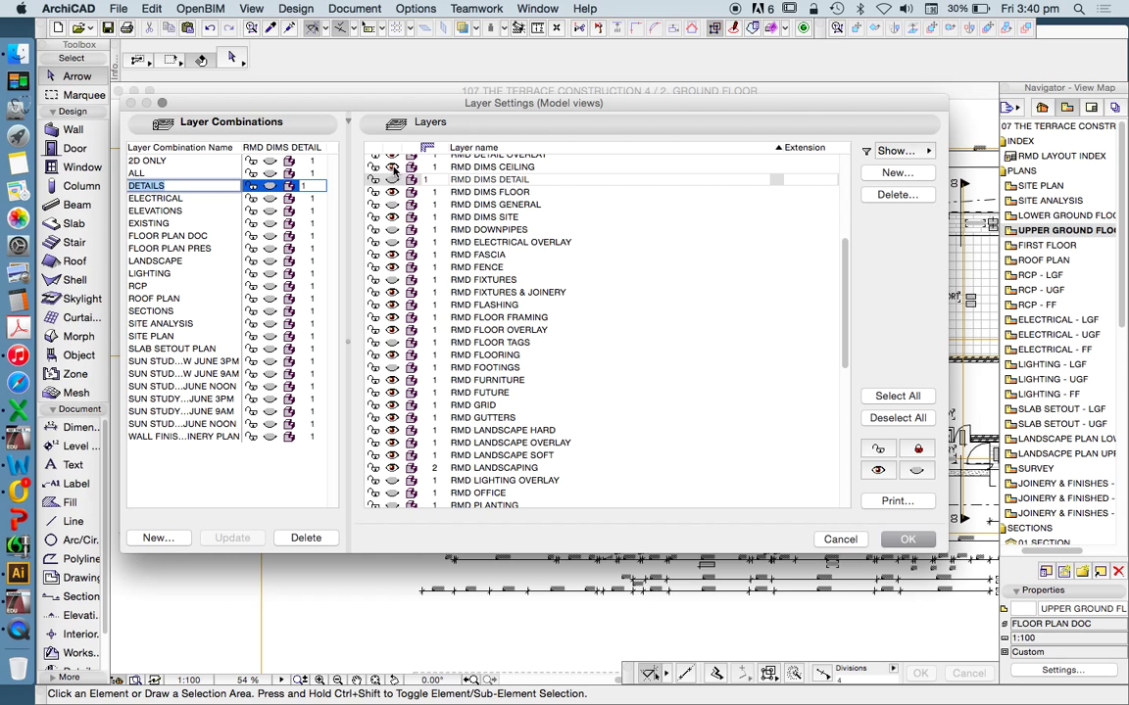
pyautogui.doubleClick(168, 361)
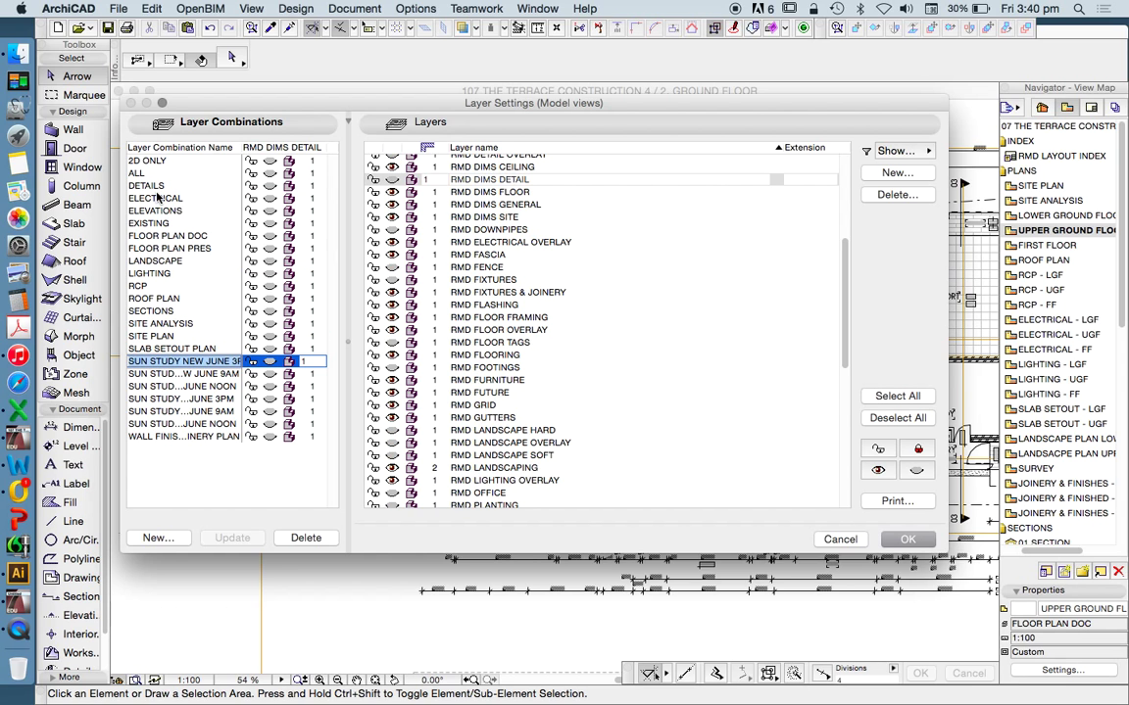
pyautogui.click(158, 186)
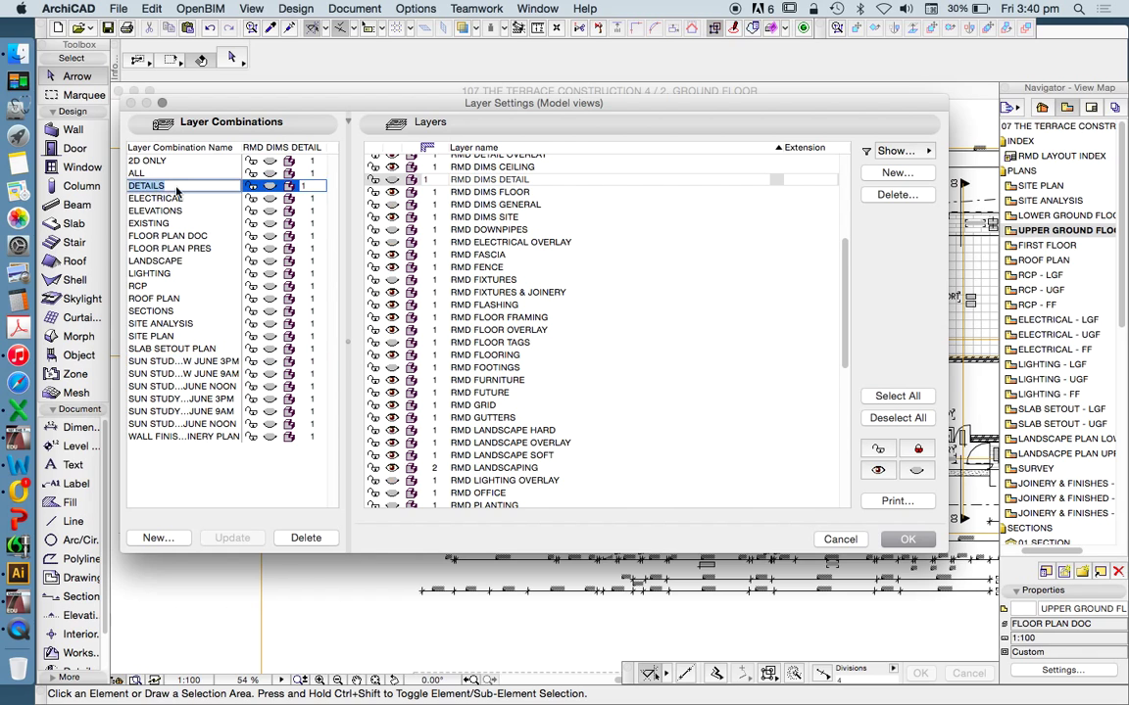
pyautogui.click(392, 181)
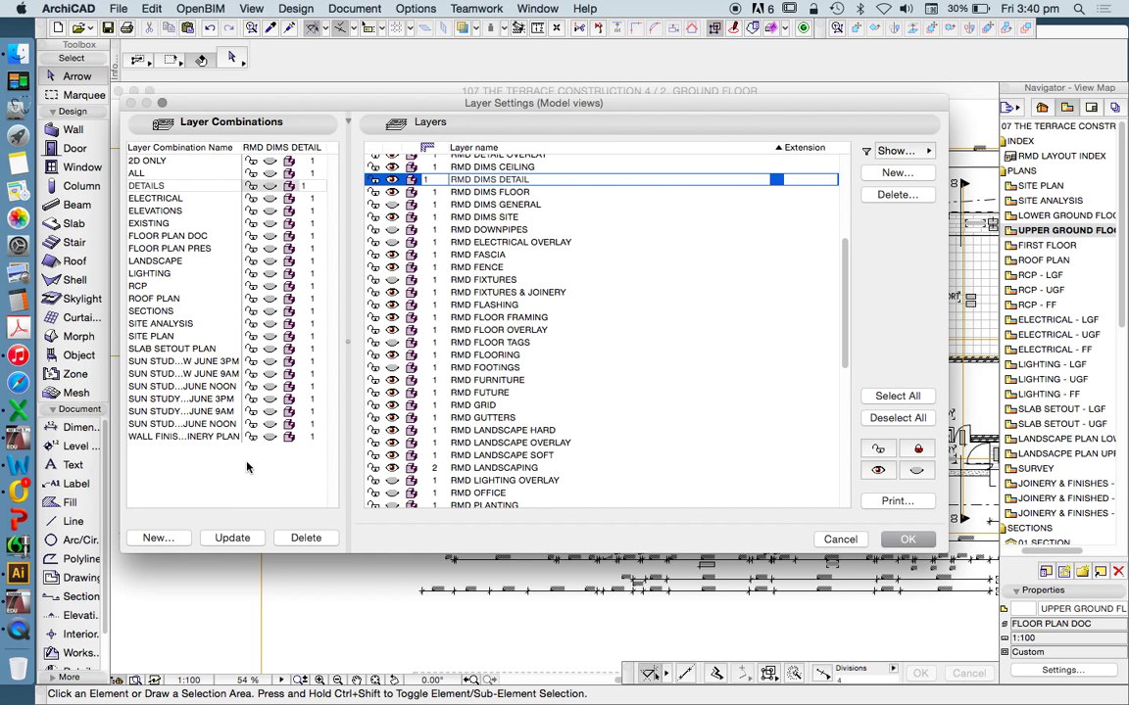
pyautogui.click(232, 537)
pyautogui.click(916, 542)
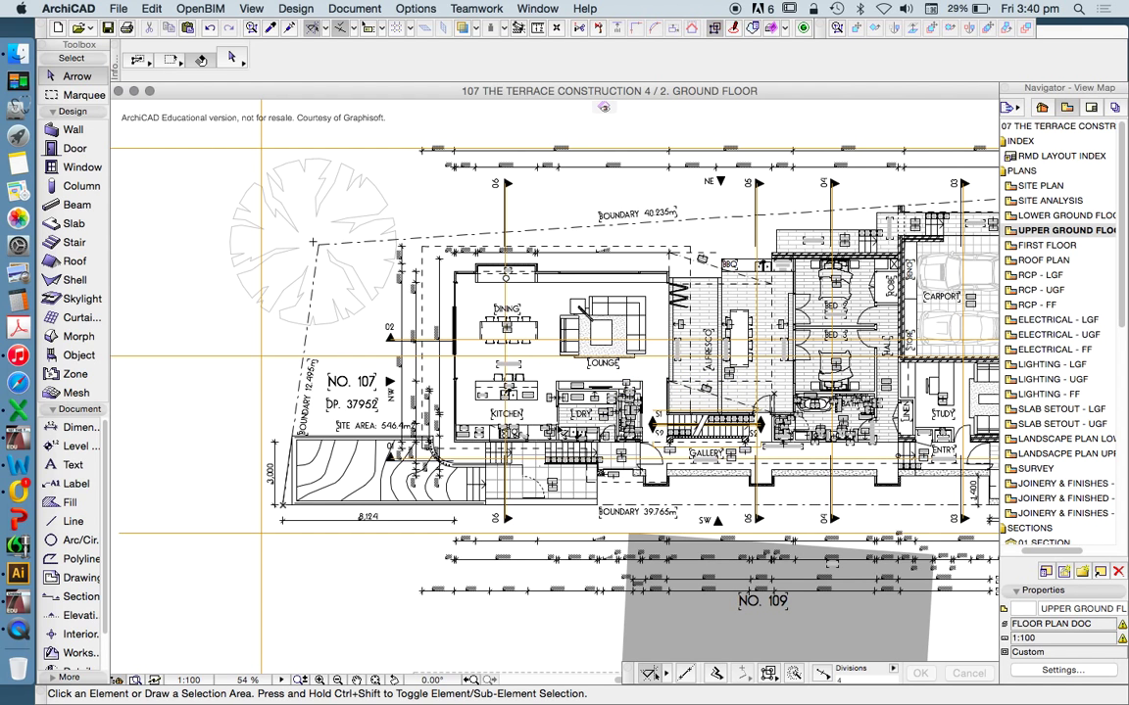
pyautogui.scroll(5, 607, 499)
# Look through the Options menu's element attributes without choosing anything, then pan the plan
pyautogui.scroll(-4, 496, 320)
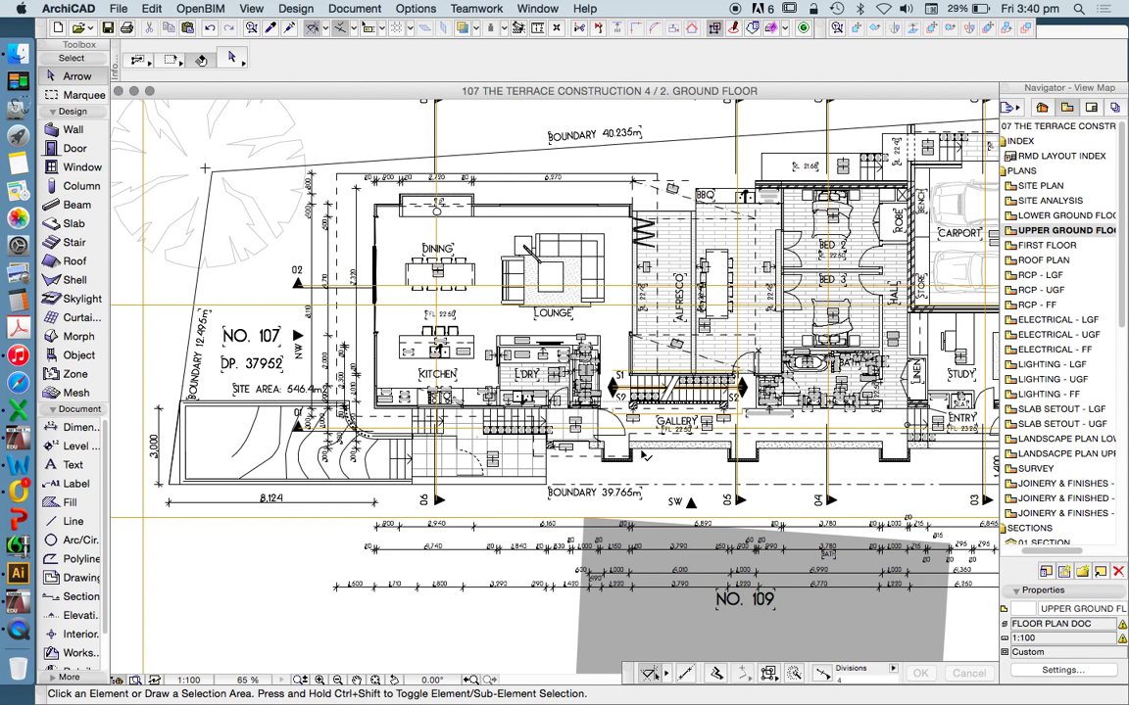
pyautogui.click(415, 7)
pyautogui.moveTo(509, 27)
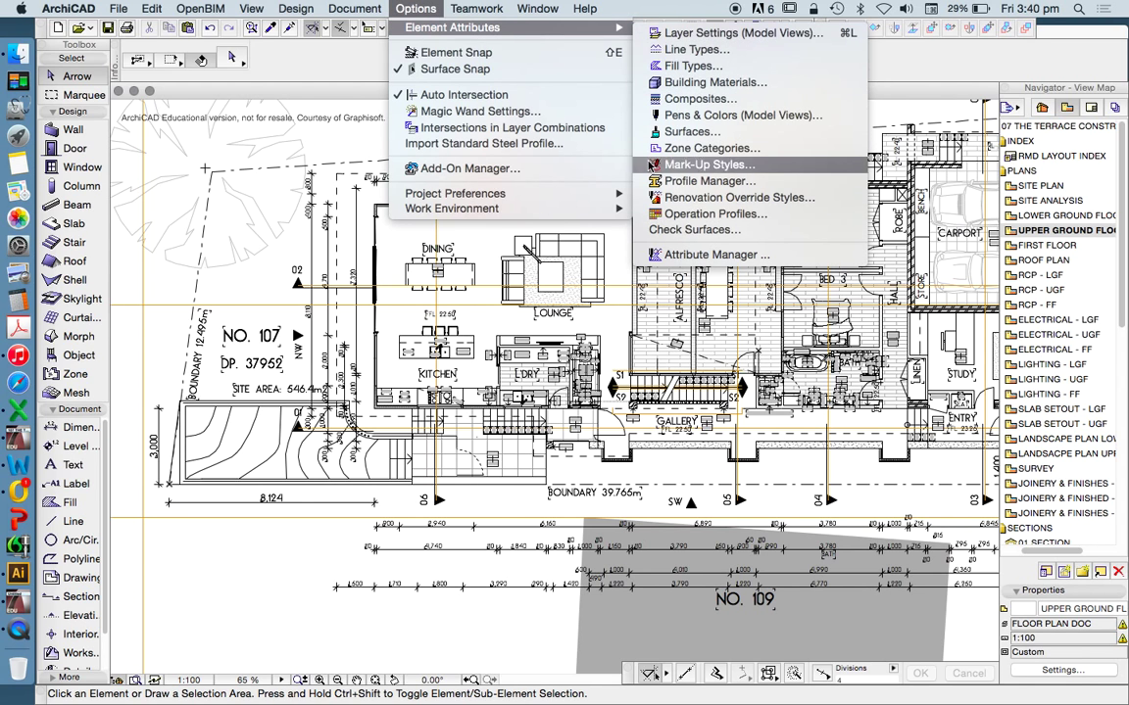
pyautogui.click(525, 227)
pyautogui.scroll(-3, 555, 386)
pyautogui.hscroll(-3, 554, 386)
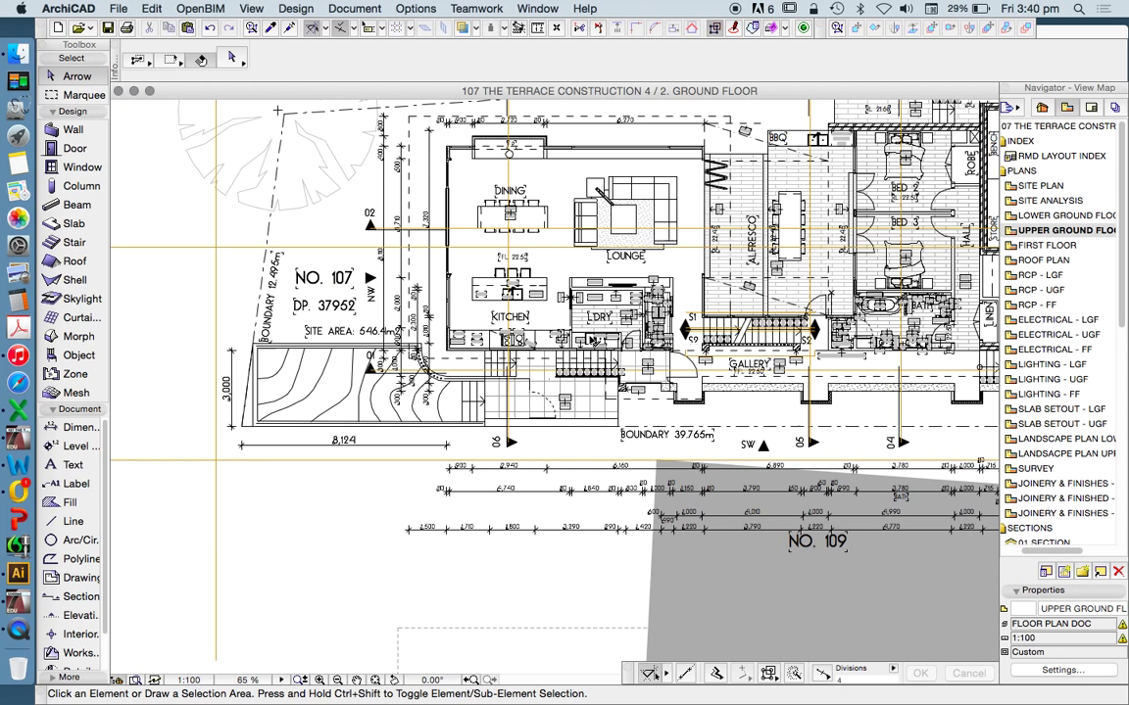
pyautogui.scroll(3, 589, 334)
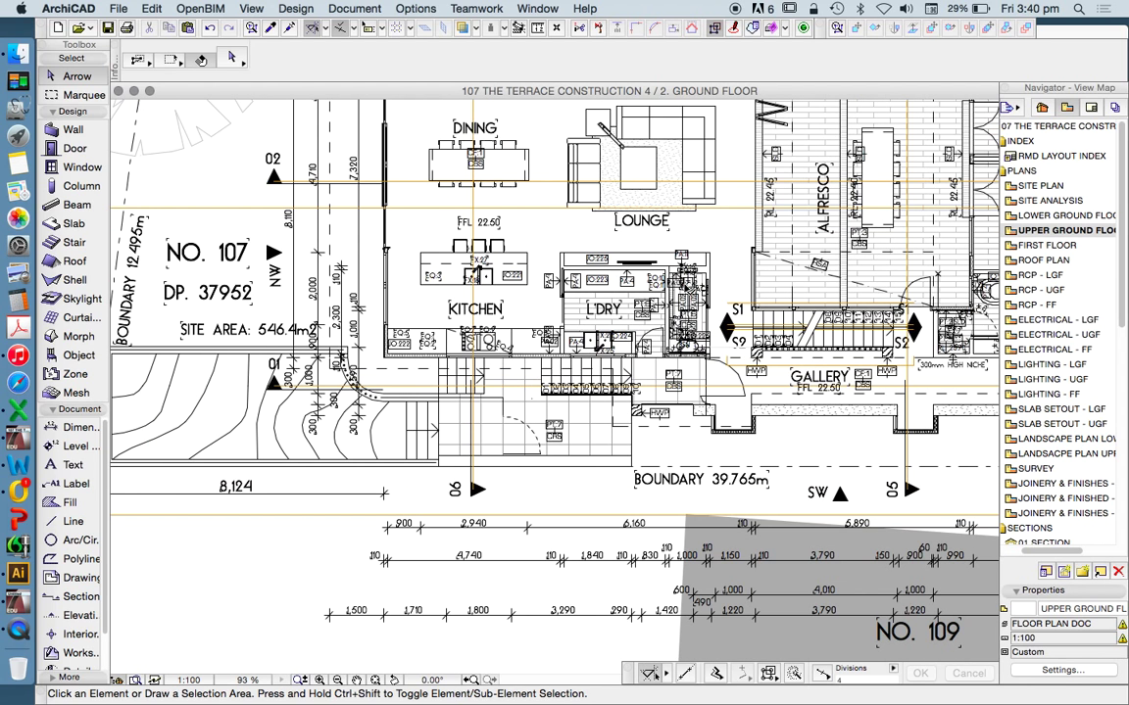
# Change the floor plan scale from 1:100 to 1:50
pyautogui.click(189, 680)
pyautogui.click(593, 245)
pyautogui.click(528, 220)
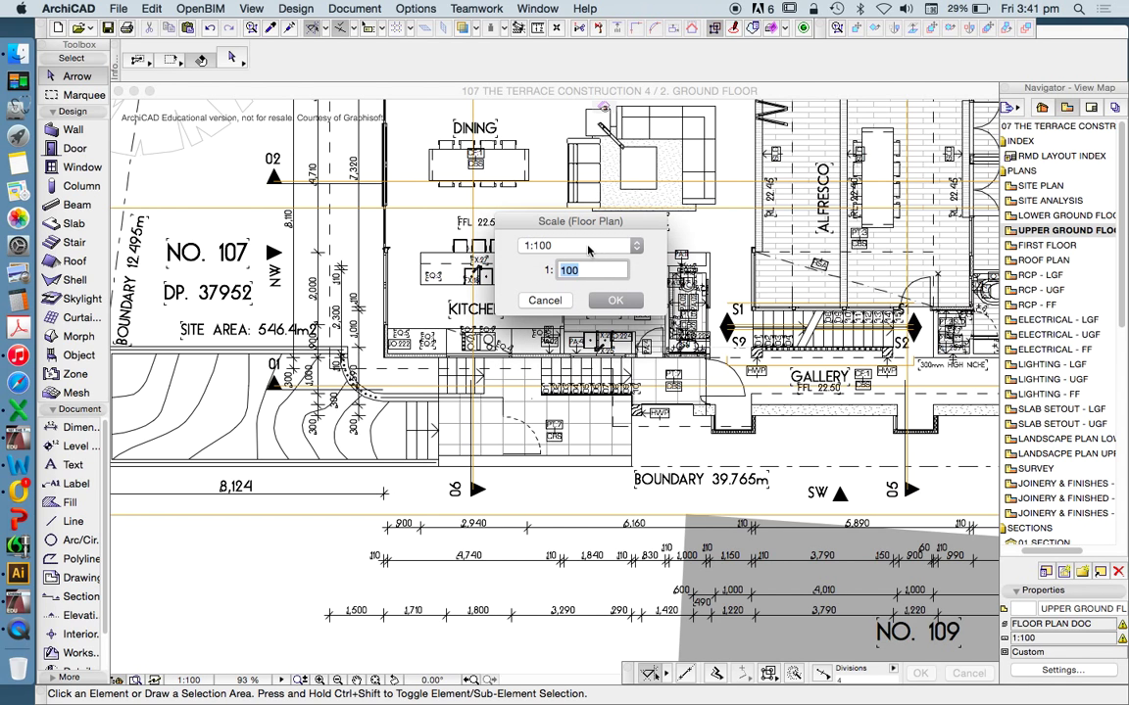
pyautogui.click(593, 245)
pyautogui.click(520, 205)
pyautogui.click(616, 300)
# Check Layer Settings again, then start placing dimensions on the RMD DIMS SITE layer
pyautogui.scroll(3, 652, 320)
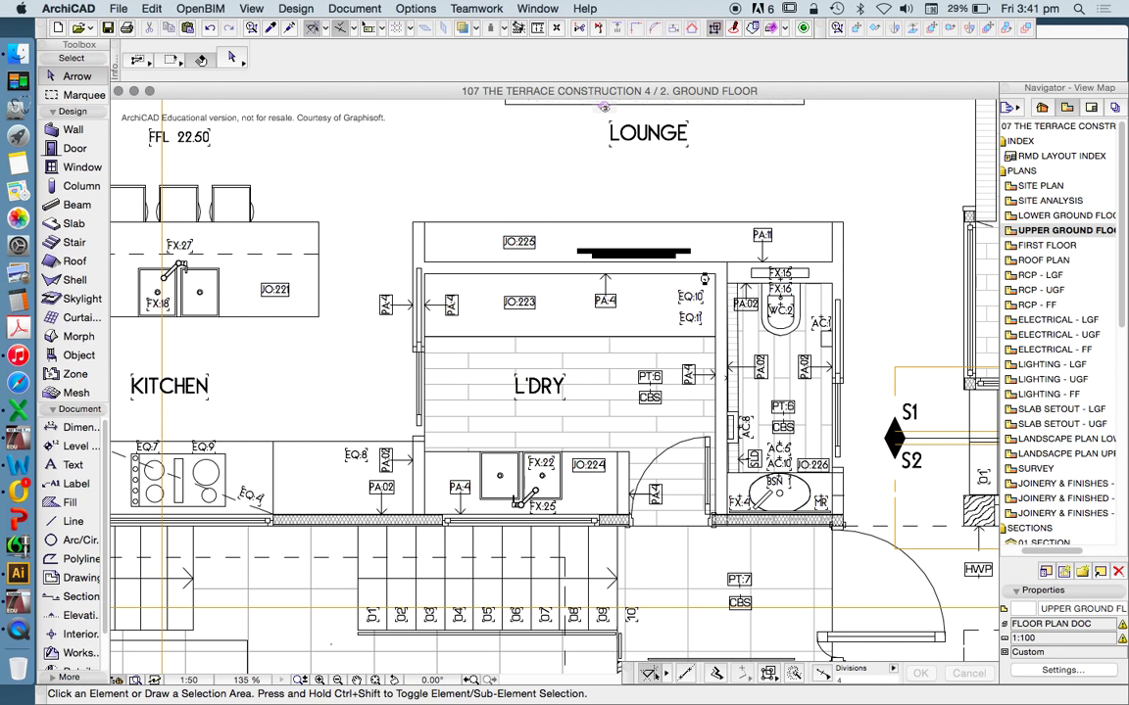
pyautogui.press('super+l')
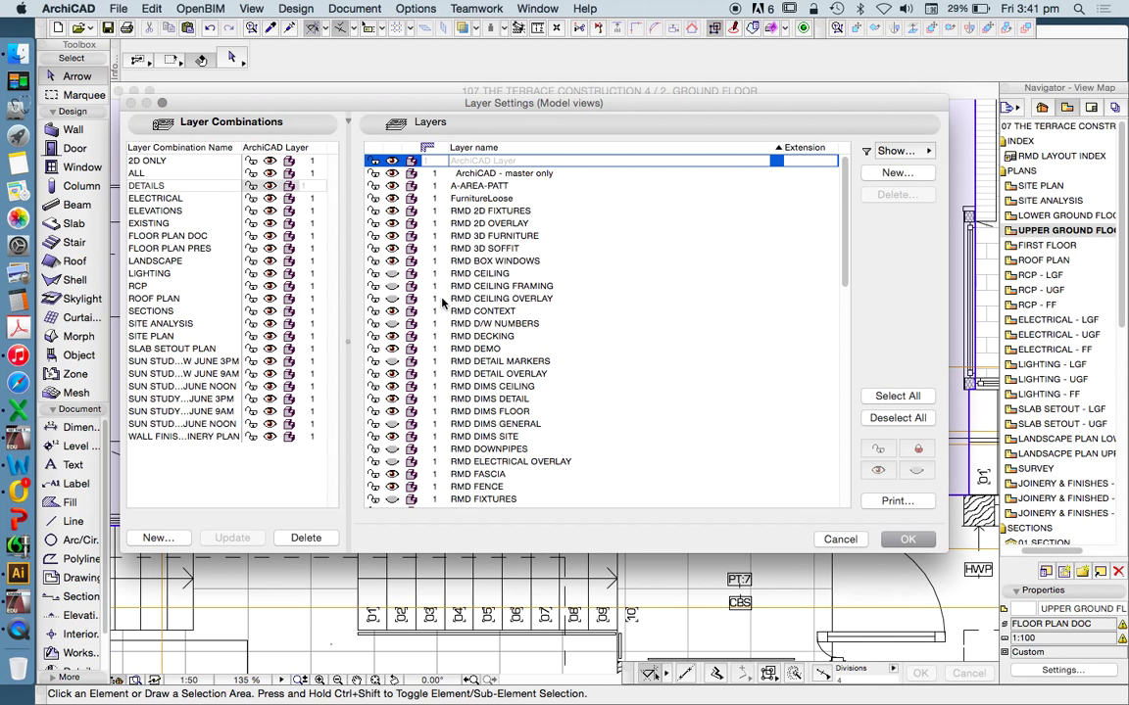
pyautogui.press('Return')
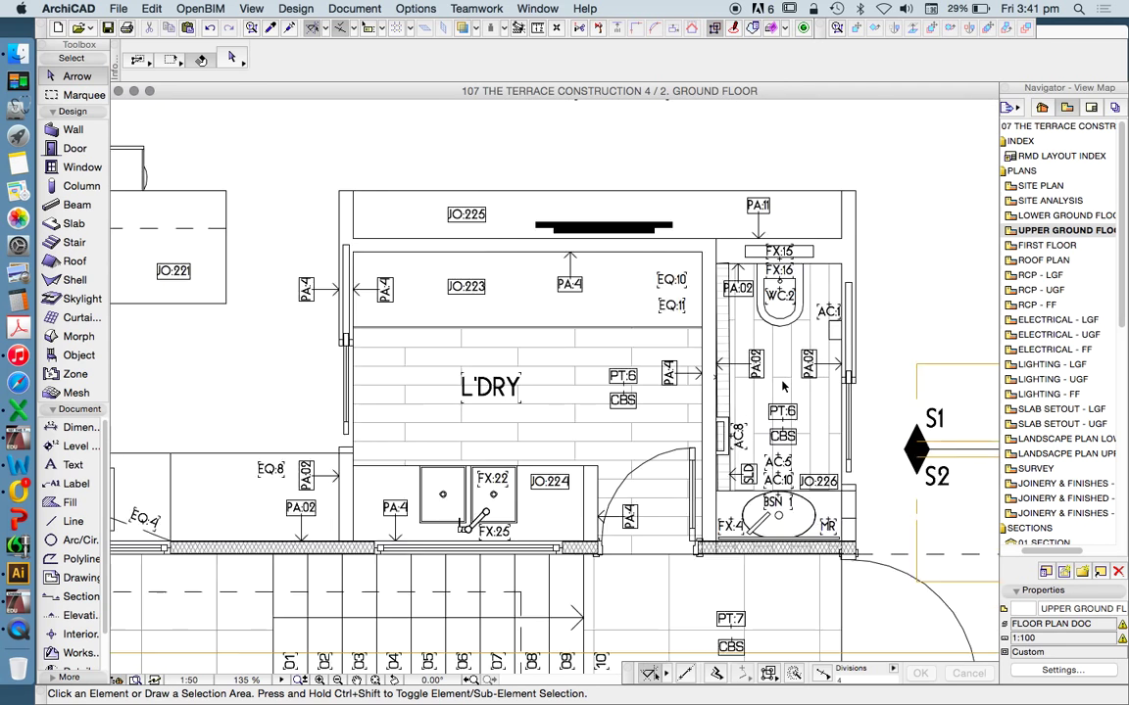
pyautogui.scroll(3, 759, 343)
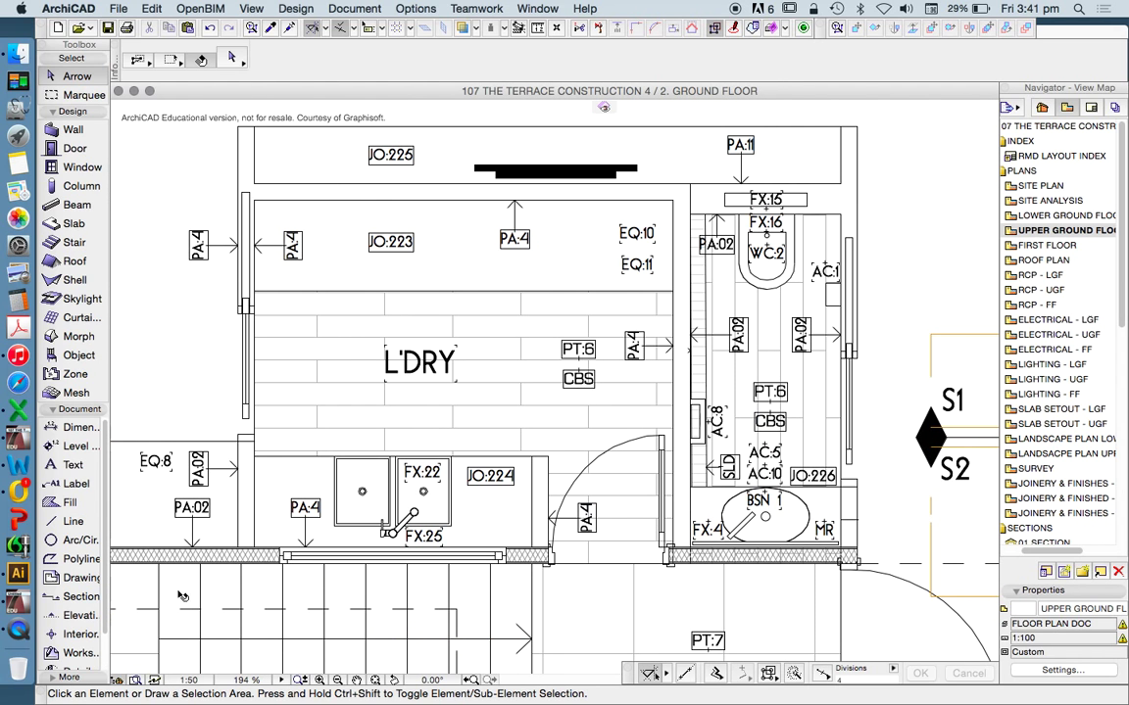
pyautogui.click(65, 429)
# Dimension from the wall corner to the WC, placing the 510/490 chain above the bathroom
pyautogui.scroll(-3, 514, 176)
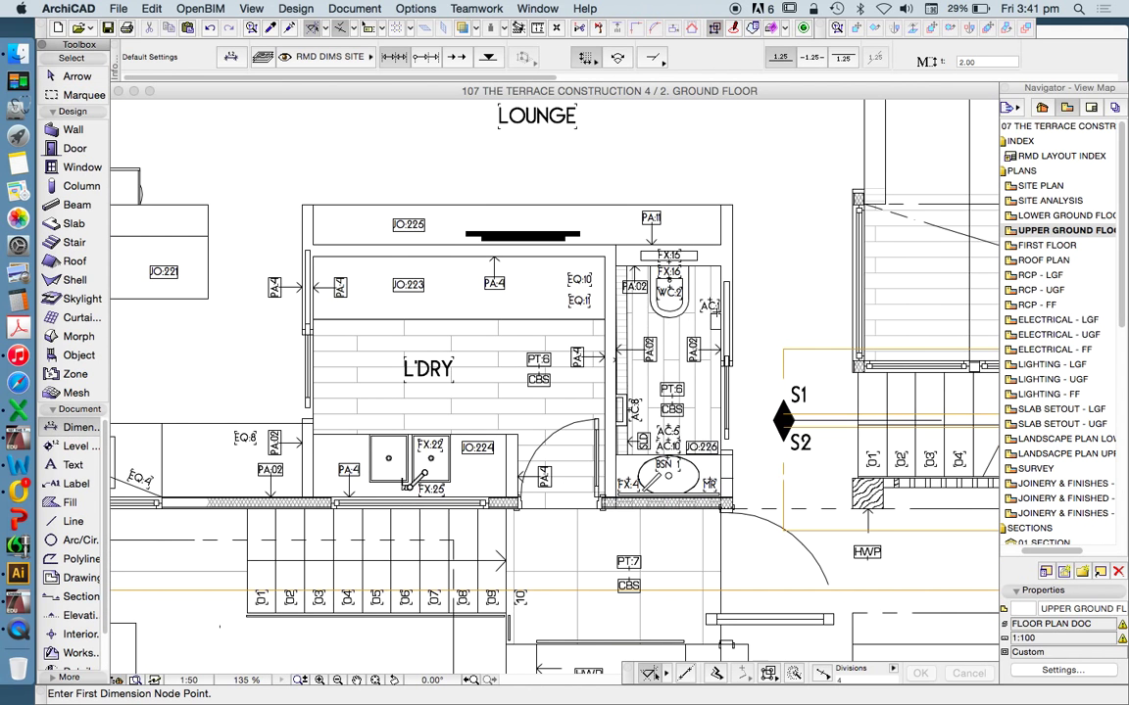
pyautogui.scroll(6, 605, 235)
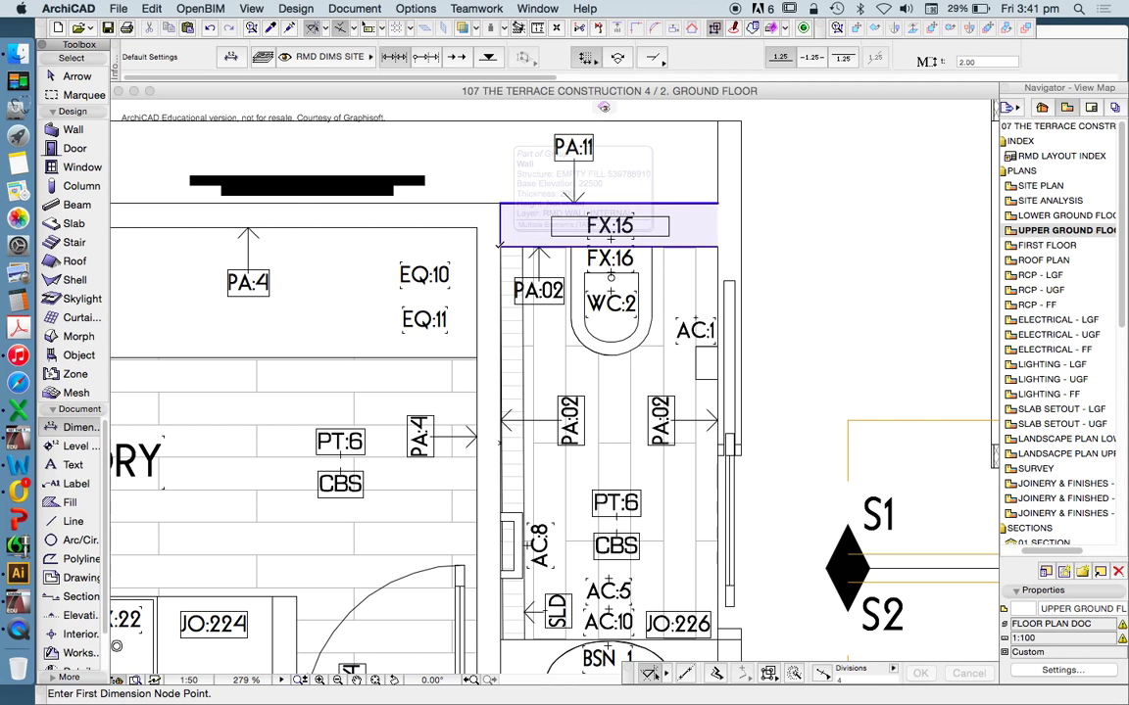
pyautogui.click(501, 247)
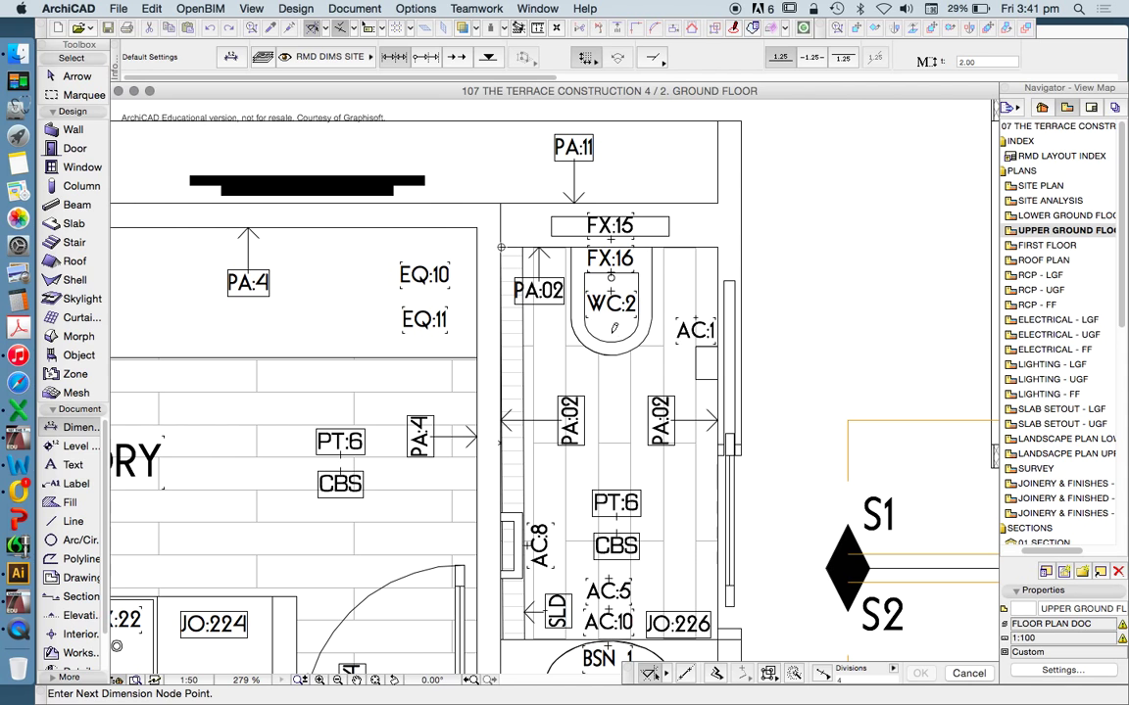
pyautogui.click(612, 355)
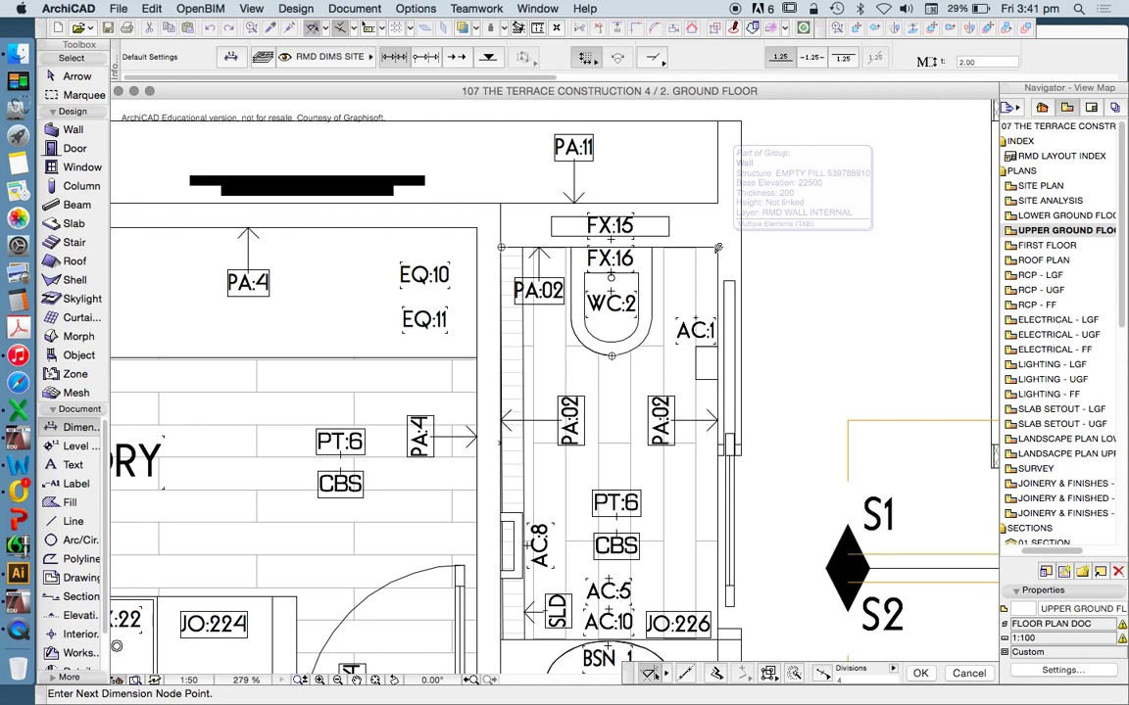
pyautogui.scroll(-3, 615, 223)
pyautogui.doubleClick(554, 200)
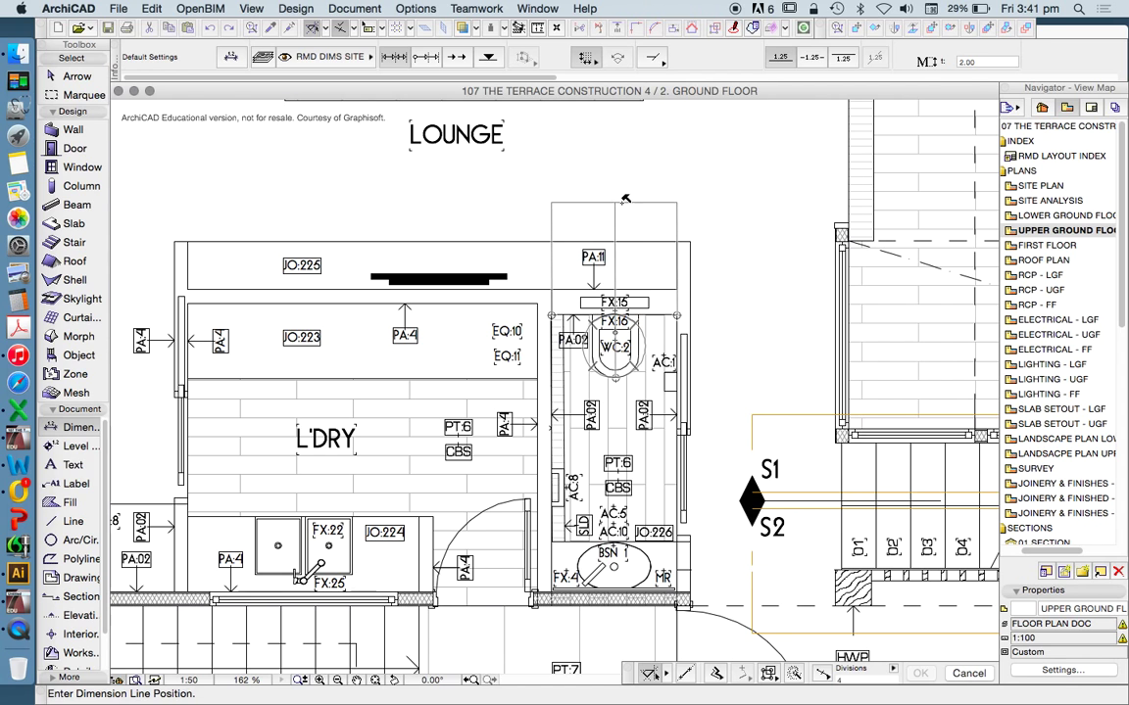
pyautogui.click(588, 221)
pyautogui.scroll(5, 634, 217)
pyautogui.scroll(-6, 635, 217)
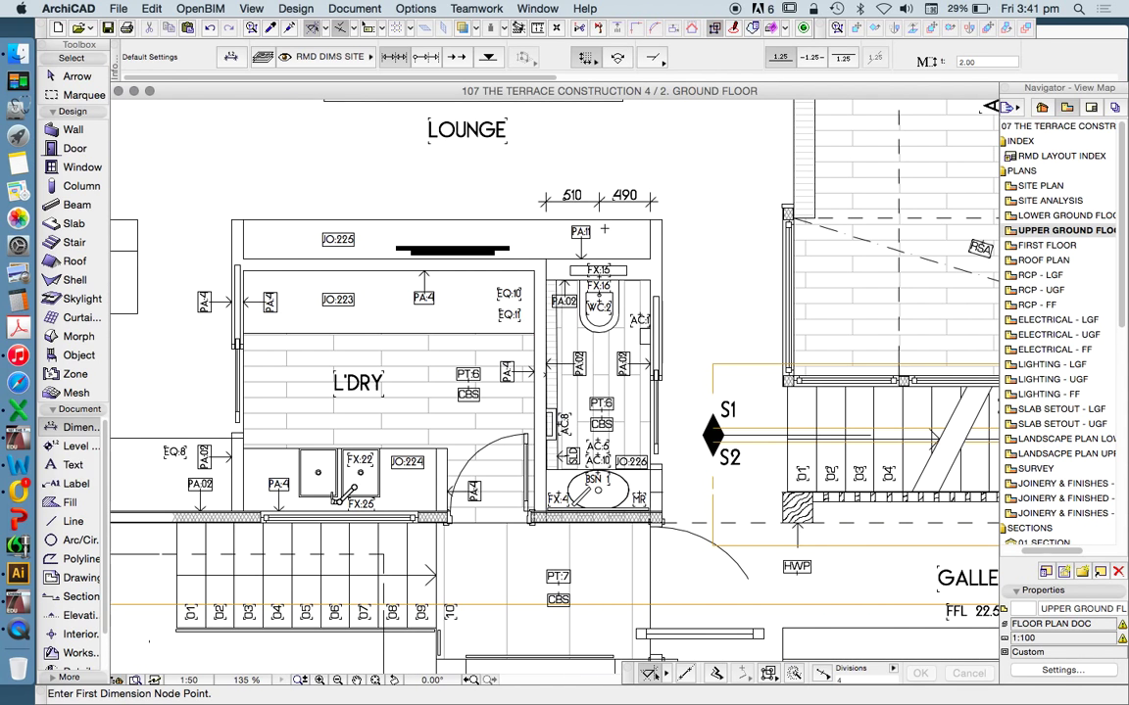
pyautogui.scroll(2, 635, 218)
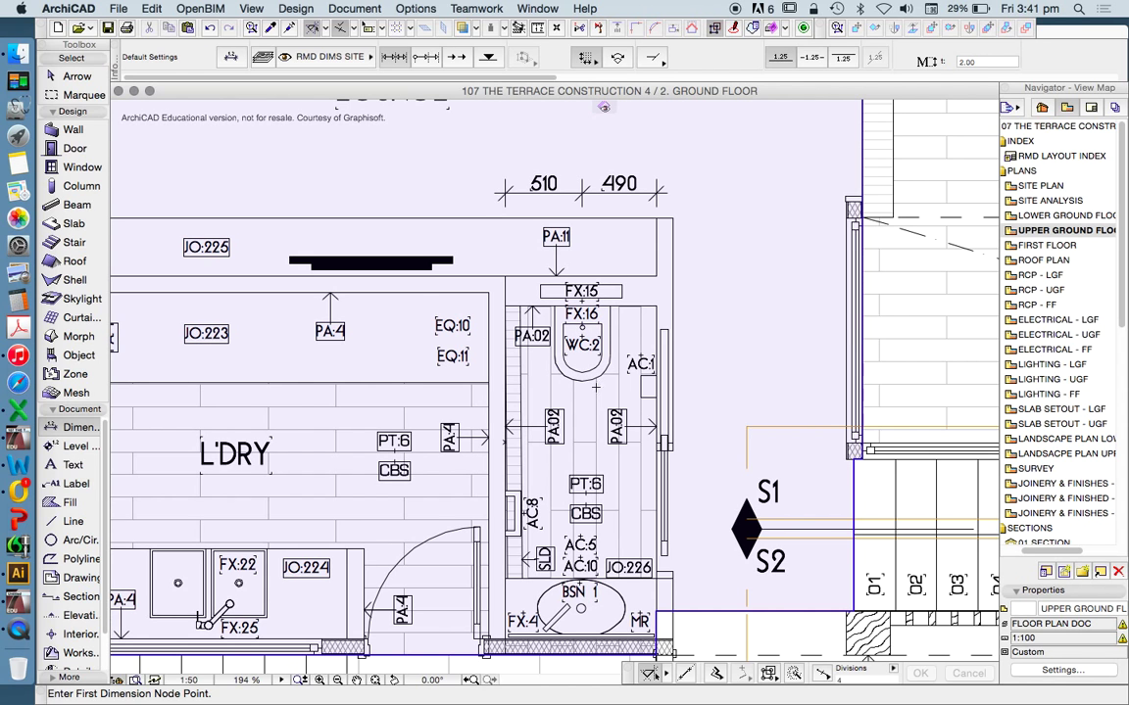
pyautogui.press('Escape')
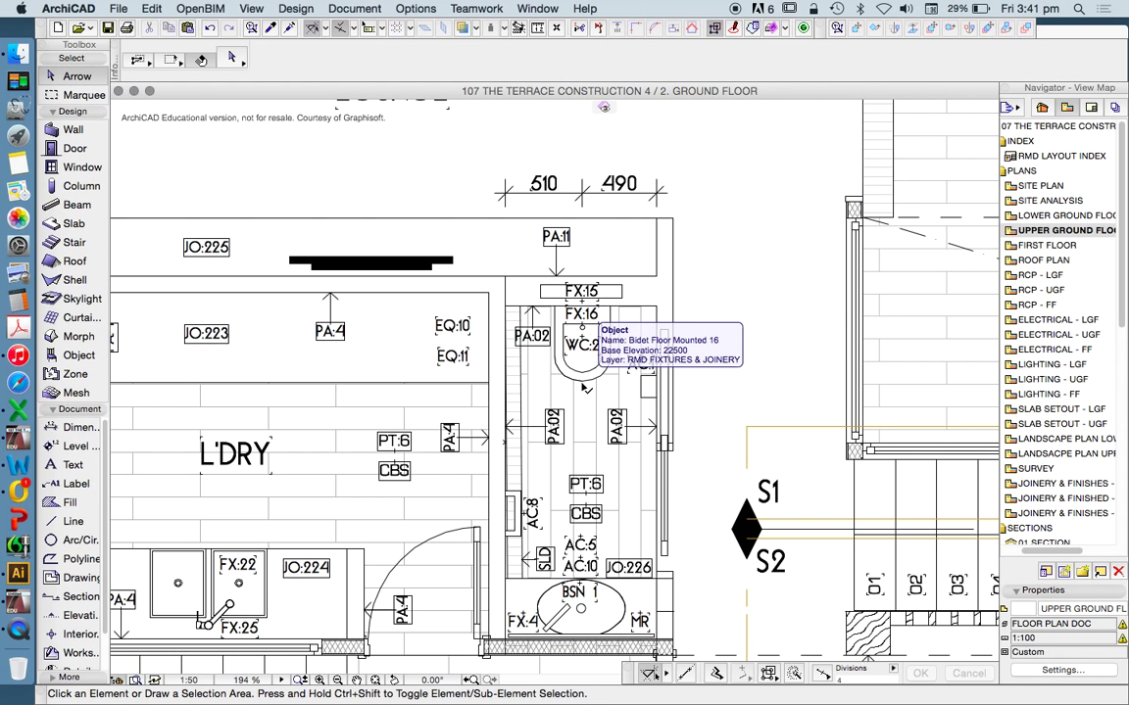
# Move the WC:2 bidet 10 mm with Move > Drag so the chain reads 500/500
pyautogui.moveTo(584, 388); pyautogui.dragTo(627, 386)
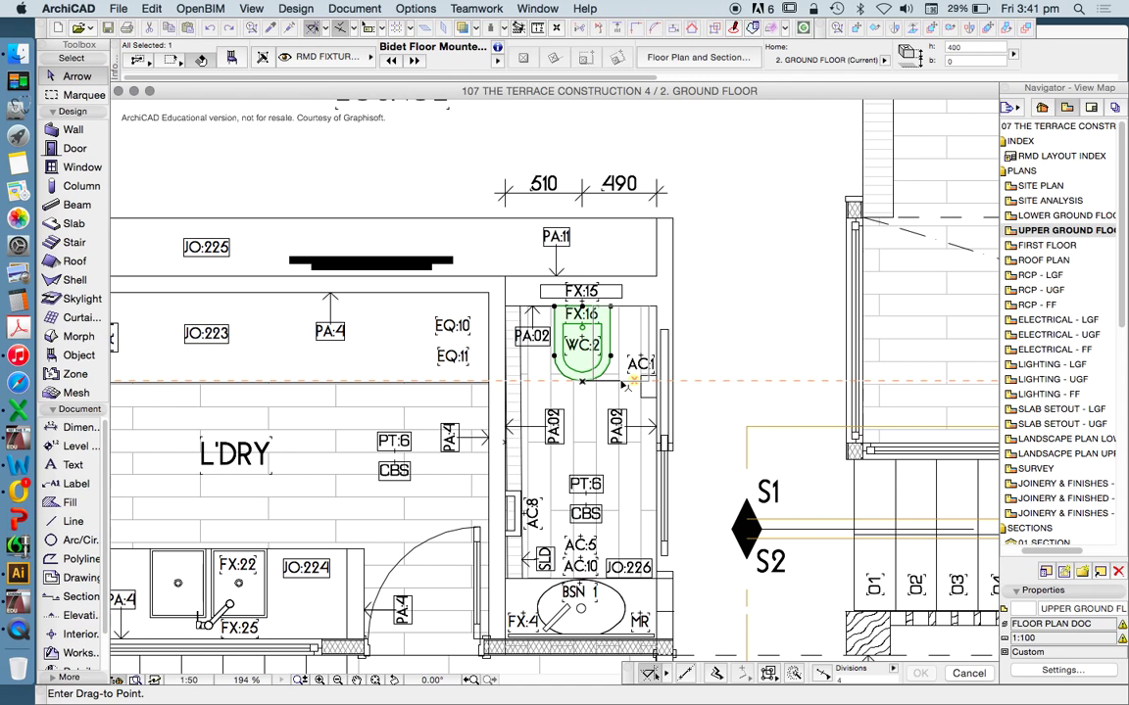
pyautogui.press('Escape')
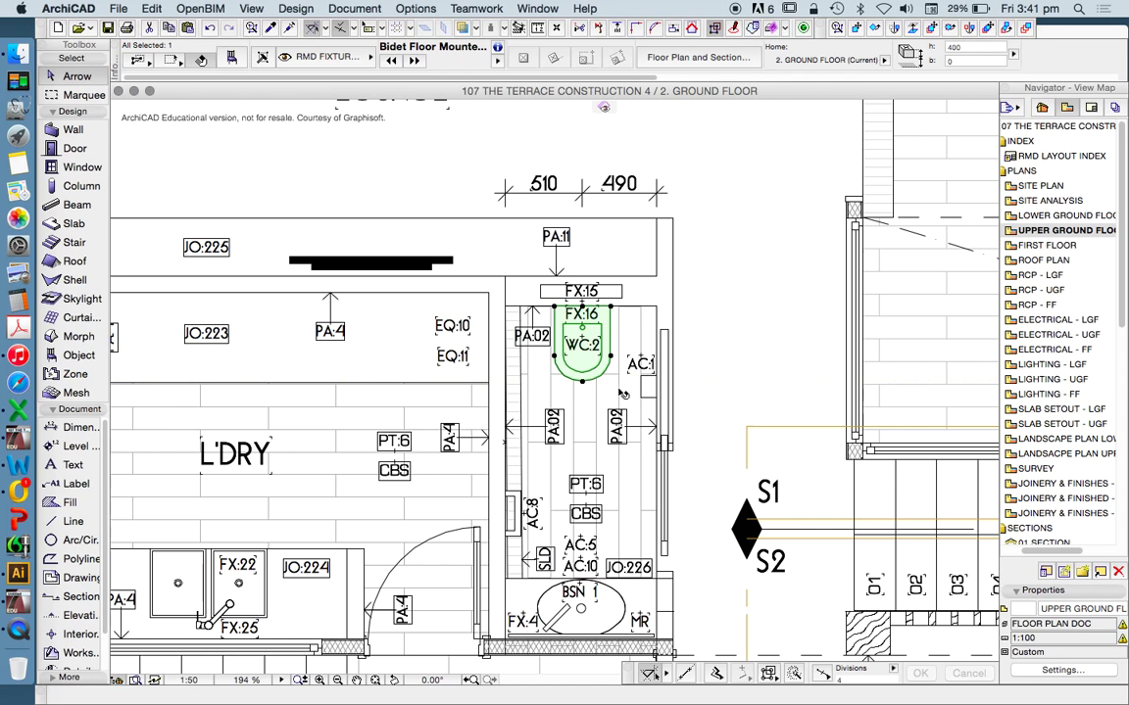
pyautogui.rightClick(456, 152)
pyautogui.moveTo(526, 303)
pyautogui.click(736, 303)
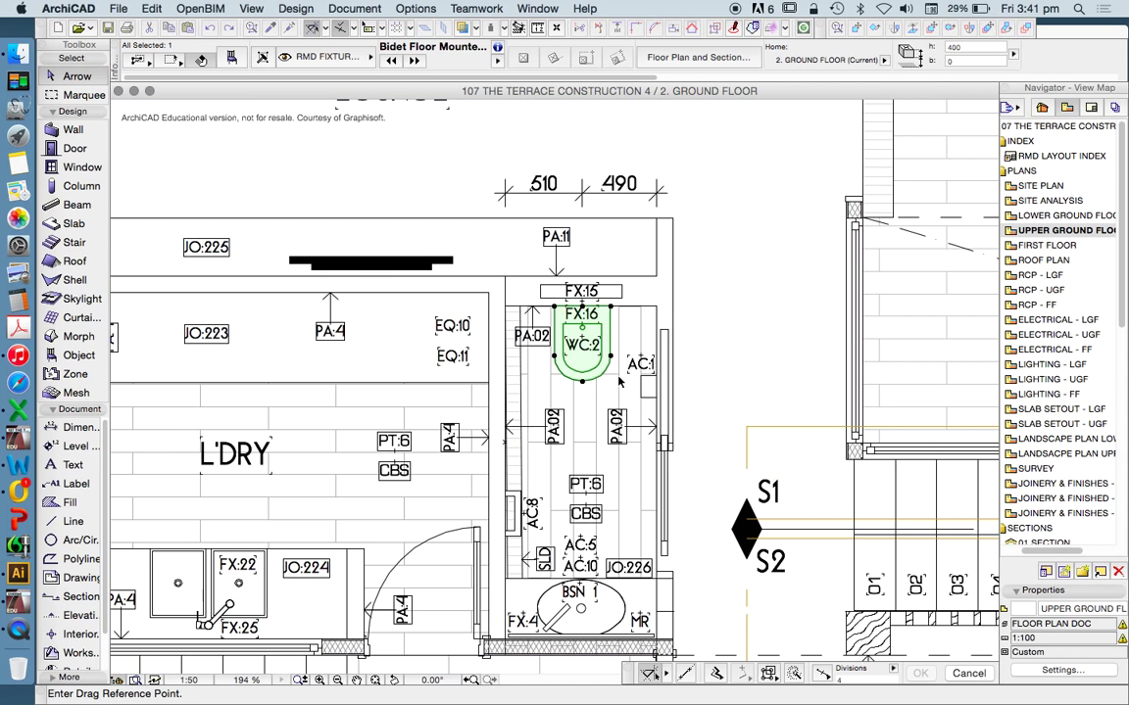
pyautogui.click(540, 366)
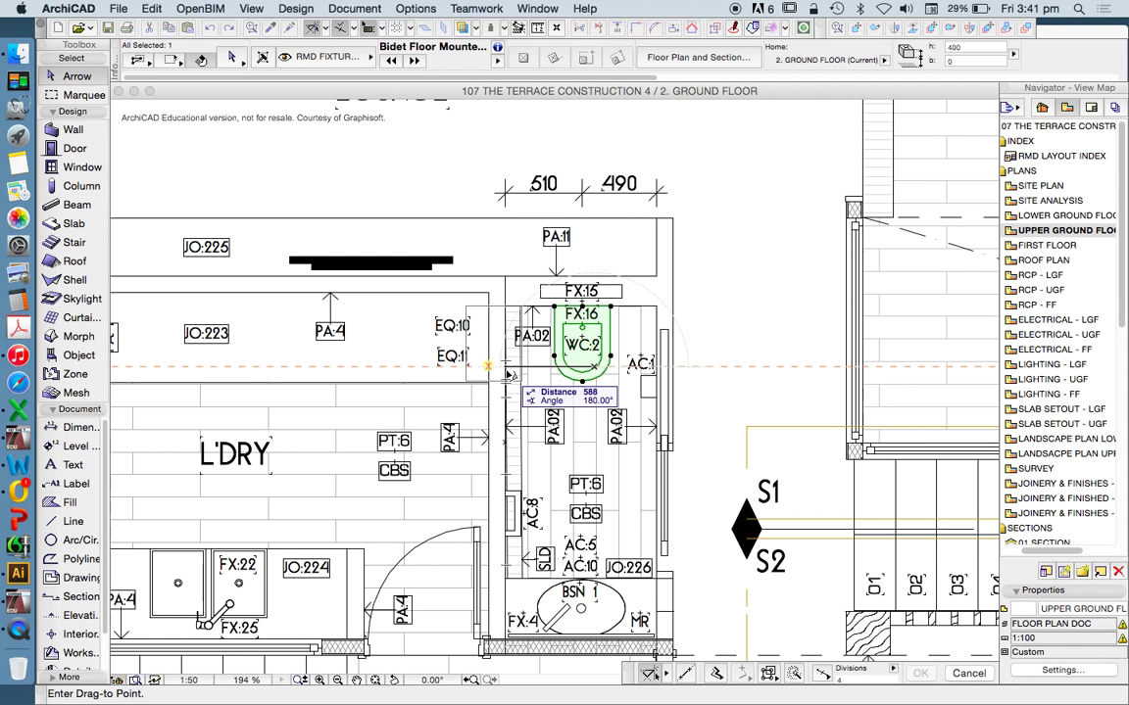
pyautogui.write('10')
pyautogui.press('Return')
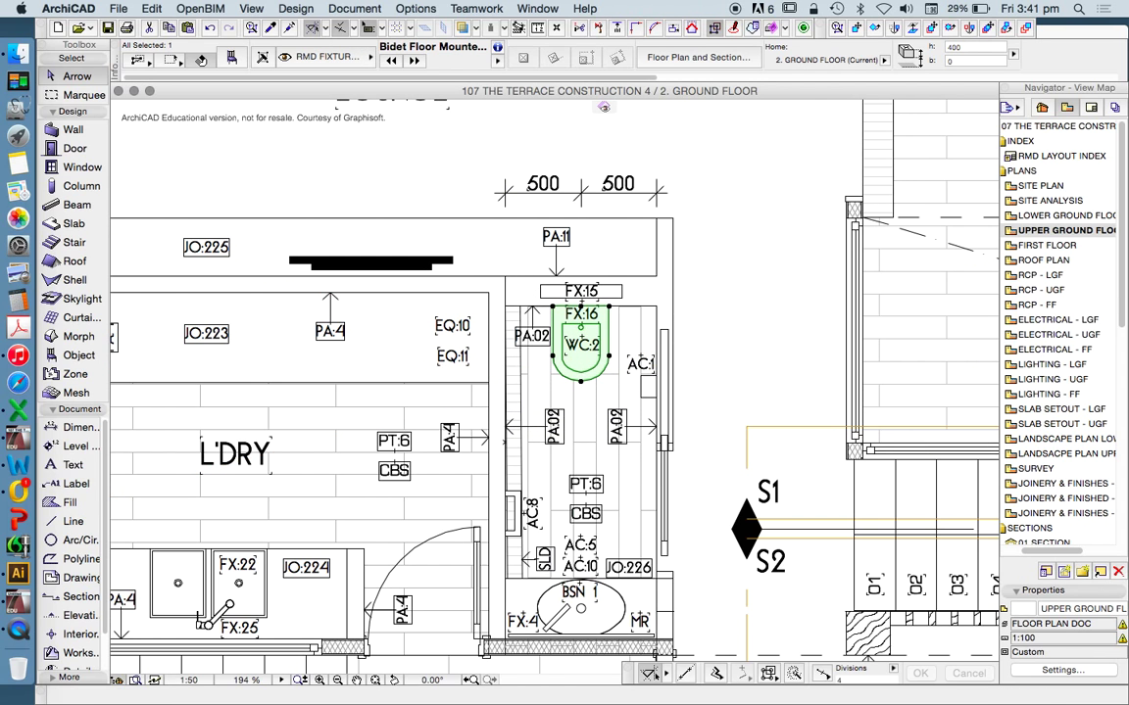
pyautogui.press('Escape')
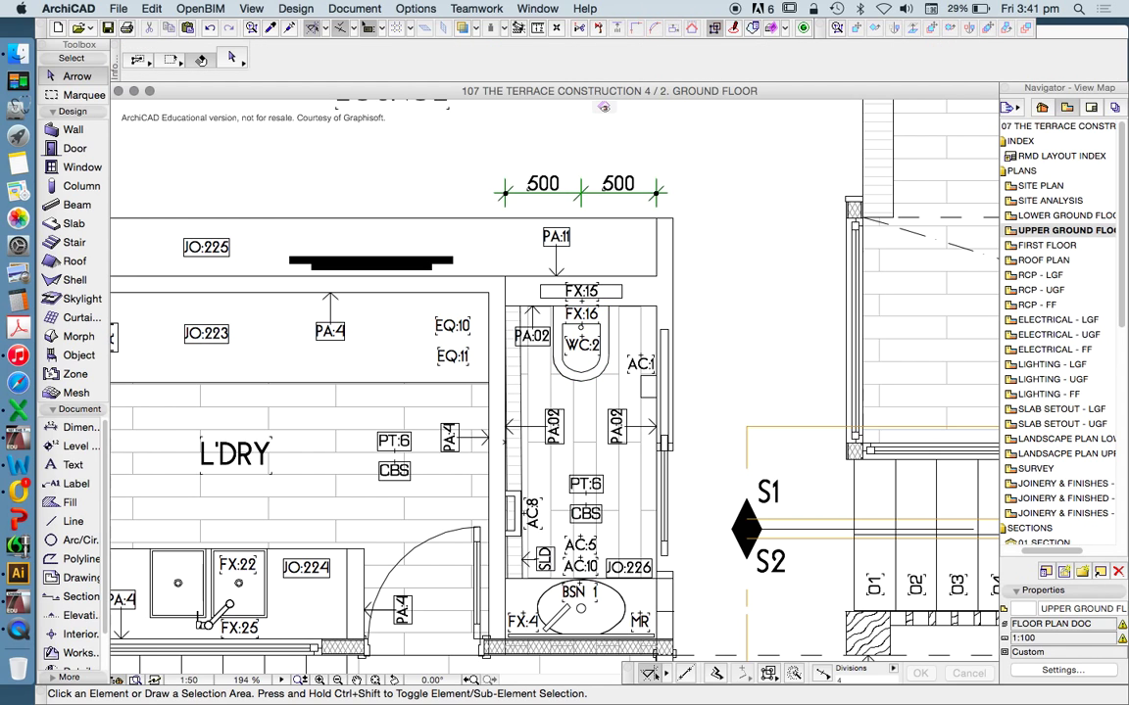
# Add a vertical 500 dimension from the wall corner to the bidet's bottom edge
pyautogui.click(499, 177)
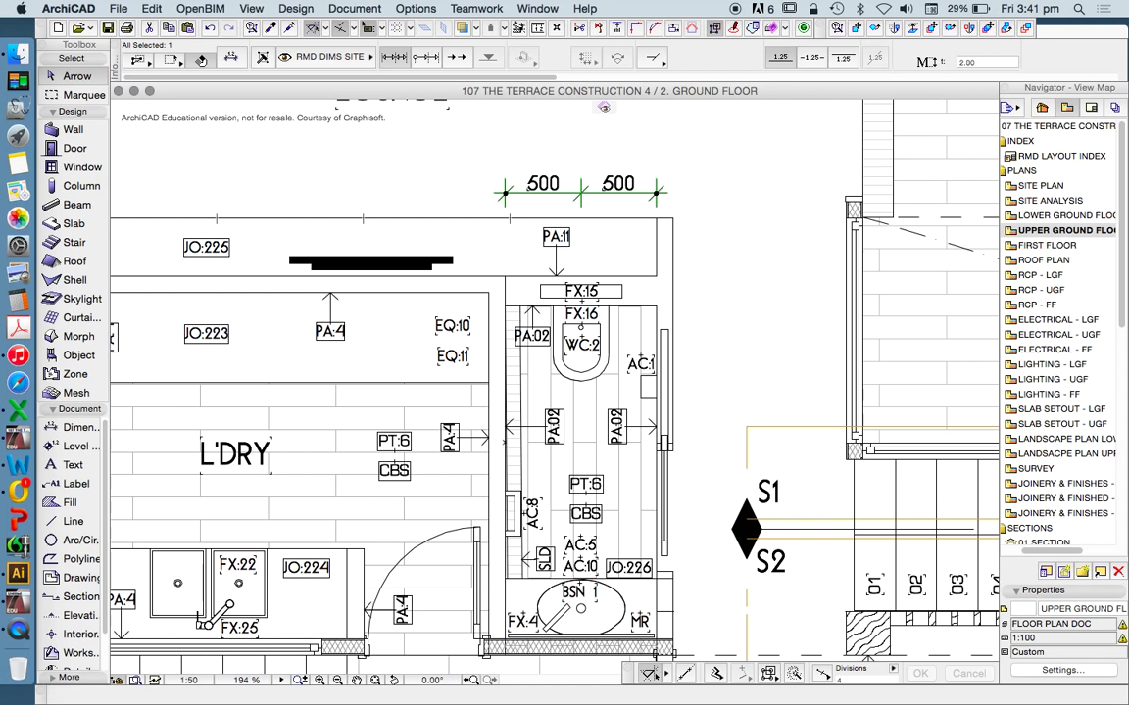
pyautogui.click(73, 427)
pyautogui.scroll(3, 643, 372)
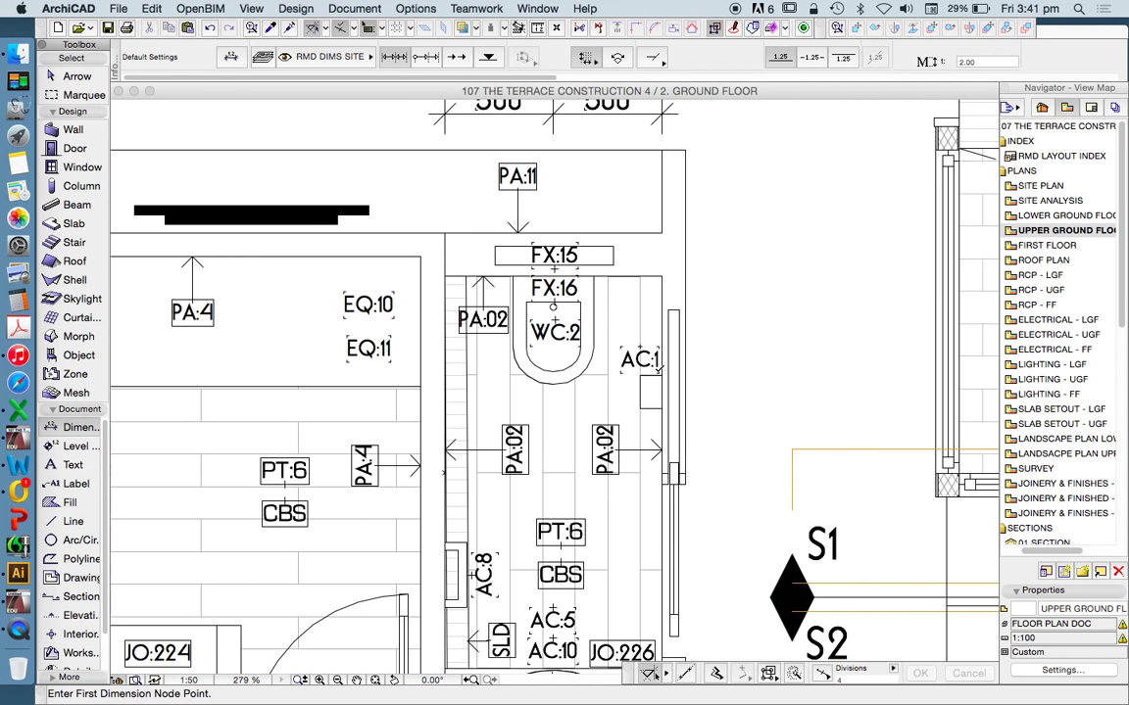
pyautogui.scroll(-3, 650, 239)
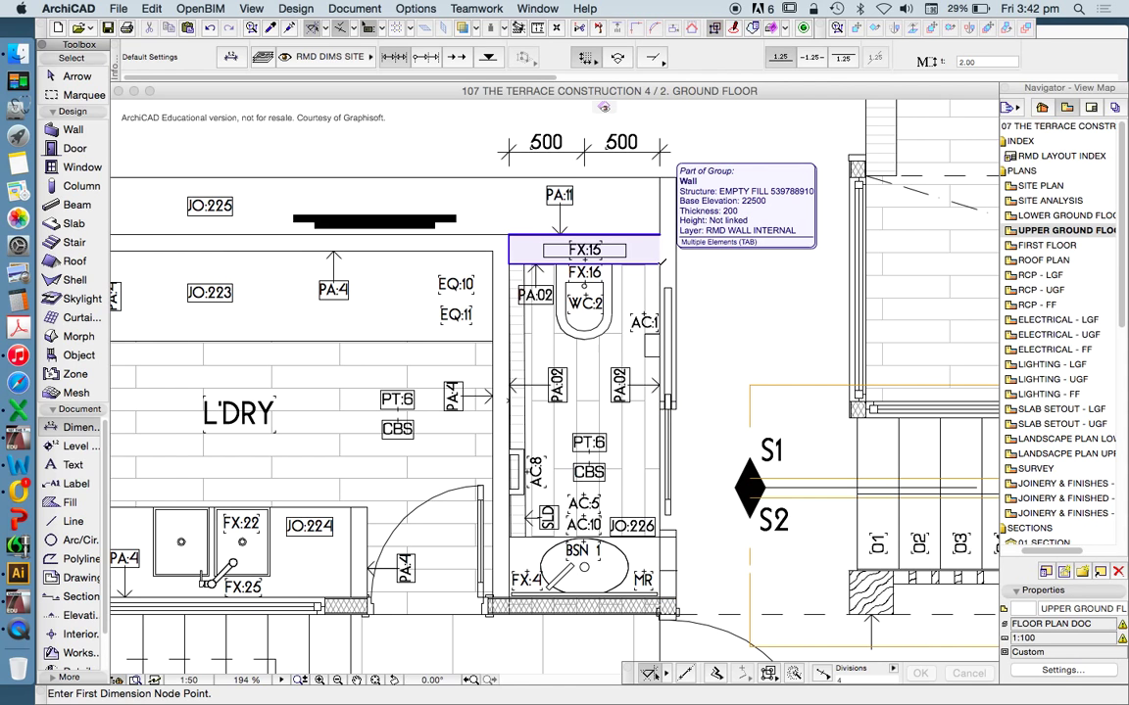
pyautogui.click(659, 264)
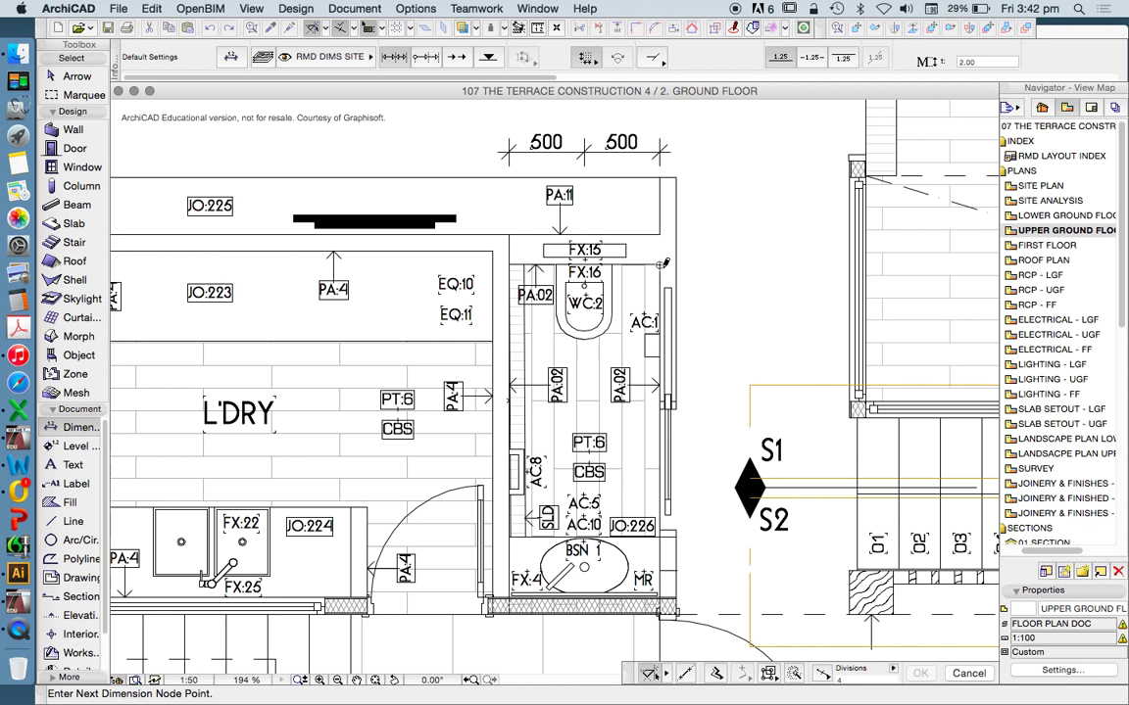
pyautogui.click(584, 340)
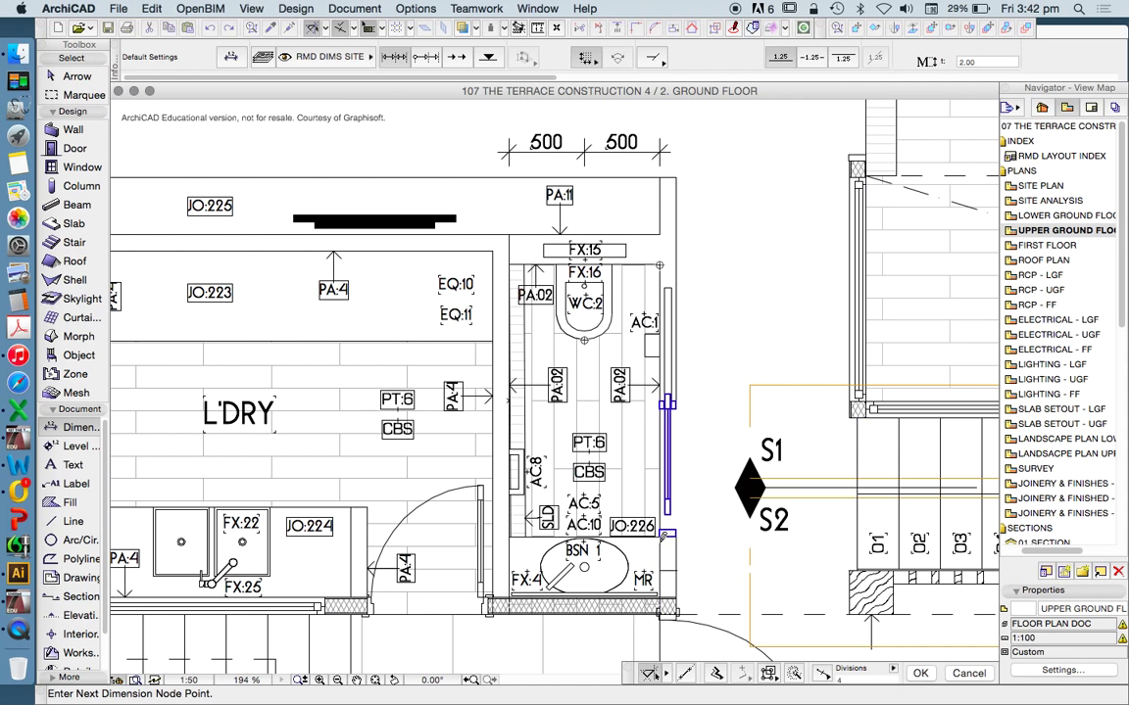
pyautogui.scroll(3, 609, 485)
pyautogui.scroll(-3, 597, 226)
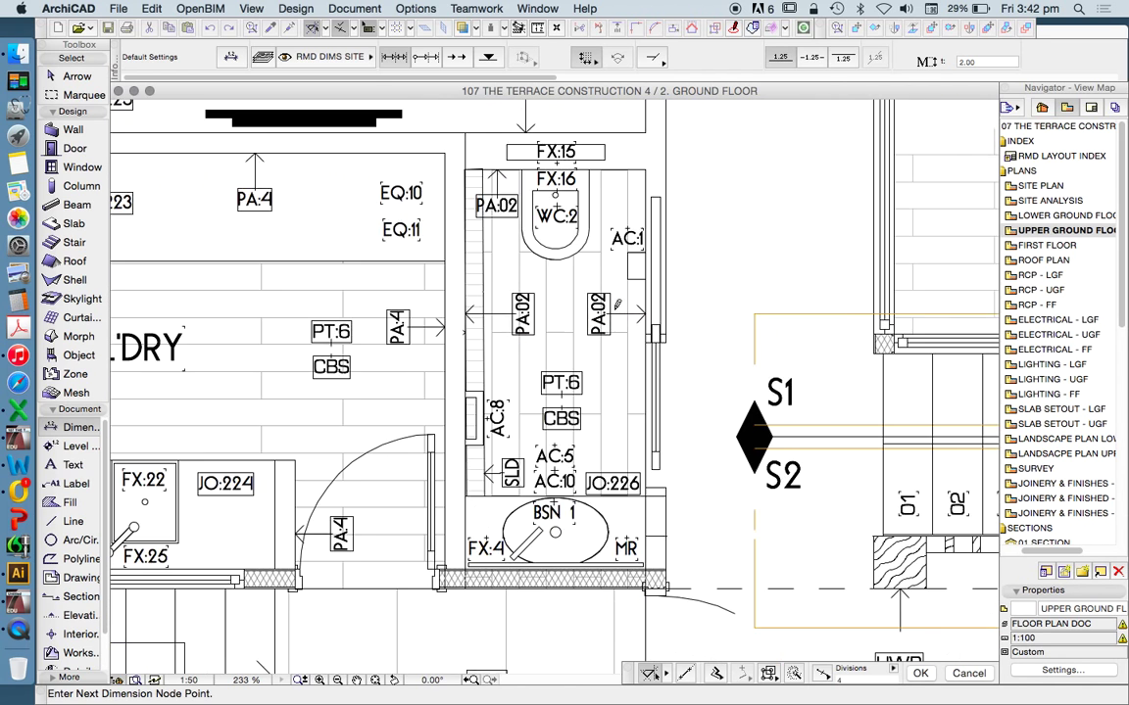
pyautogui.doubleClick(675, 234)
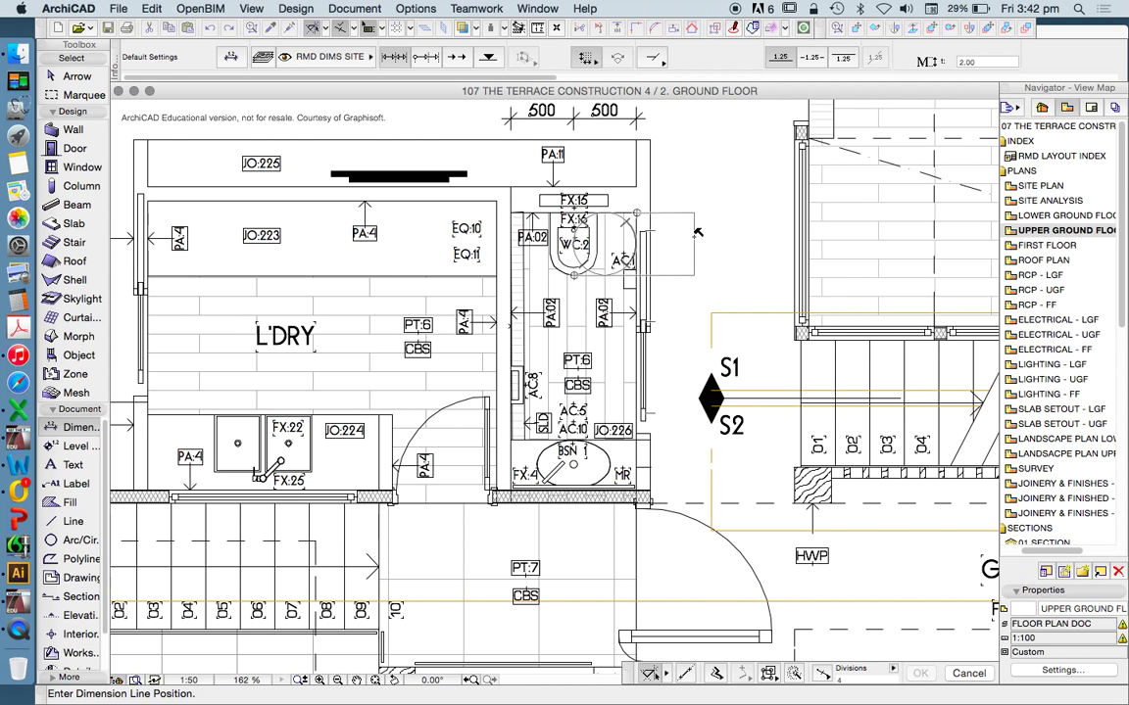
pyautogui.click(687, 233)
pyautogui.scroll(3, 556, 241)
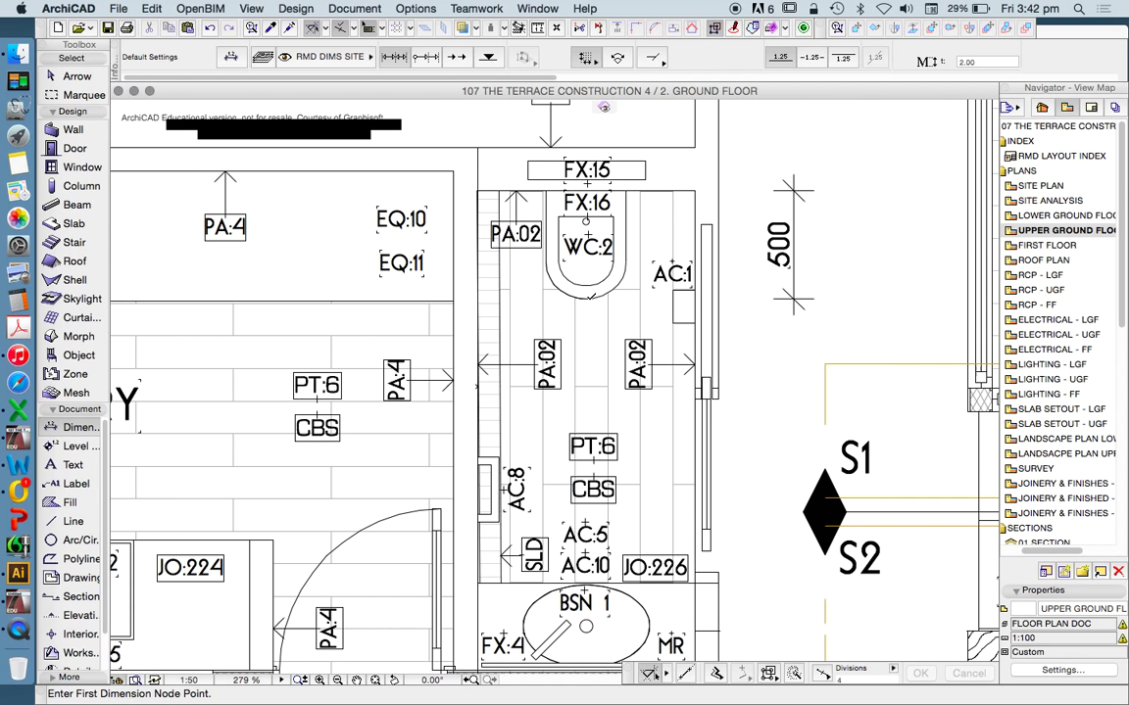
pyautogui.press('Escape')
# Undo an accidental stretch of the WC, then select the vertical 500 dimension
pyautogui.click(588, 297)
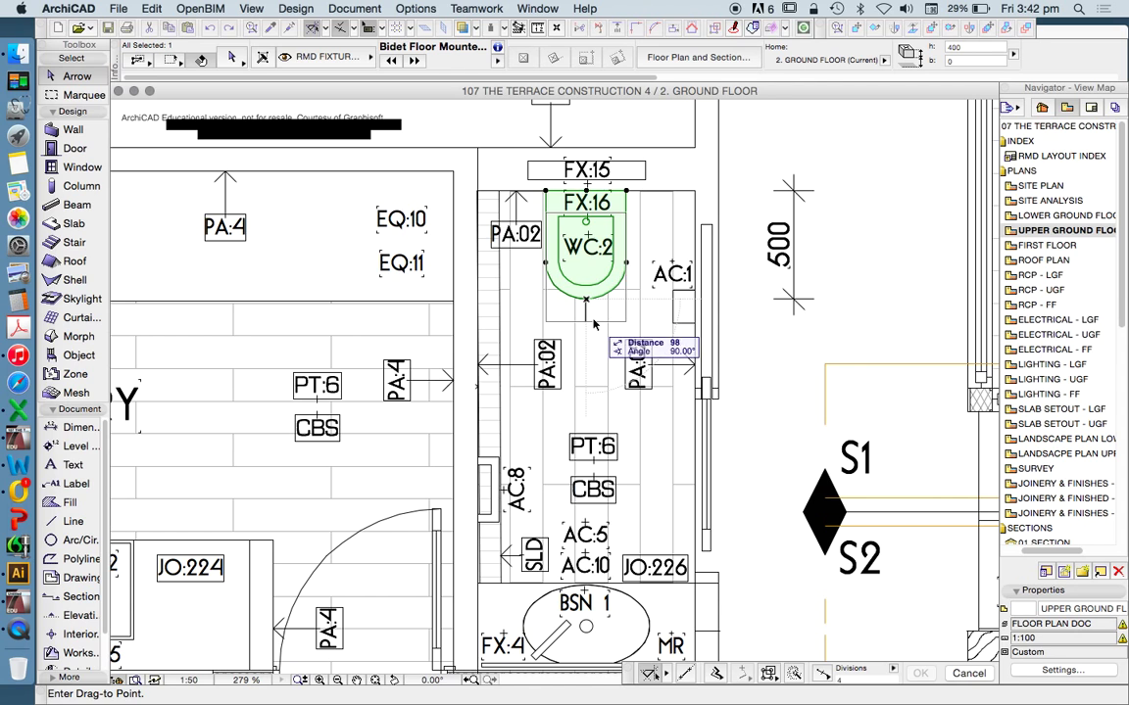
pyautogui.click(587, 319)
pyautogui.hotkey('ctrl', 'z')
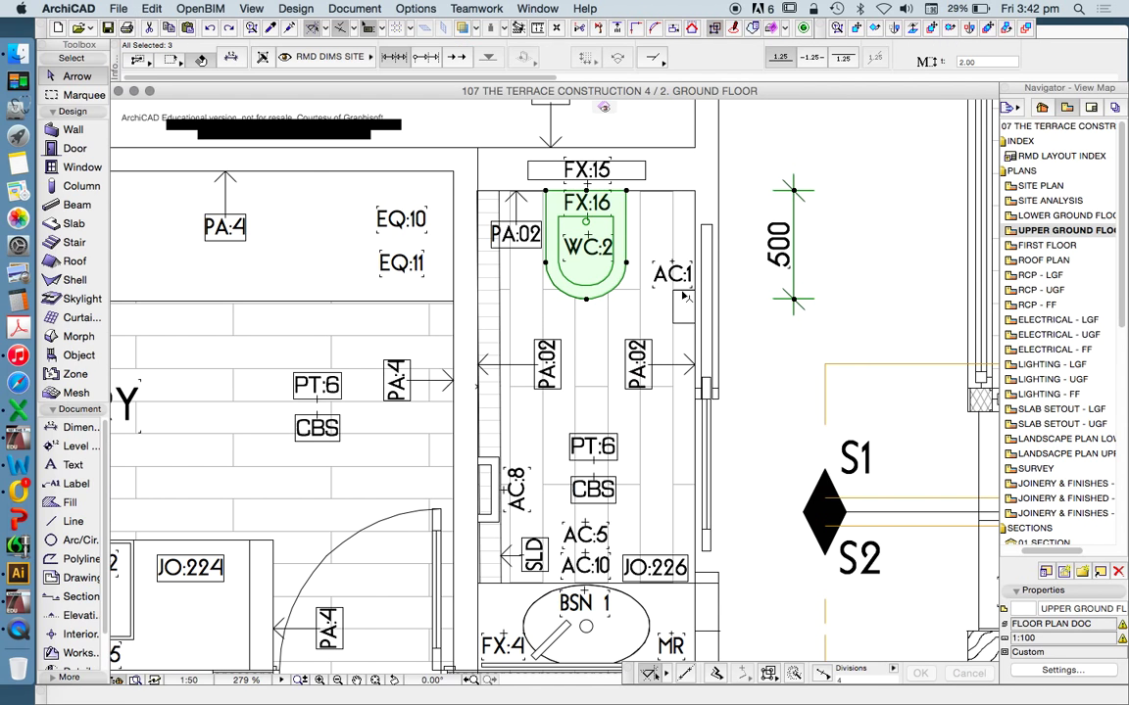
pyautogui.press('Escape')
pyautogui.click(796, 190)
# Delete the vertical 500 dimension and place a 399 one from the wall corner to the WC
pyautogui.press('Delete')
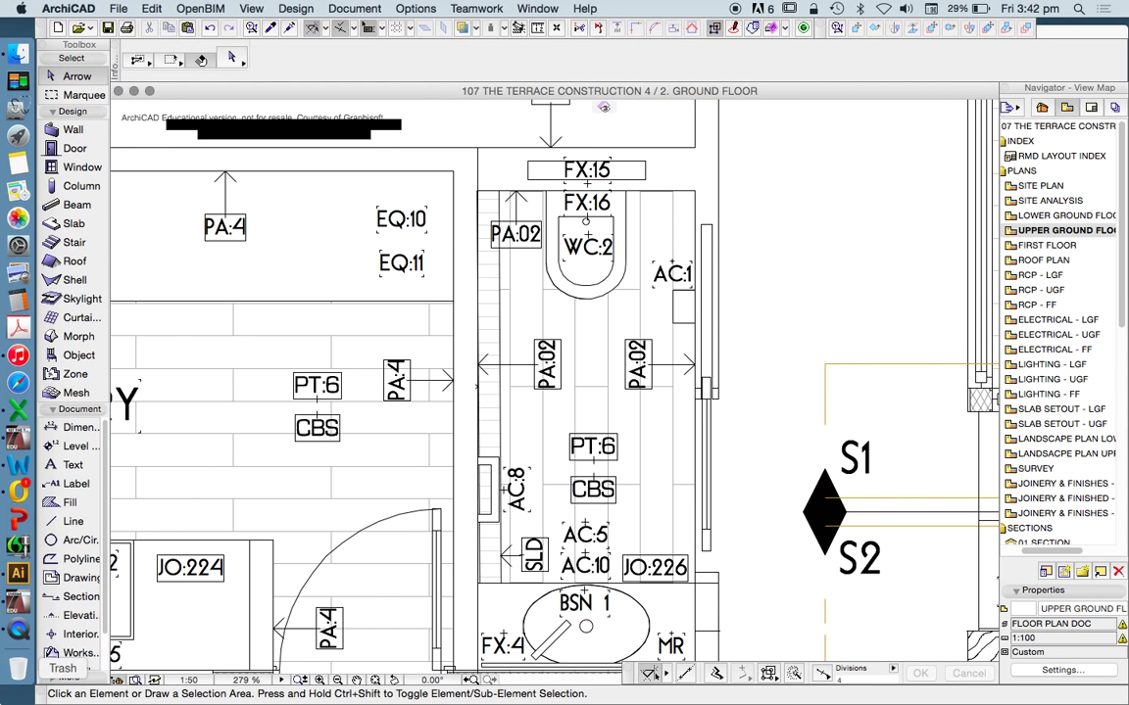
pyautogui.click(71, 428)
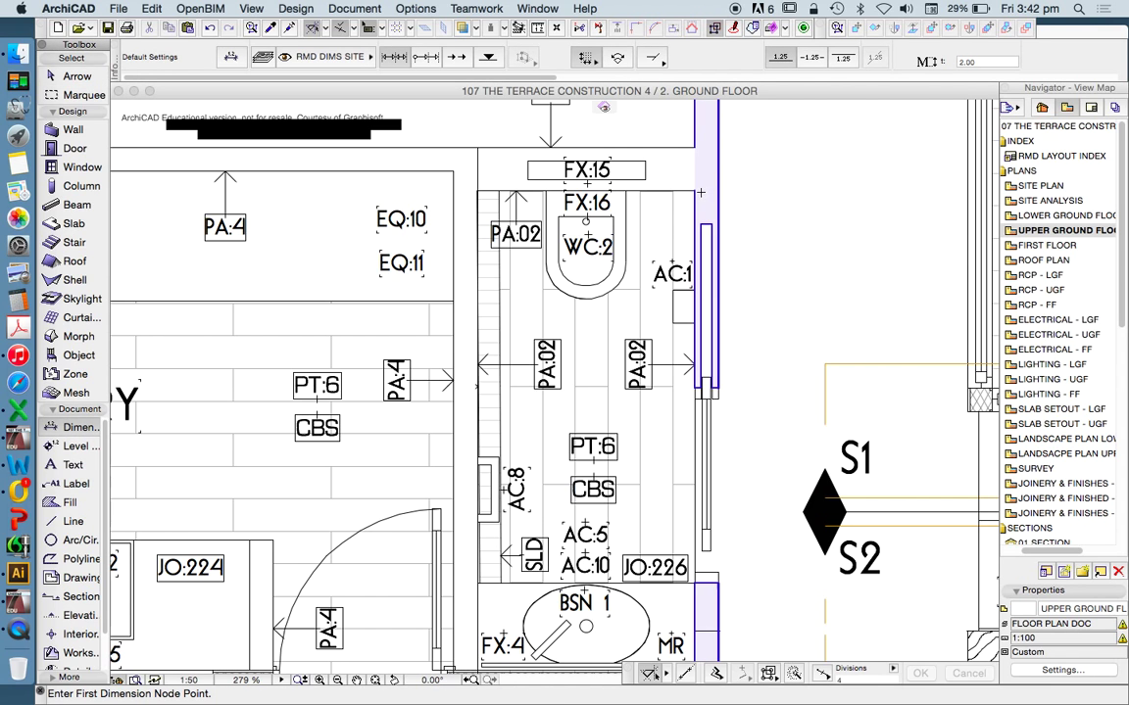
pyautogui.click(695, 190)
pyautogui.click(589, 278)
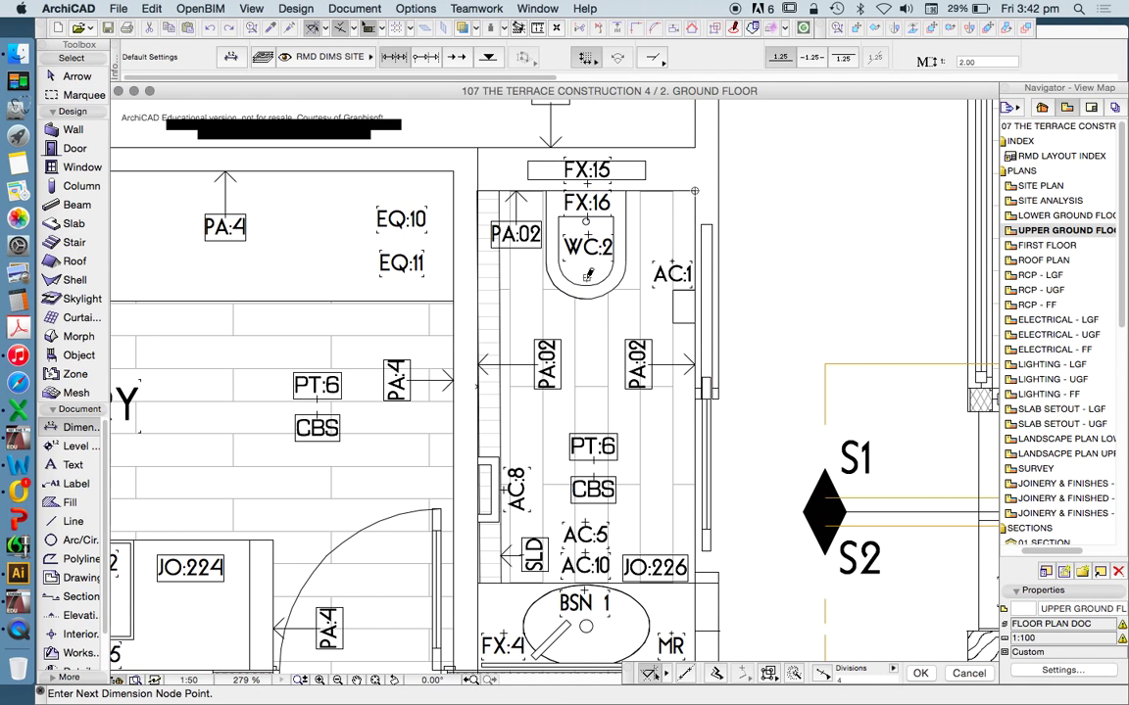
pyautogui.doubleClick(745, 263)
pyautogui.click(754, 251)
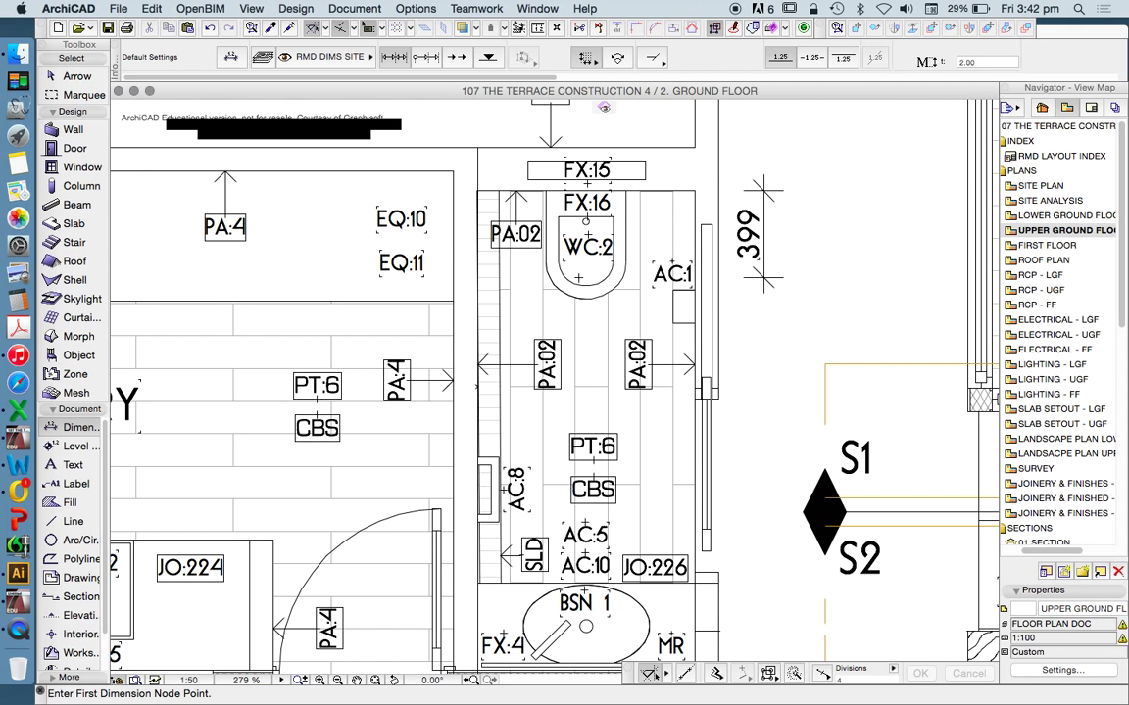
pyautogui.press('Escape')
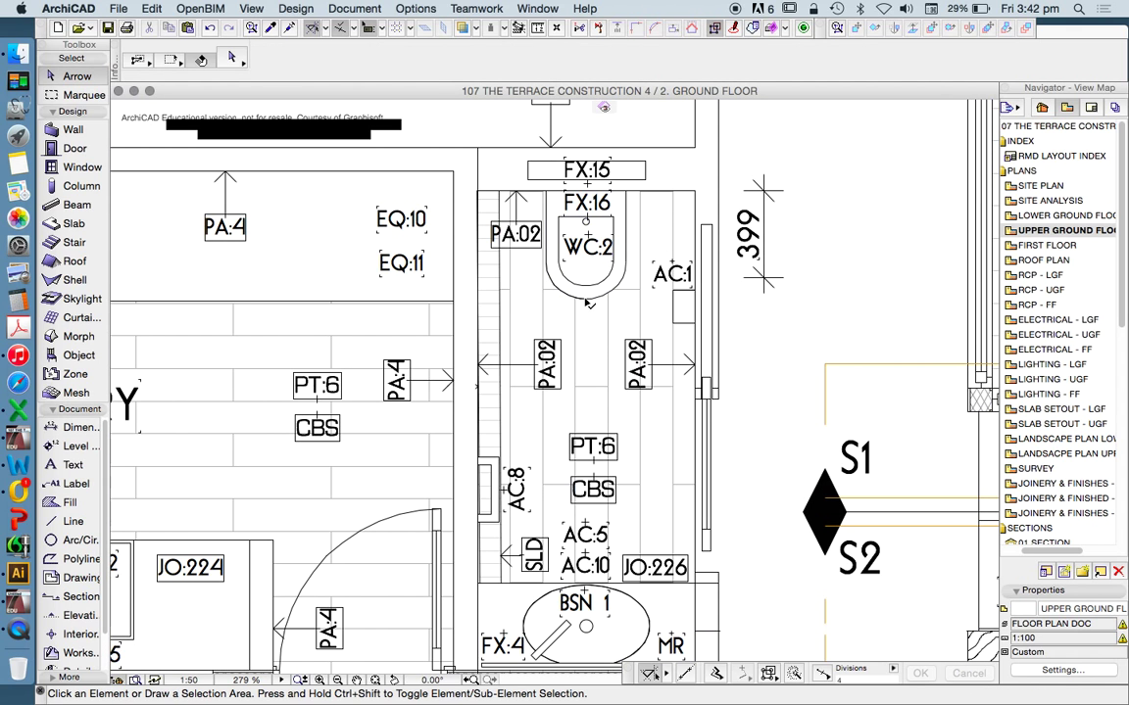
# Check the bidet and the new 399 dimension by selecting each in turn
pyautogui.click(589, 304)
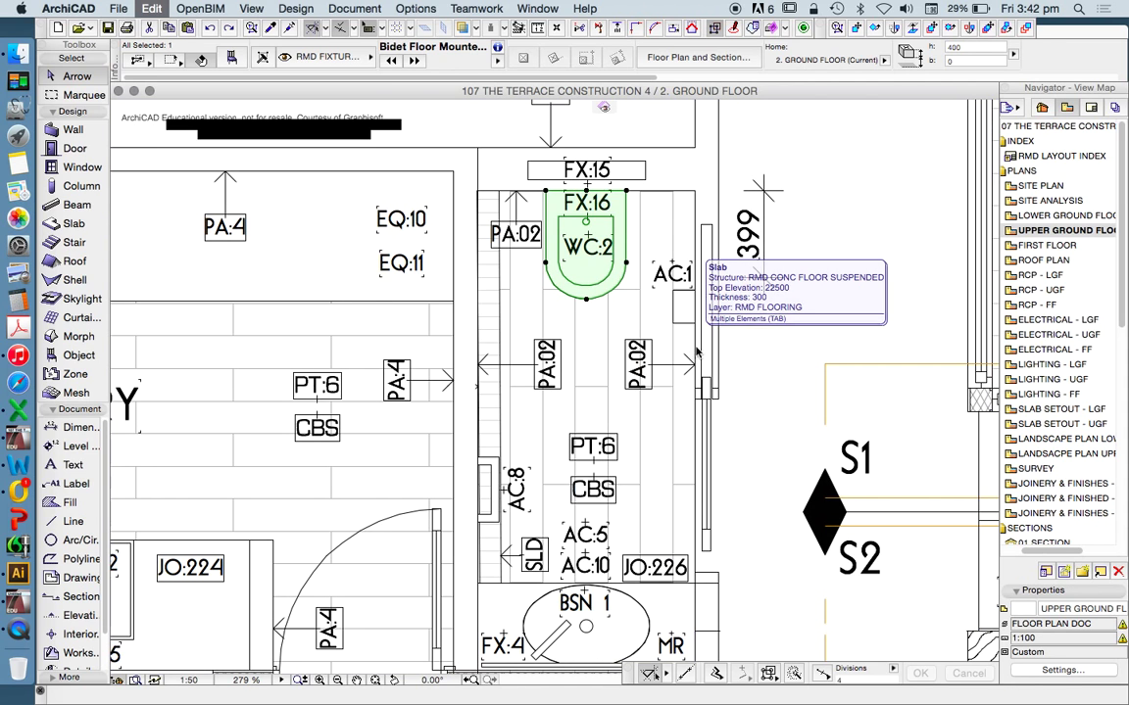
pyautogui.click(749, 287)
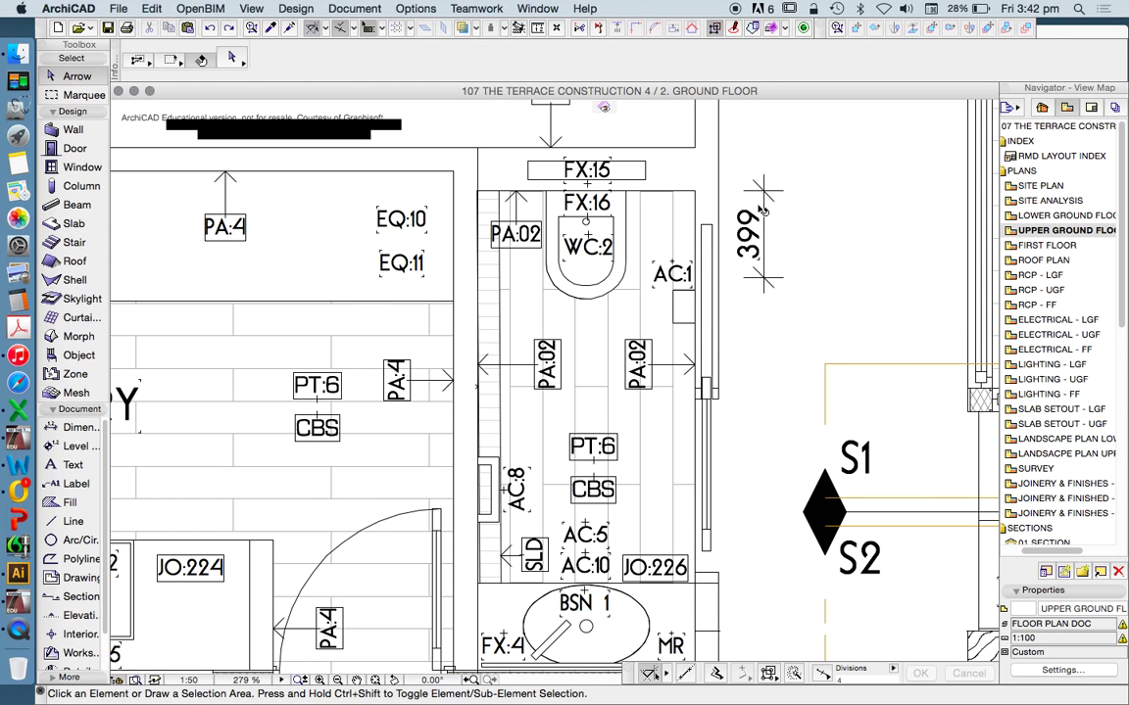
pyautogui.click(762, 210)
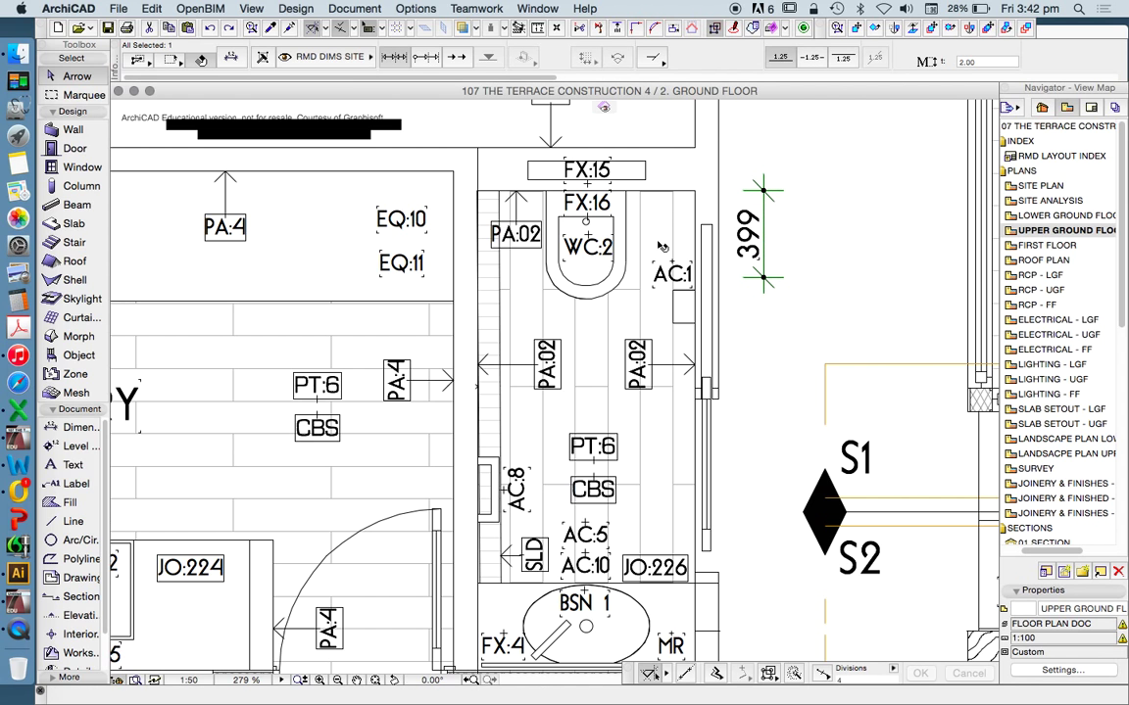
pyautogui.press('Escape')
pyautogui.scroll(-3, 659, 225)
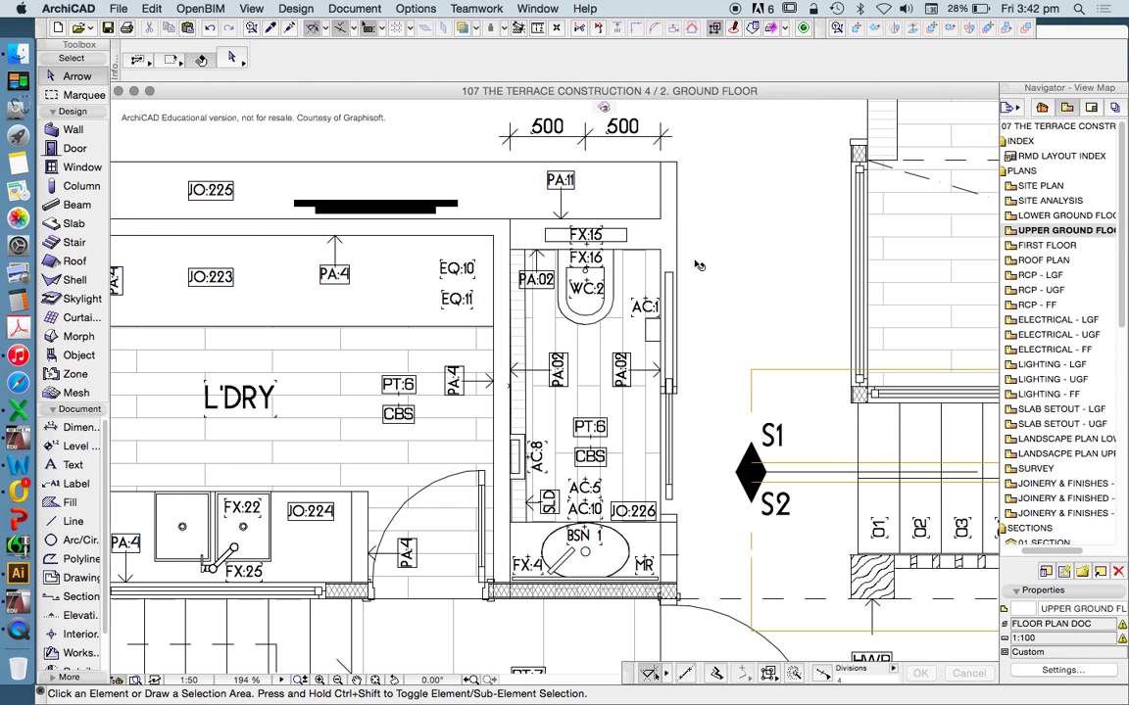
# Open the UPPER GROUND FLOOR view at 1:100 from the Navigator
pyautogui.scroll(2, 603, 205)
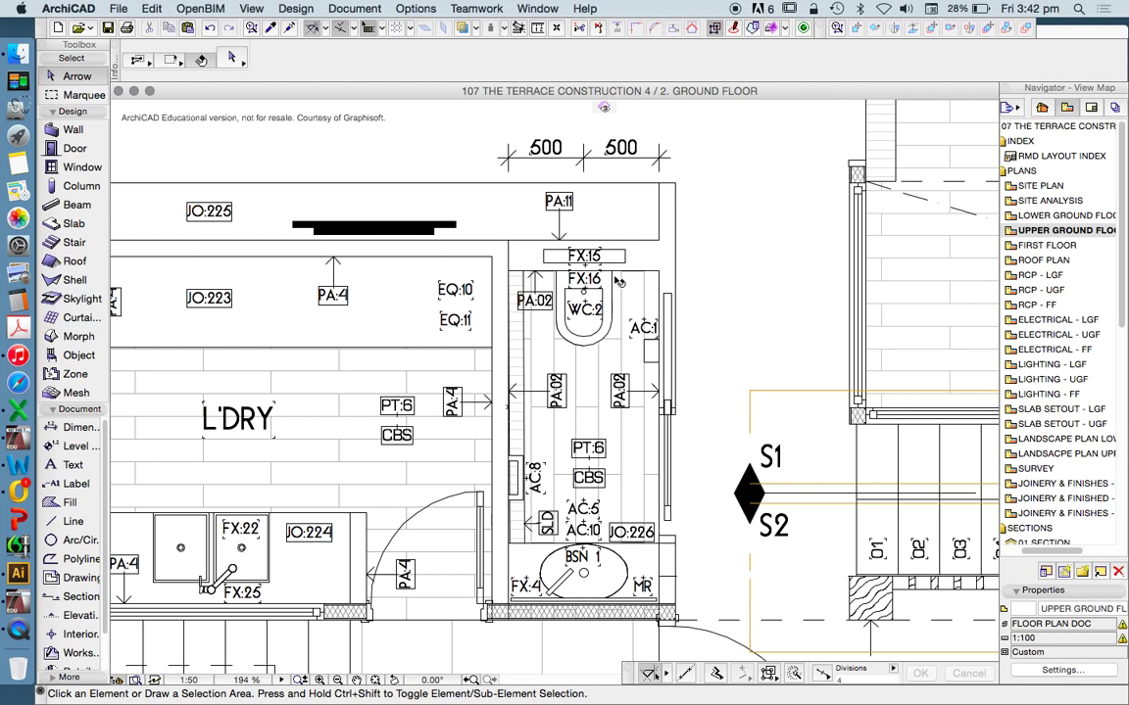
pyautogui.scroll(-3, 623, 251)
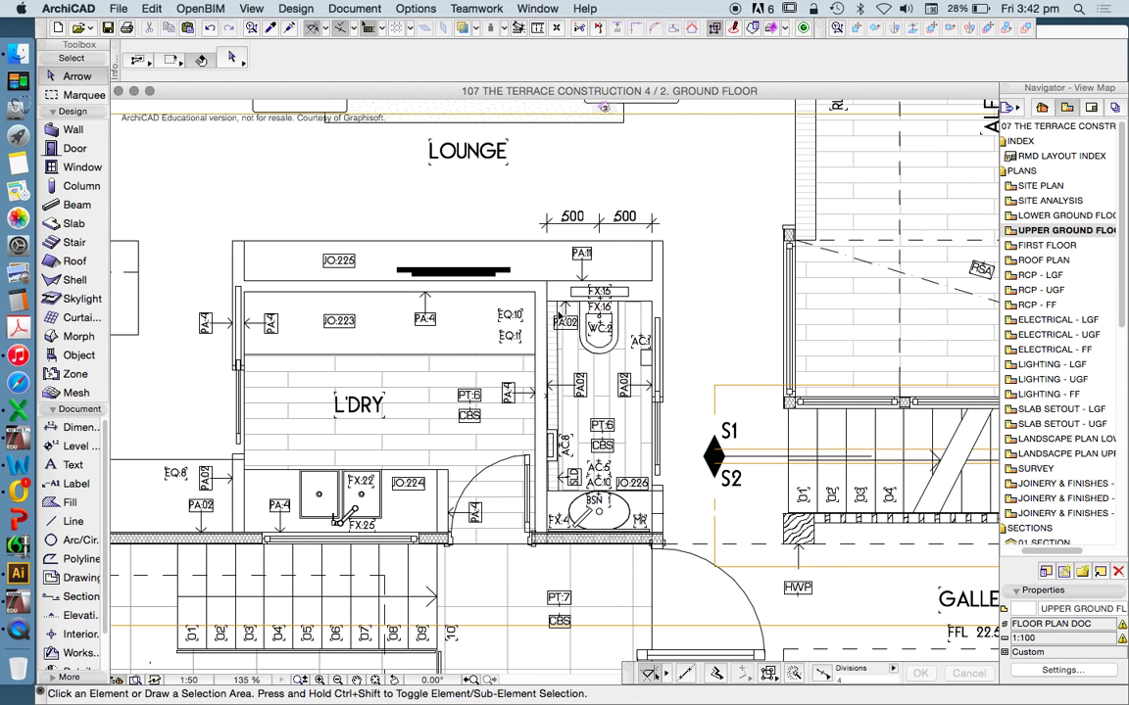
pyautogui.scroll(3, 616, 258)
pyautogui.scroll(3, 616, 258)
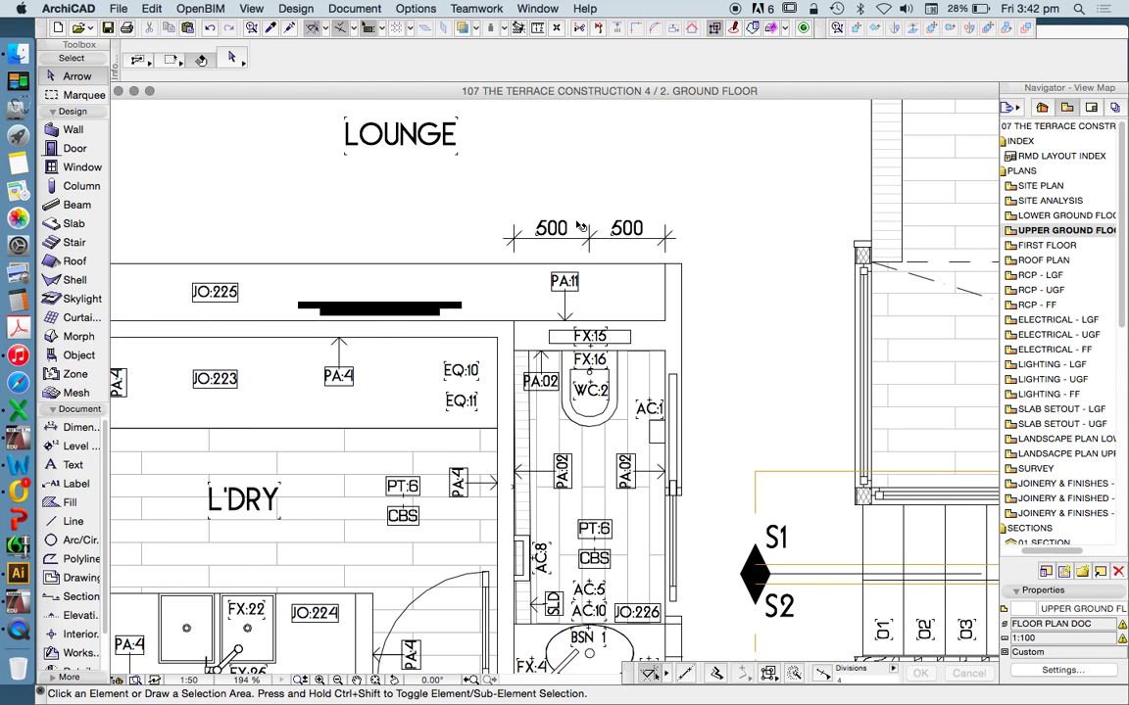
pyautogui.doubleClick(1070, 231)
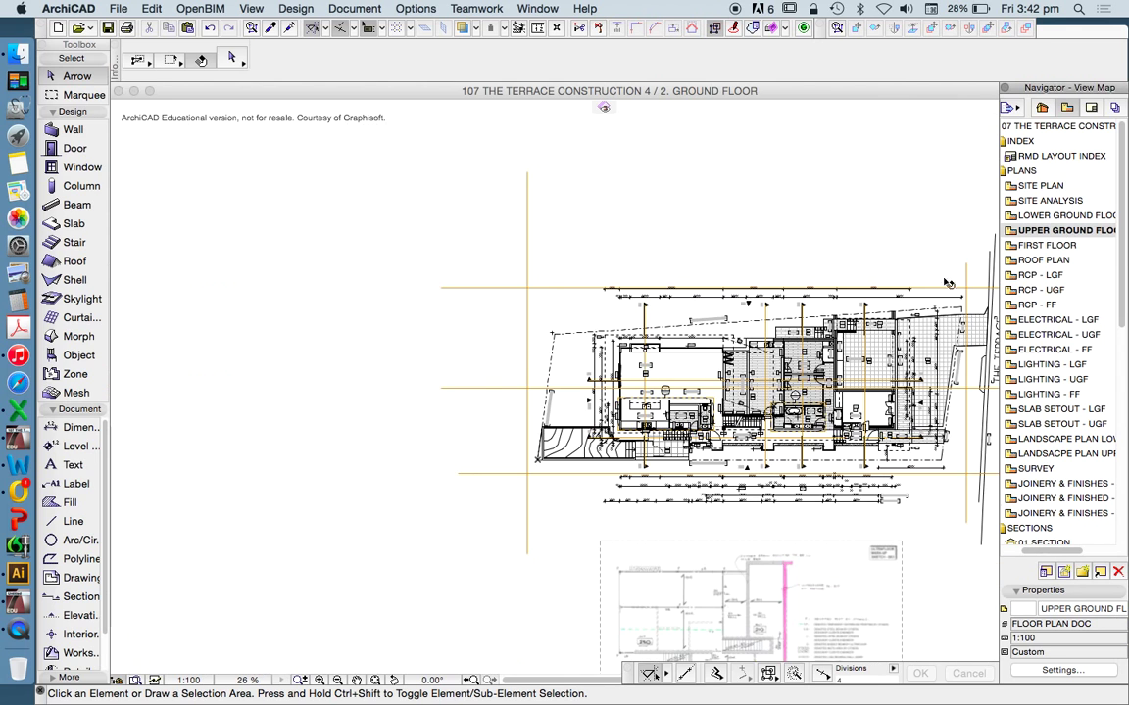
pyautogui.scroll(5, 720, 417)
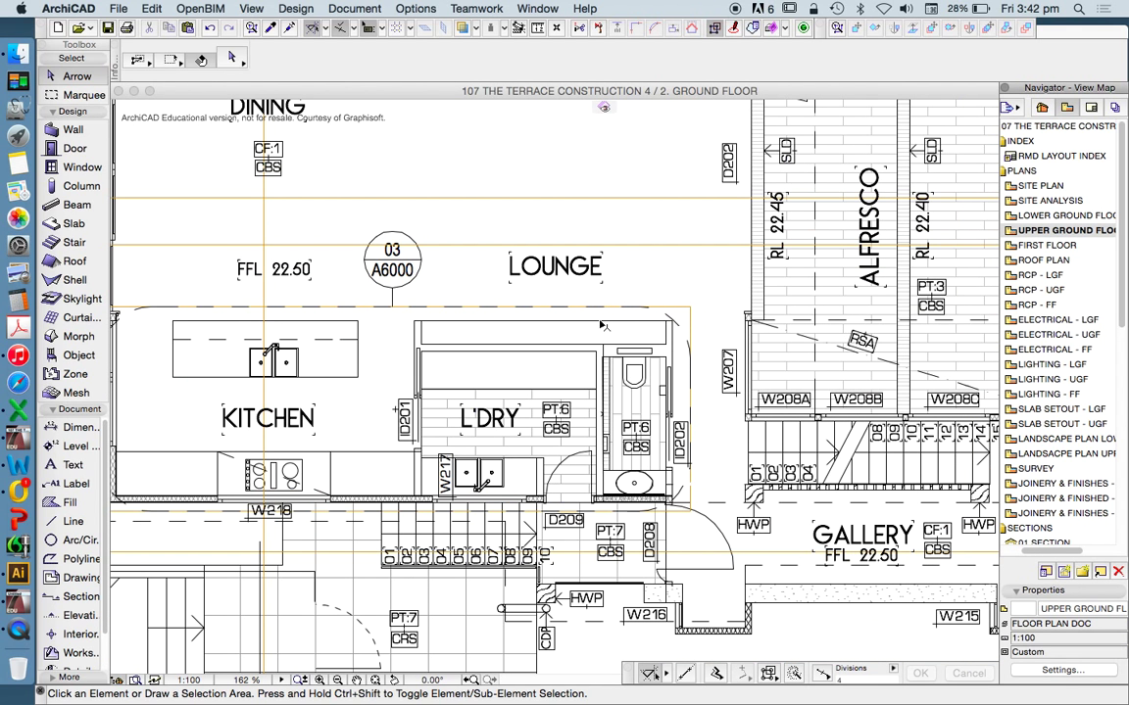
pyautogui.scroll(1, 627, 350)
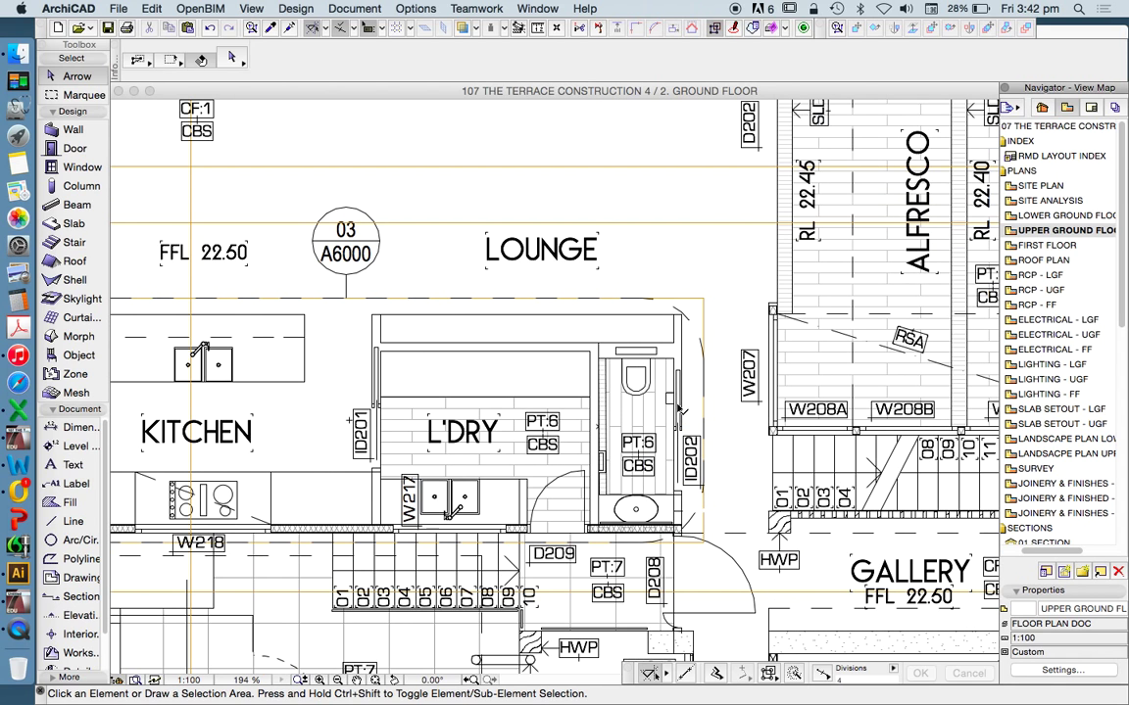
# Turn on RMD DIMS DETAIL in Layer Settings, then reopen the dialog to confirm it
pyautogui.press('super+l')
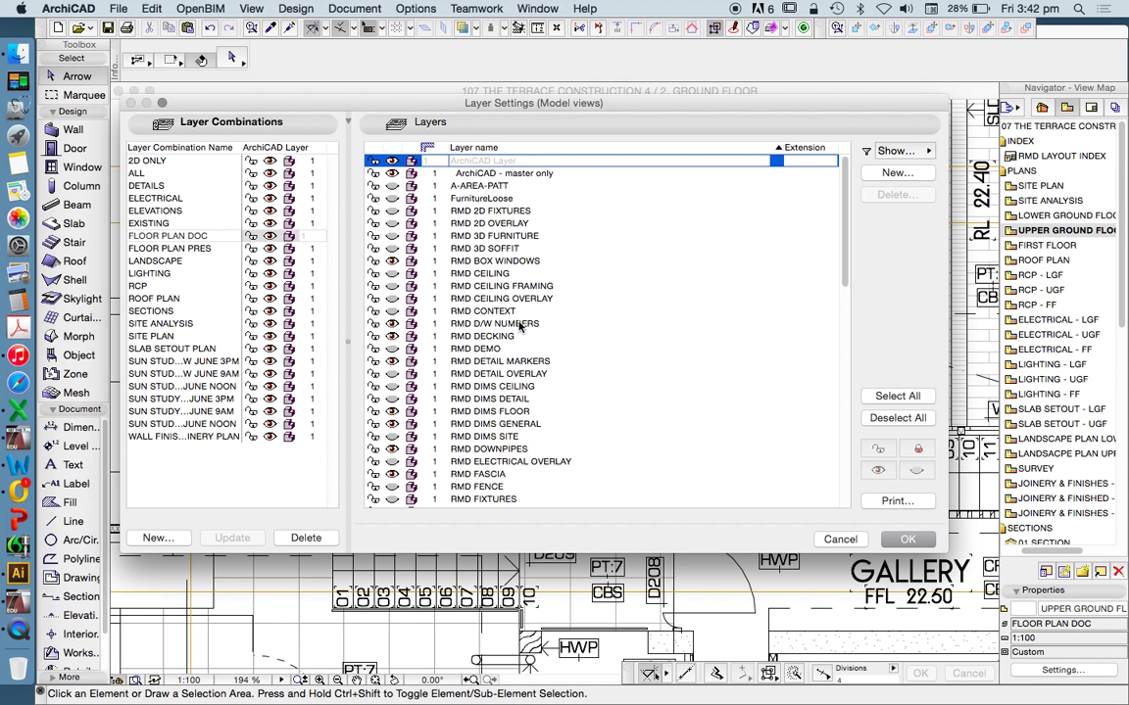
pyautogui.scroll(-2, 523, 348)
pyautogui.click(392, 328)
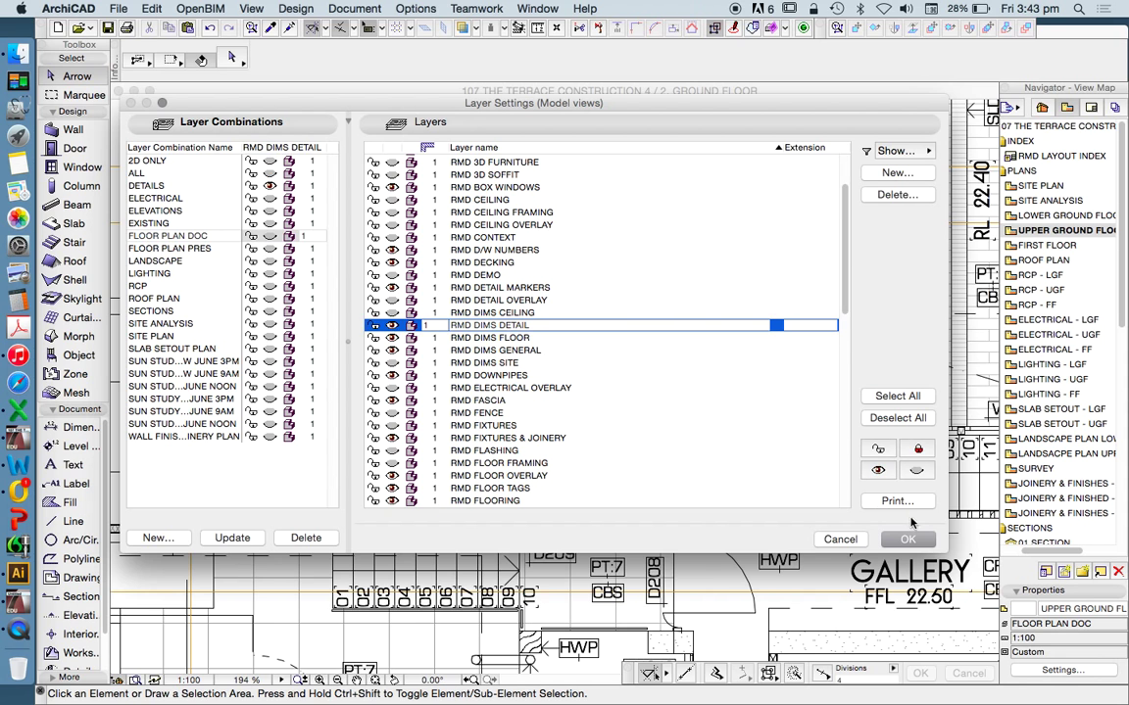
pyautogui.press('Return')
pyautogui.scroll(-4, 542, 344)
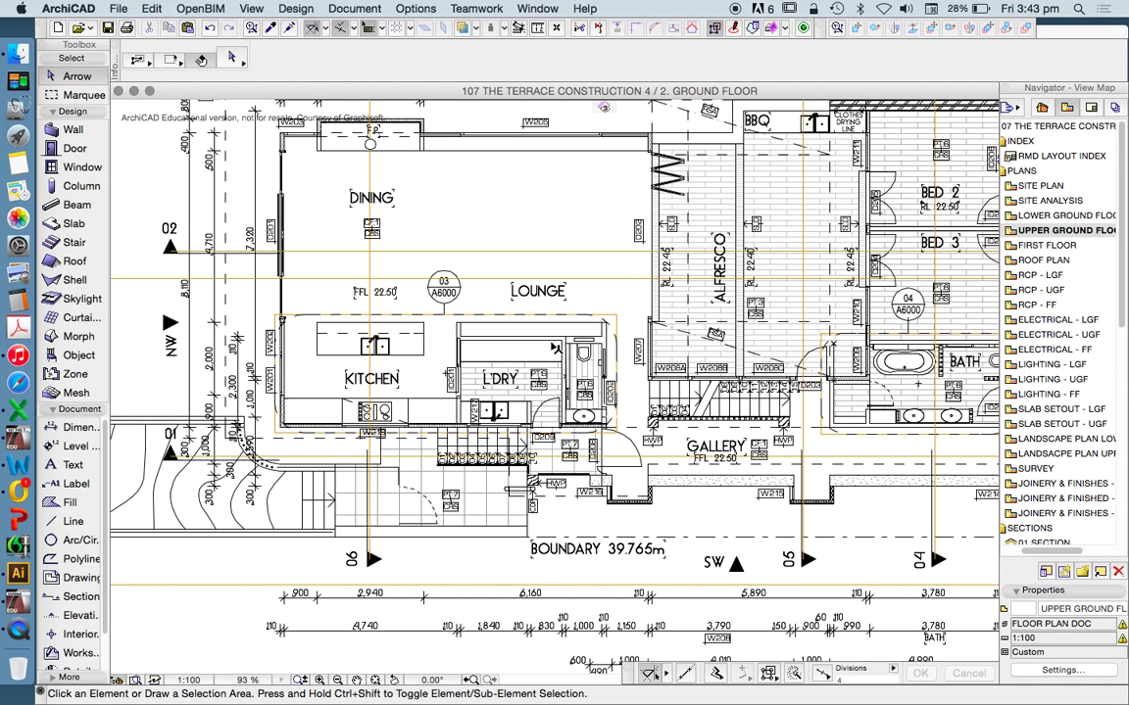
pyautogui.scroll(5, 539, 343)
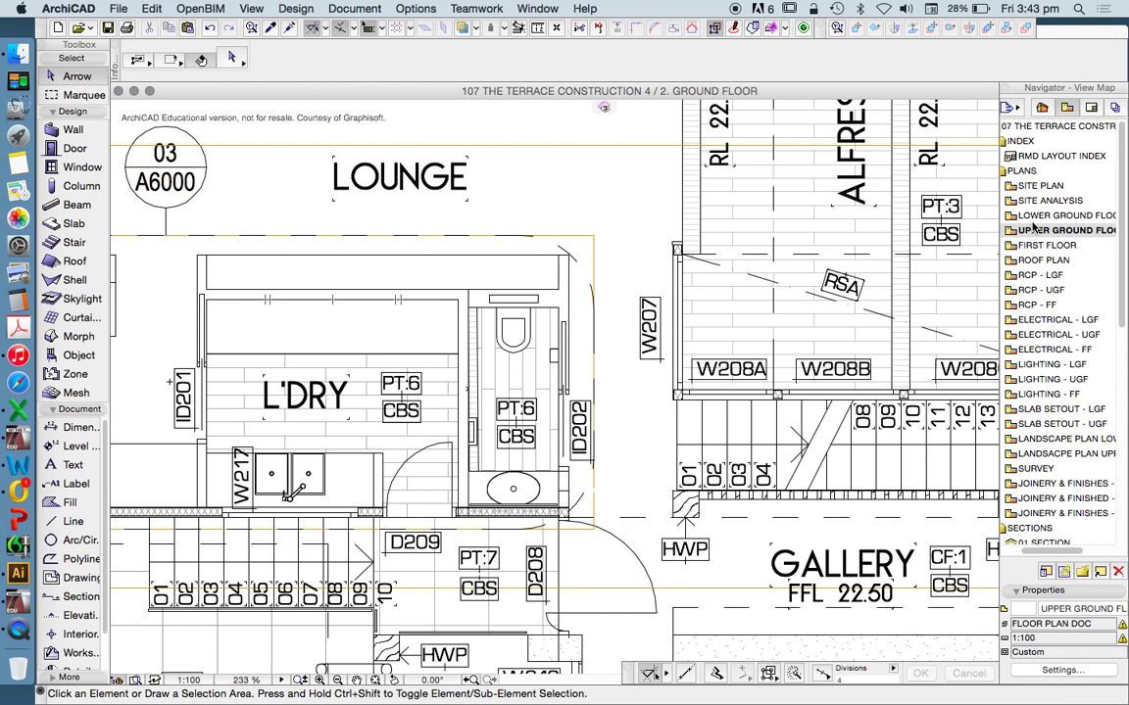
pyautogui.press('super+l')
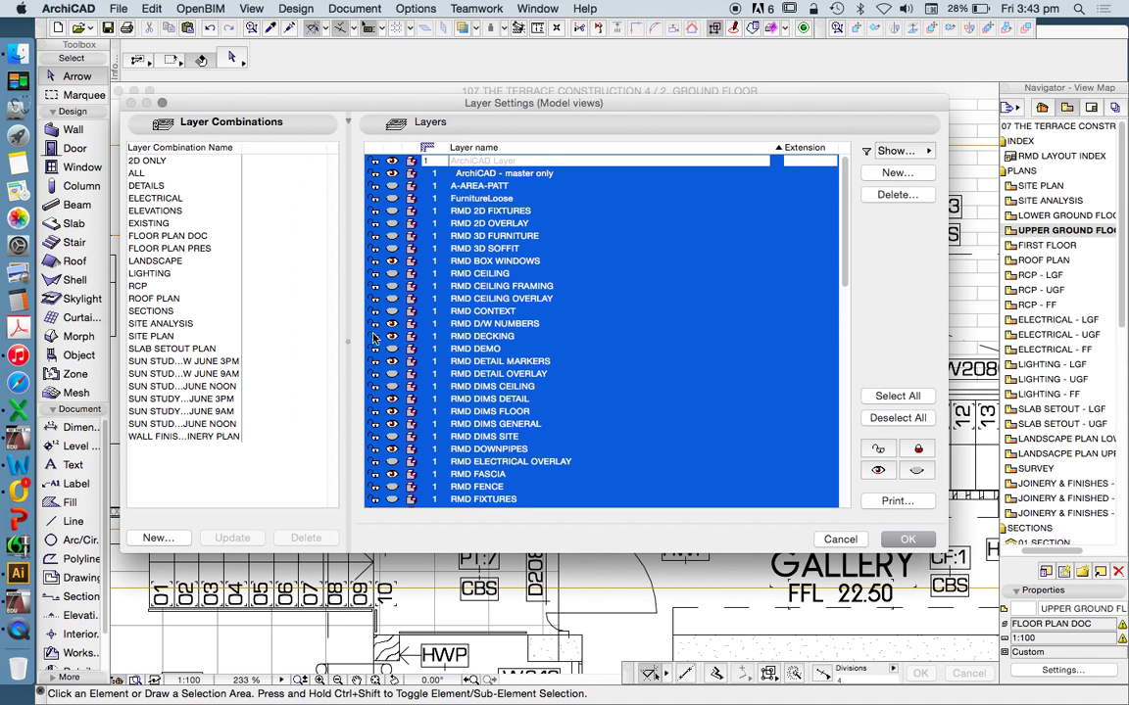
pyautogui.press('Return')
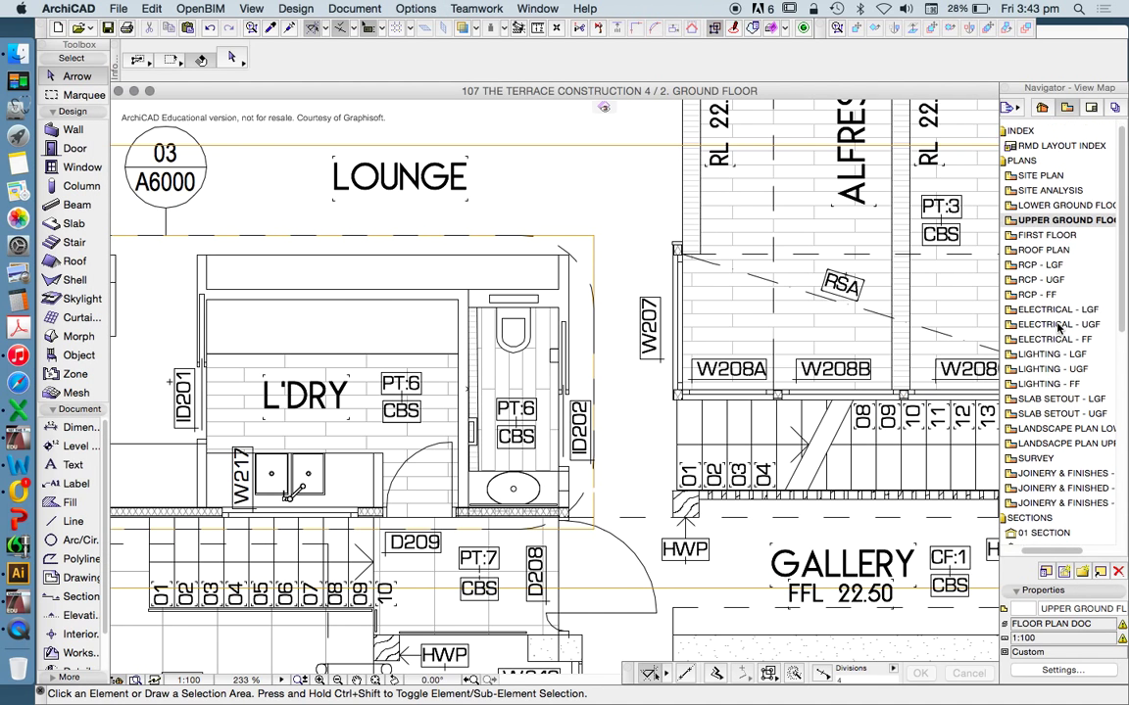
pyautogui.scroll(-2, 1009, 245)
pyautogui.scroll(-5, 1022, 257)
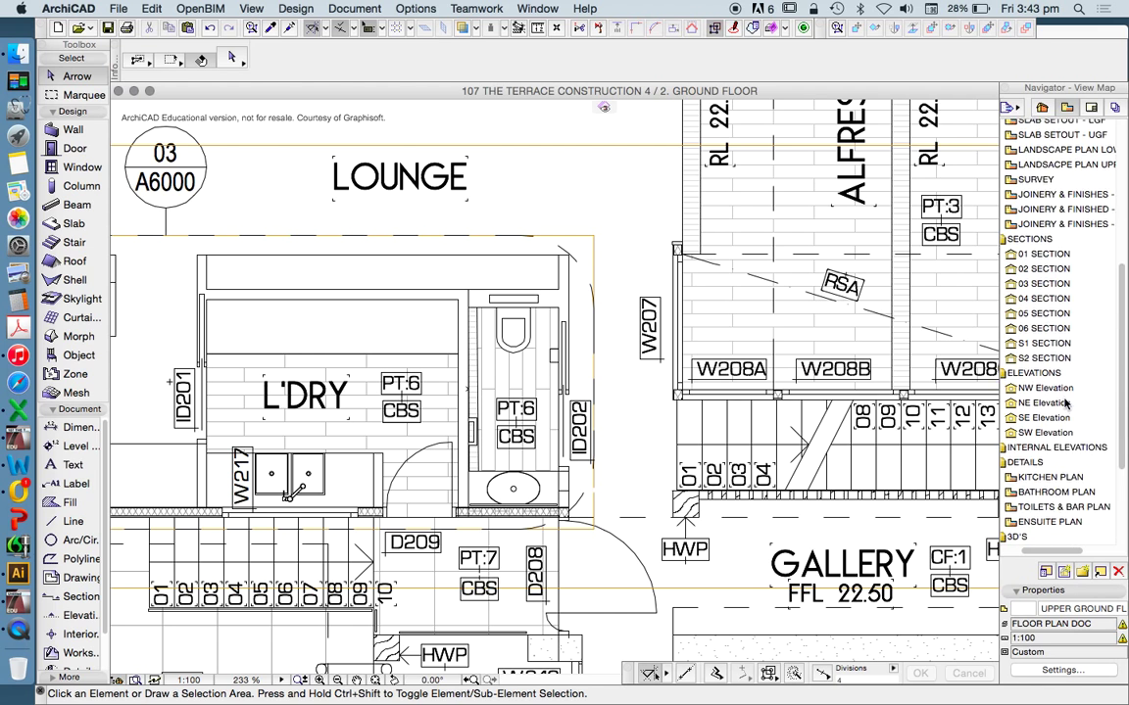
# In the KITCHEN PLAN view, move the 500/500 dimension onto the RMD DIMS DETAIL layer
pyautogui.scroll(-5, 1058, 359)
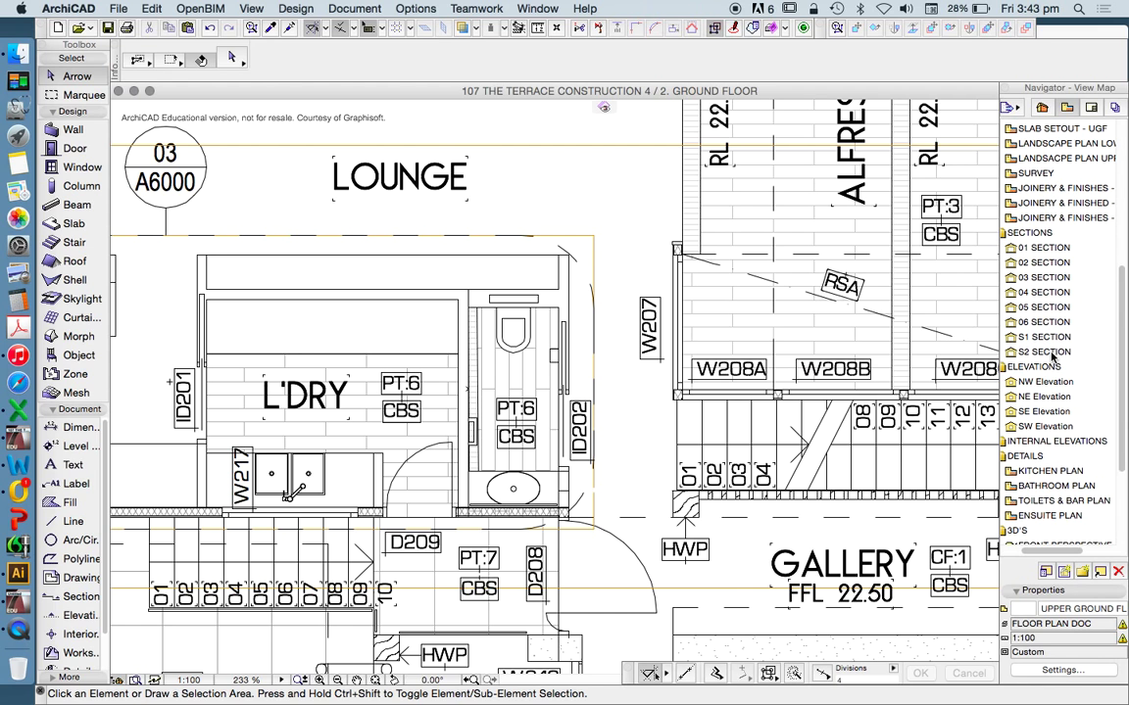
pyautogui.doubleClick(1050, 472)
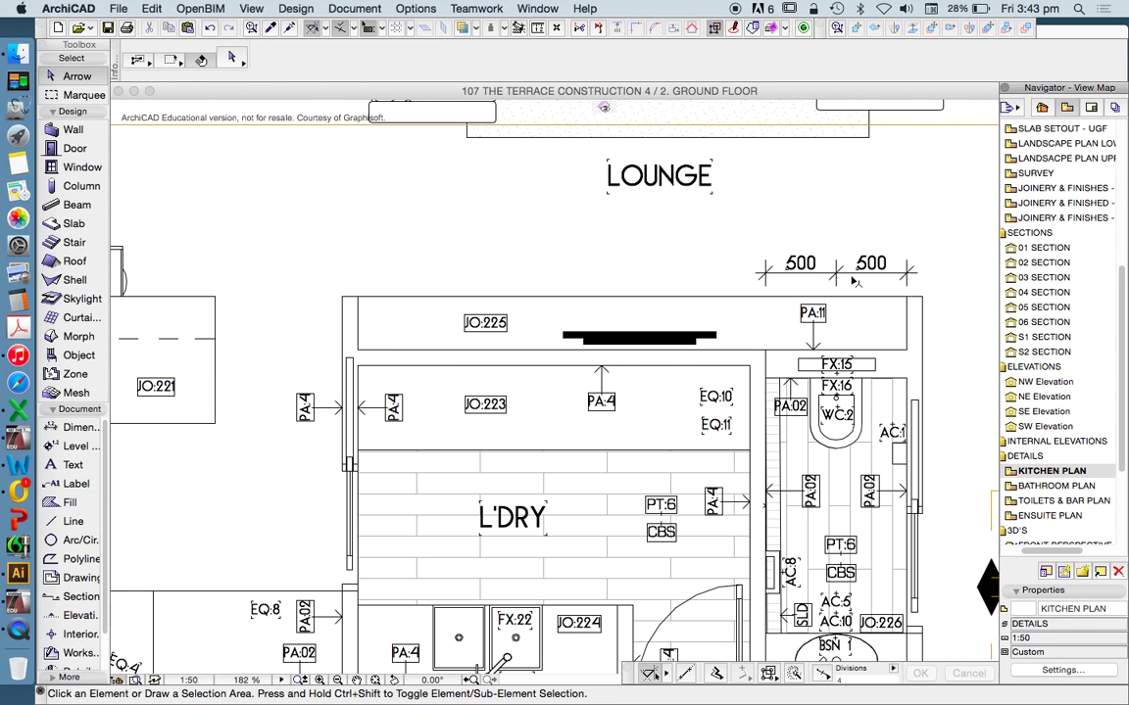
pyautogui.click(853, 281)
pyautogui.click(315, 56)
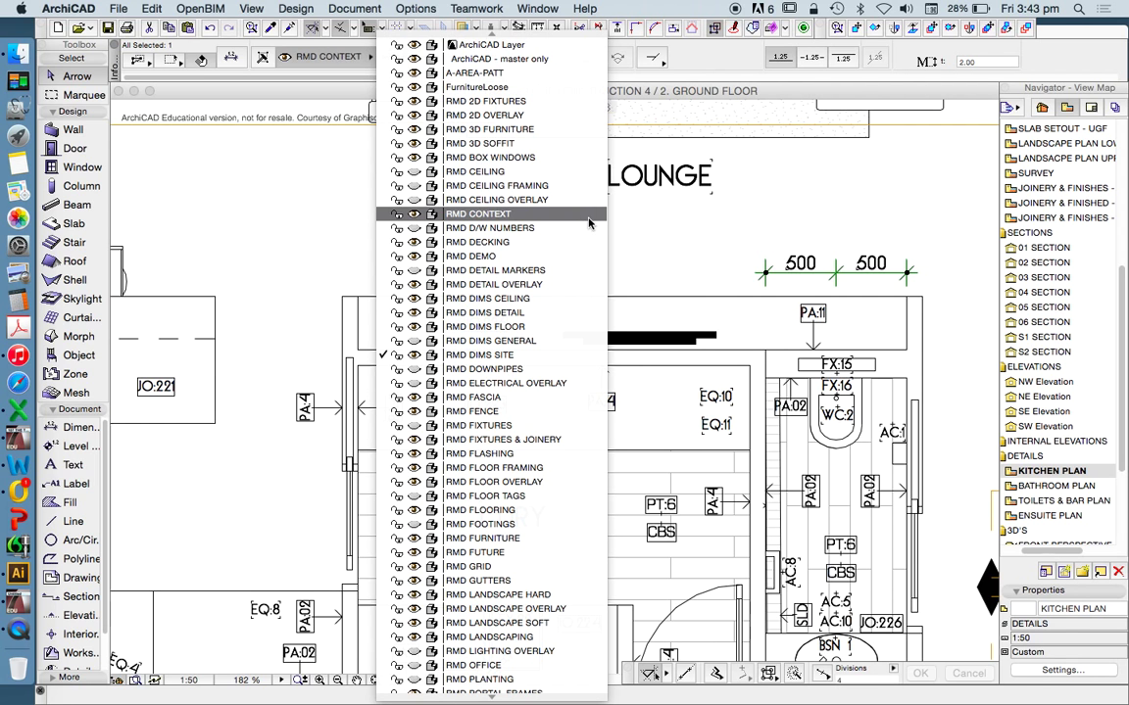
pyautogui.click(599, 313)
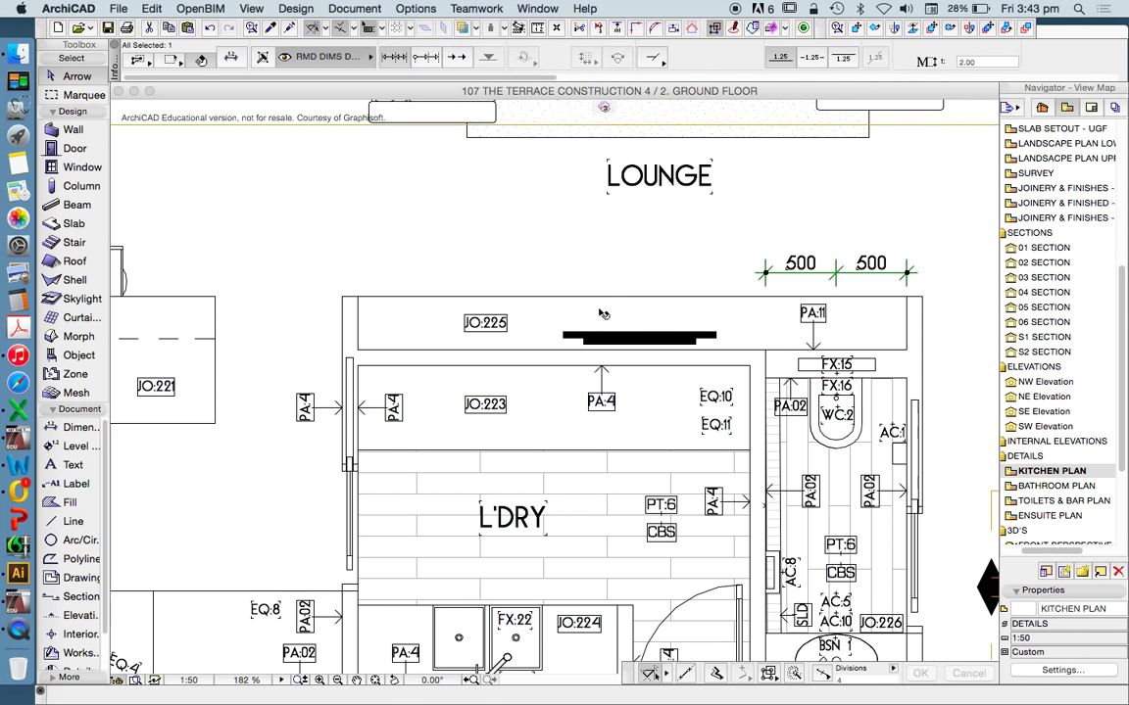
pyautogui.click(601, 314)
# Switch to the UPPER GROUND FLOOR plan and back to KITCHEN PLAN, then bring up Layer Settings
pyautogui.scroll(-5, 461, 333)
pyautogui.scroll(10, 1023, 222)
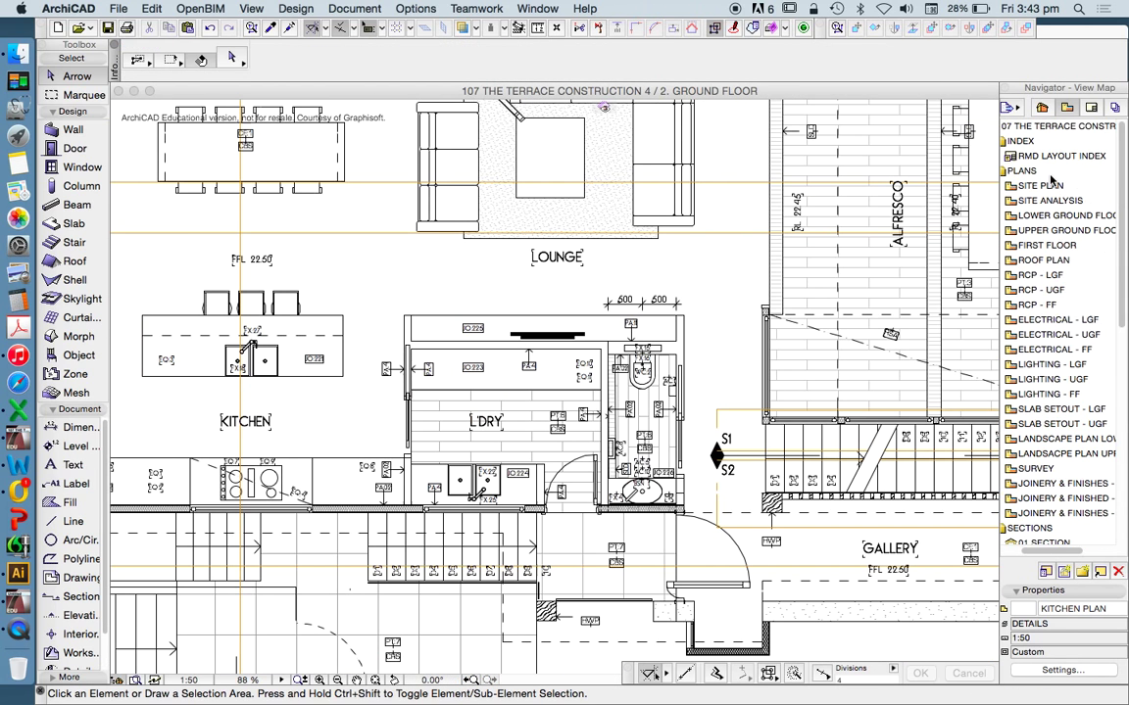
pyautogui.doubleClick(1029, 230)
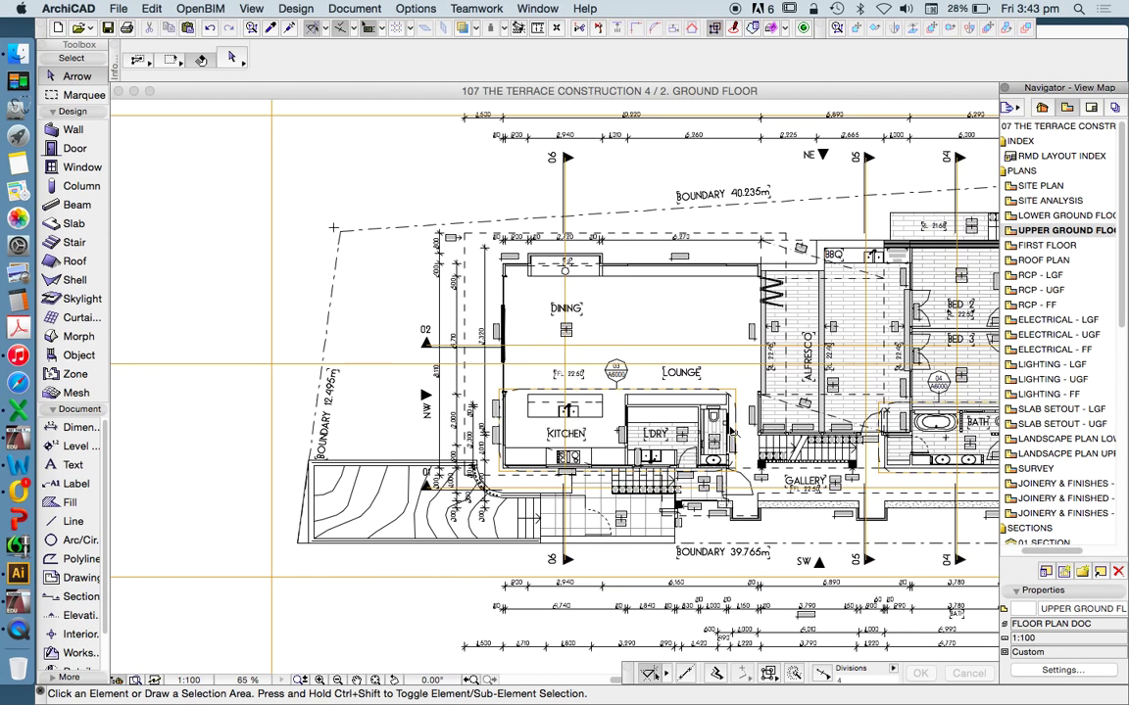
pyautogui.scroll(5, 729, 428)
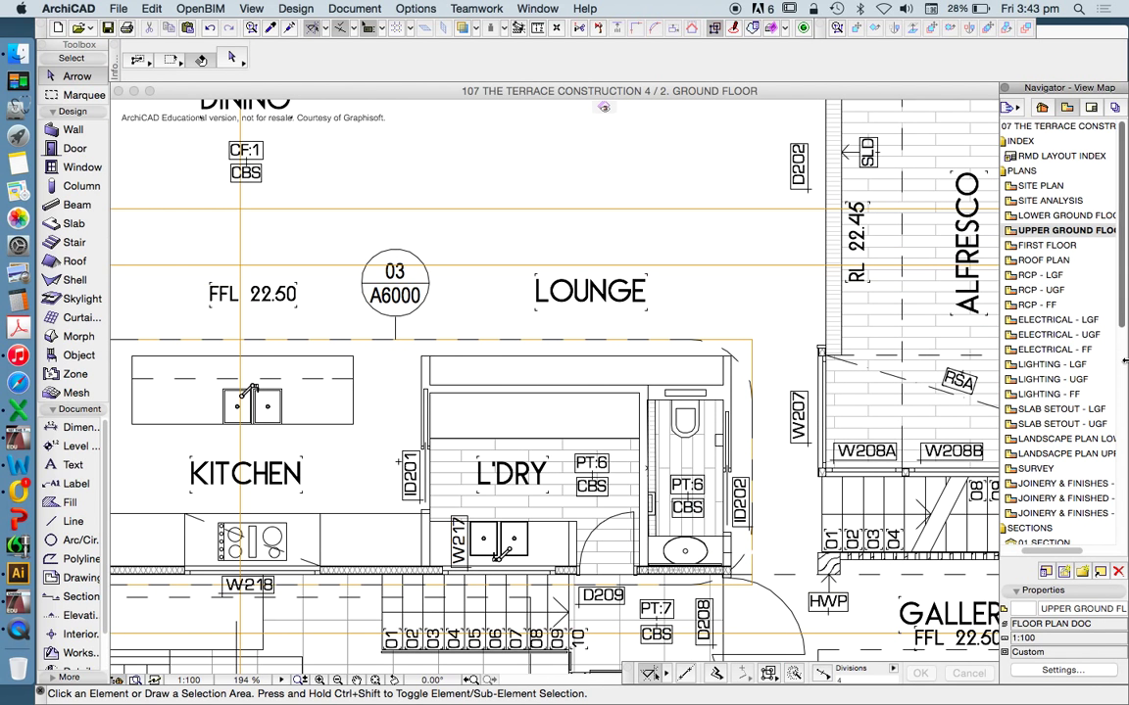
pyautogui.scroll(-3, 1077, 357)
pyautogui.scroll(-10, 1077, 356)
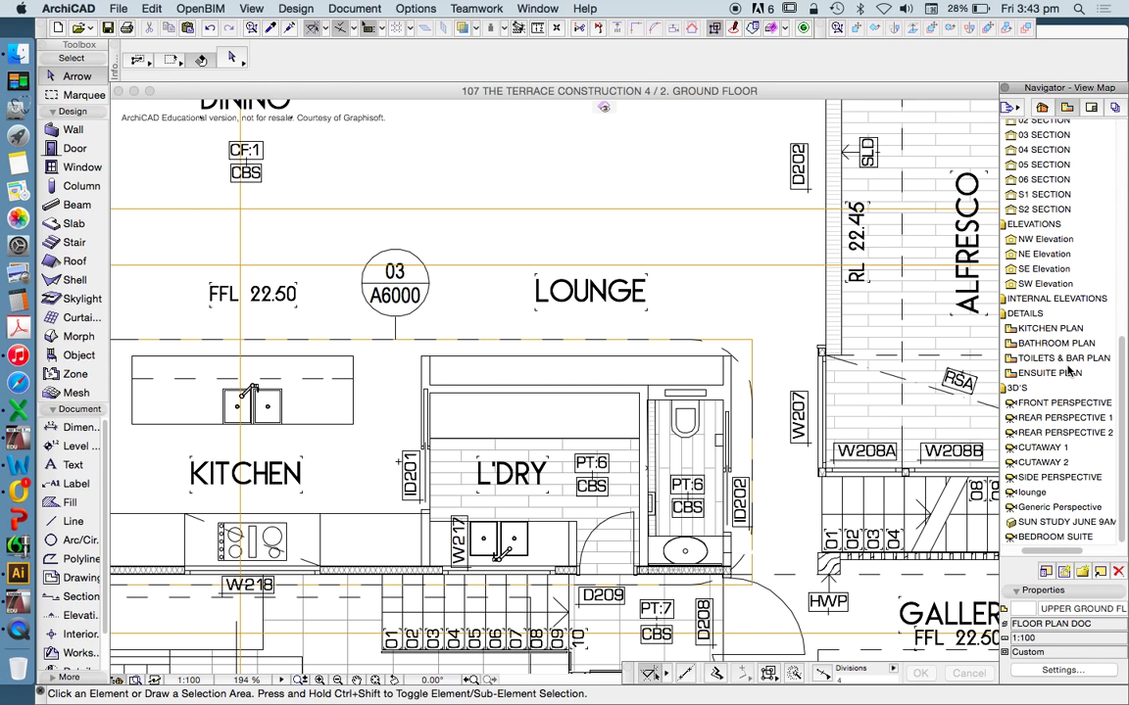
pyautogui.doubleClick(1053, 331)
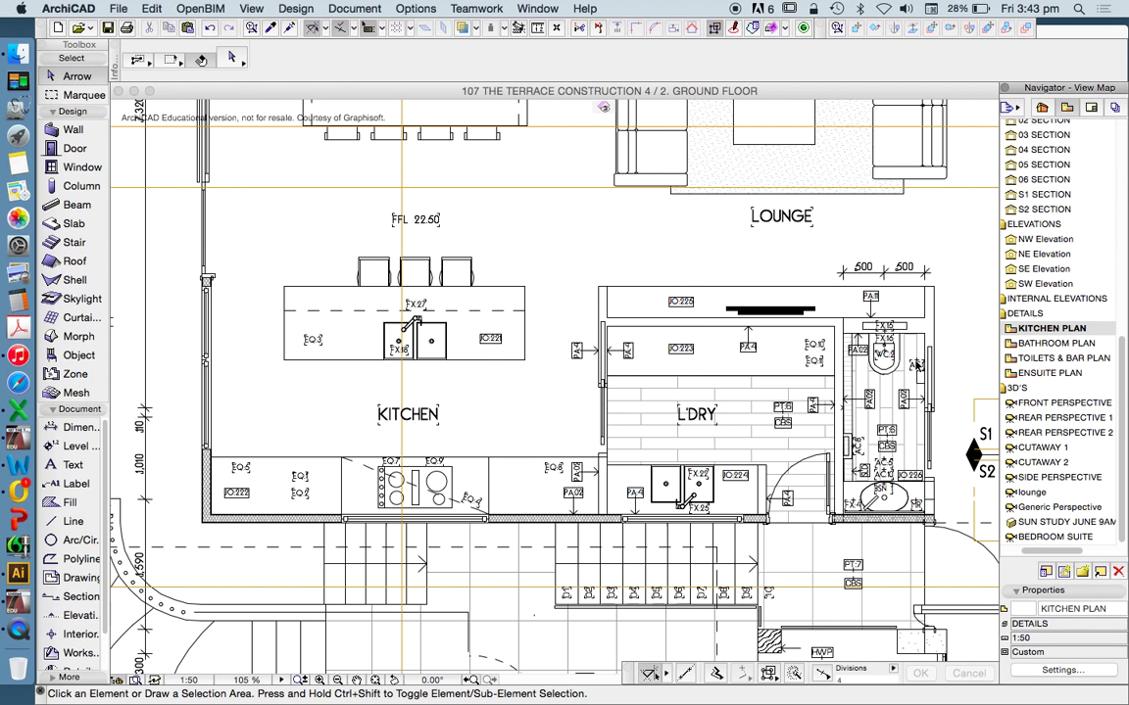
pyautogui.scroll(3, 767, 424)
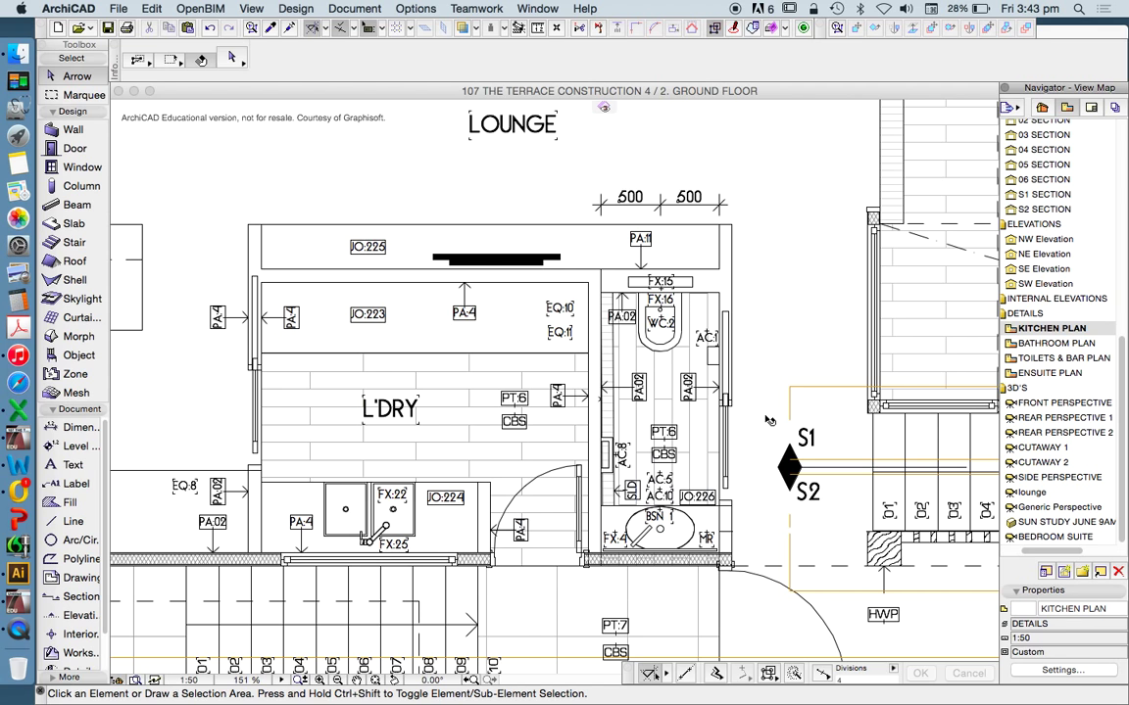
pyautogui.scroll(-5, 588, 382)
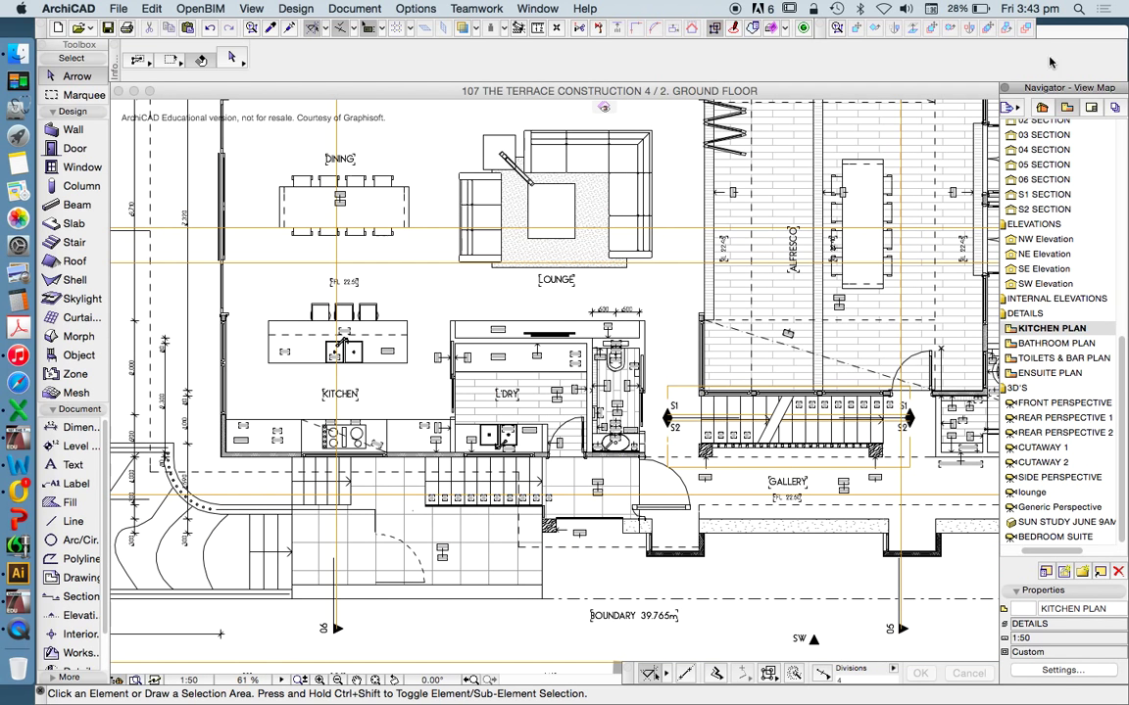
pyautogui.press('super+l')
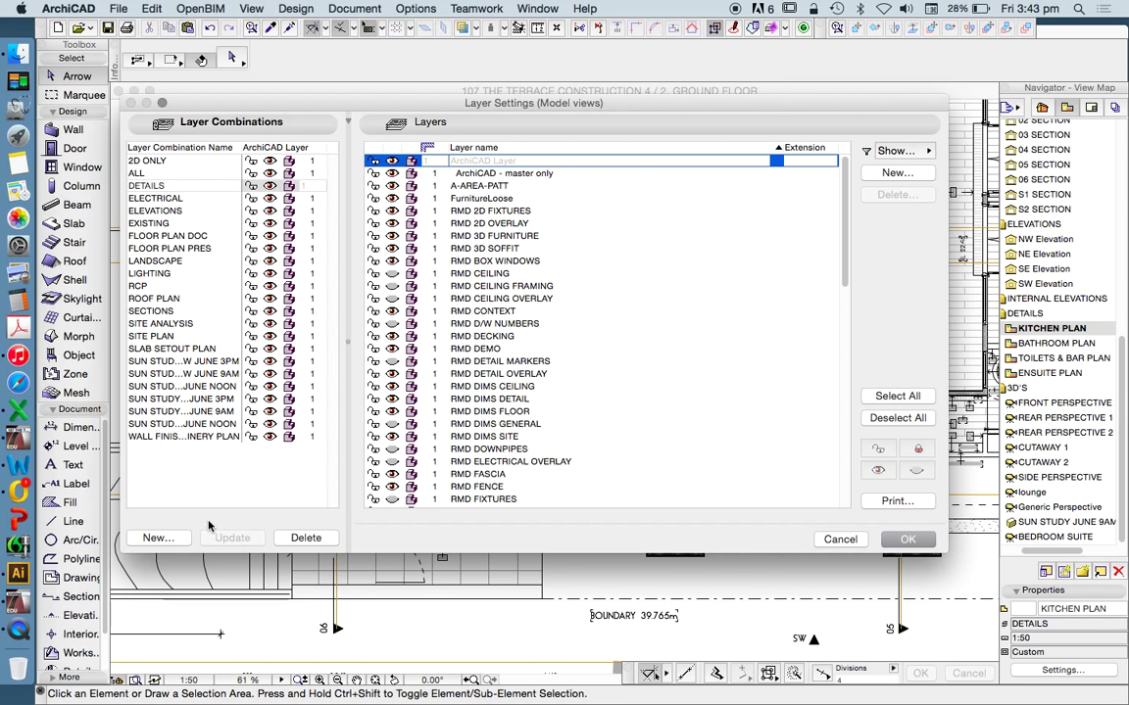
# Add a new layer combination called FURNITURE in Layer Settings
pyautogui.click(157, 538)
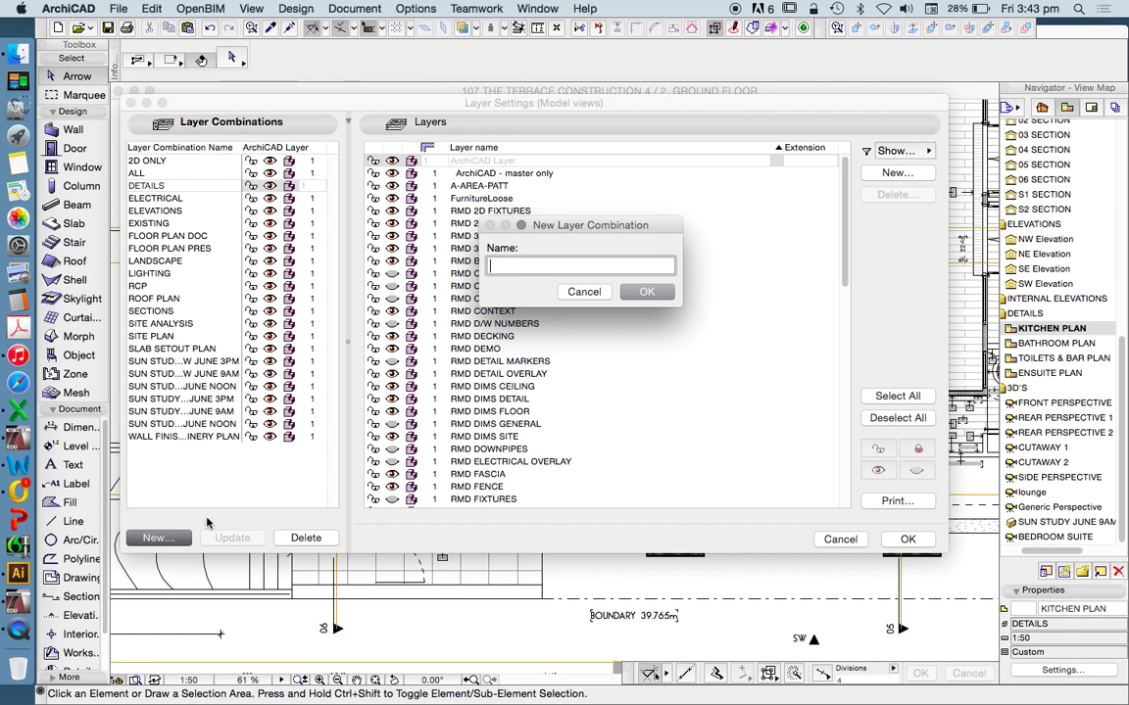
pyautogui.write('FURNITURE')
pyautogui.click(645, 291)
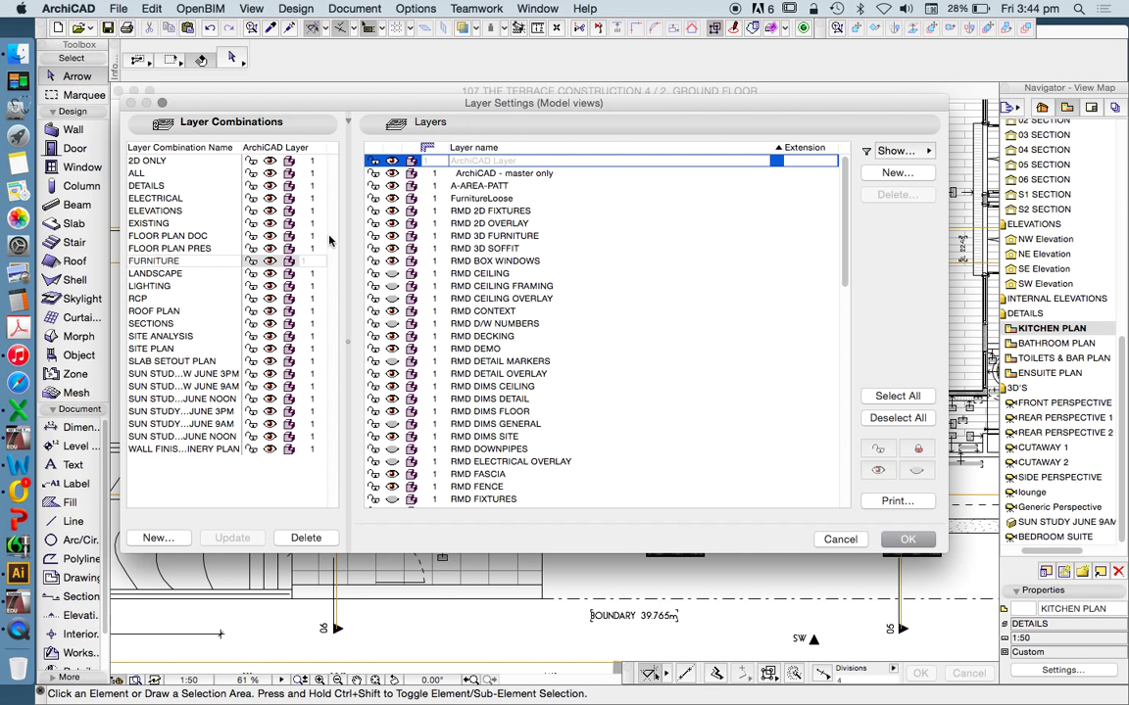
pyautogui.scroll(-1, 436, 272)
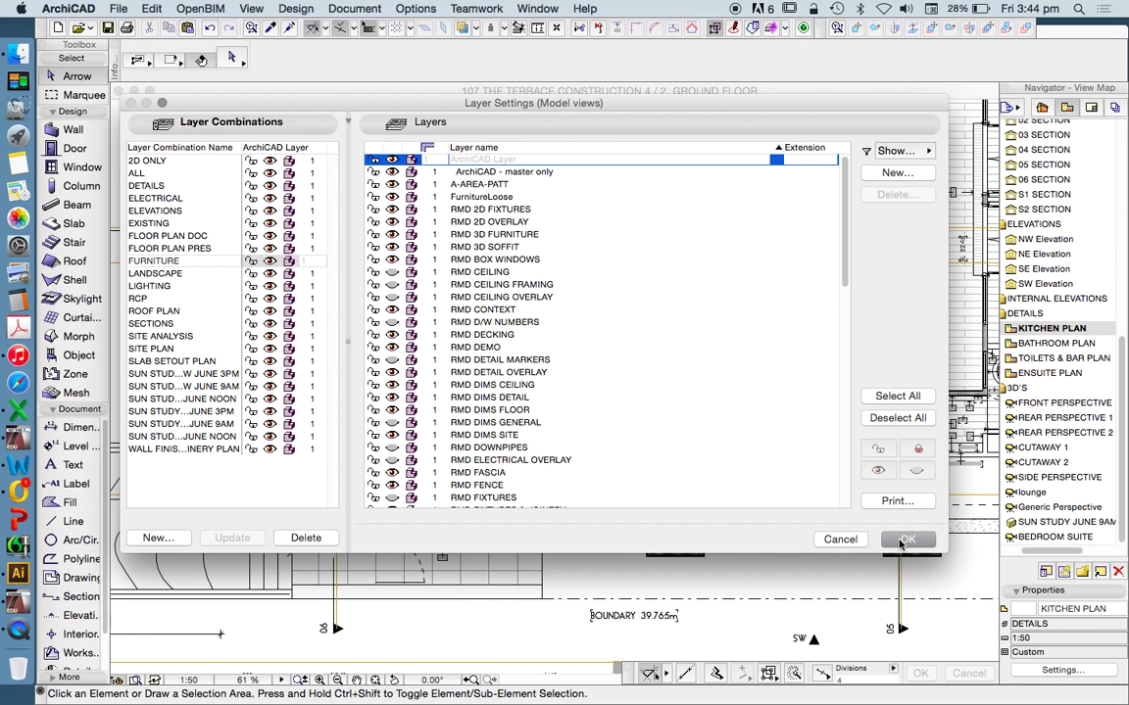
# Close Layer Settings and set the floor plan scale to the 1:100 preset
pyautogui.click(908, 540)
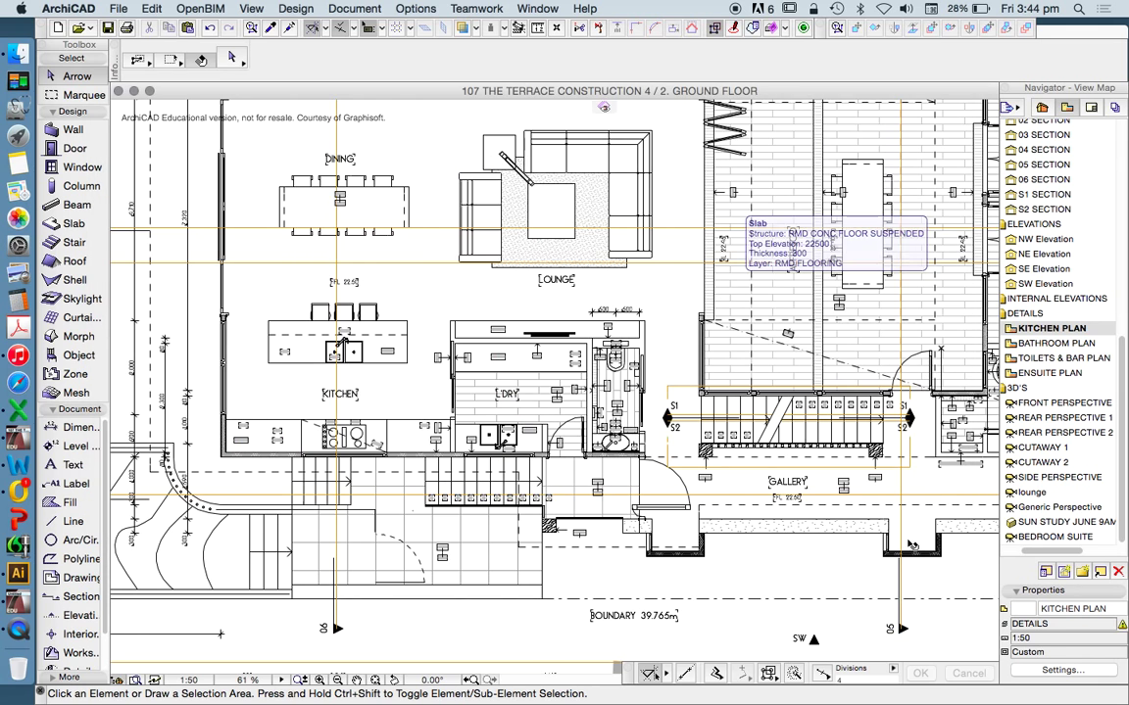
pyautogui.scroll(-5, 603, 105)
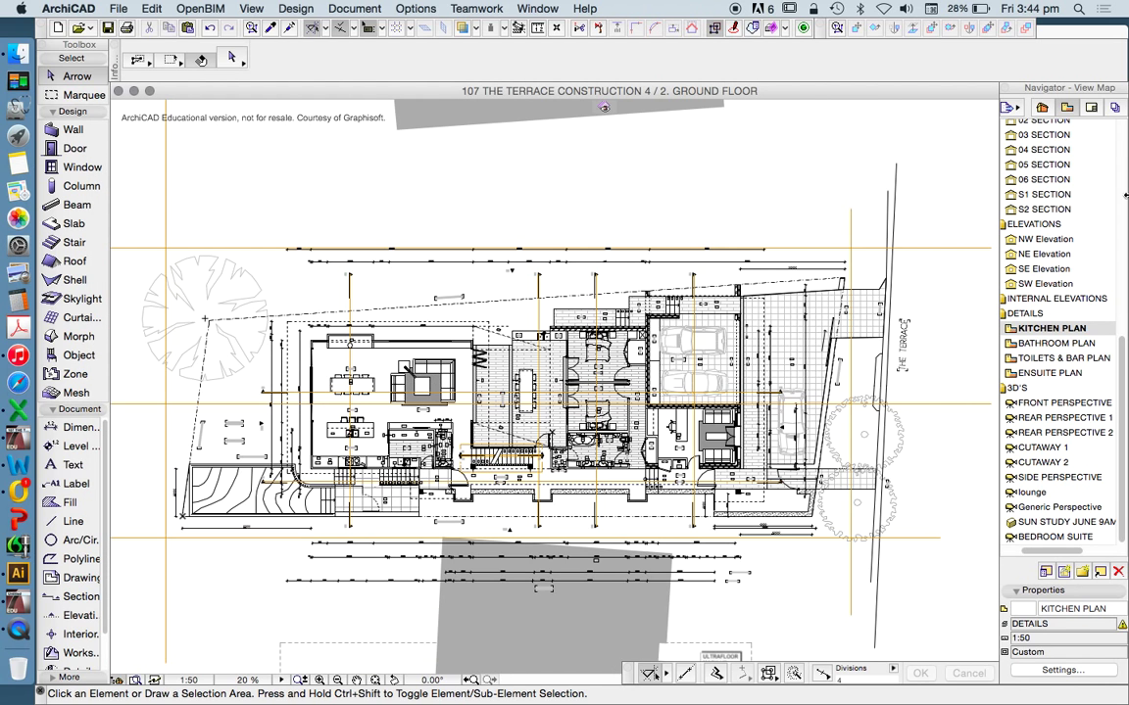
pyautogui.scroll(10, 1058, 205)
pyautogui.click(196, 679)
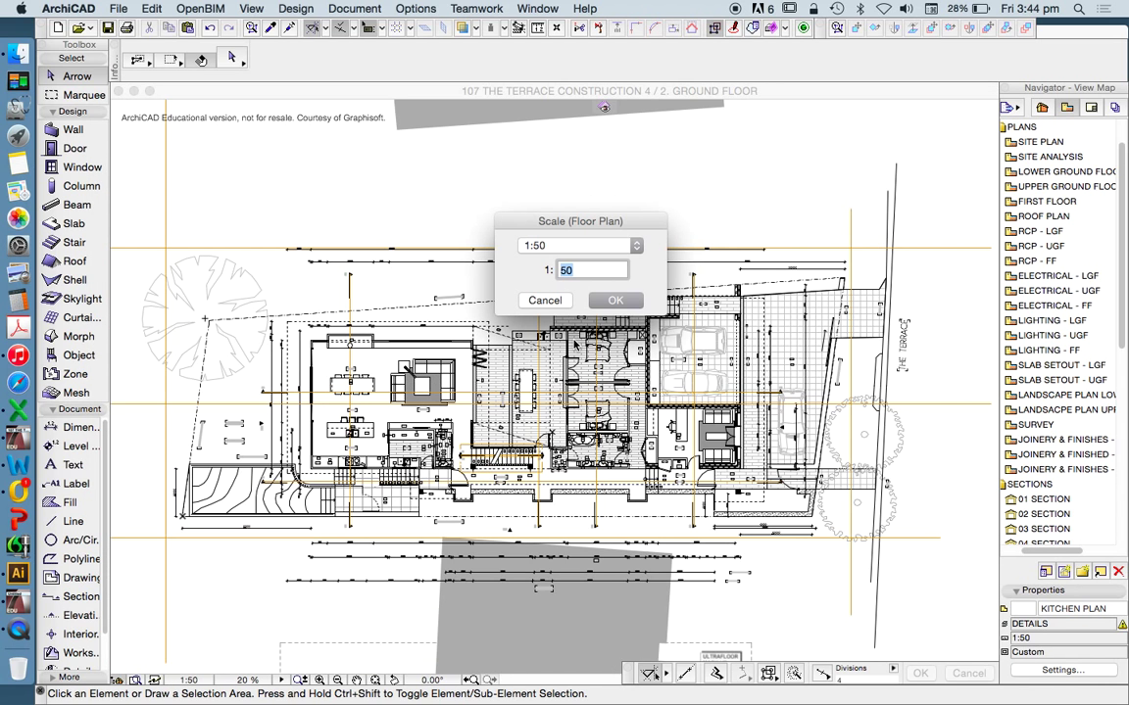
pyautogui.click(612, 246)
pyautogui.click(548, 275)
pyautogui.press('Return')
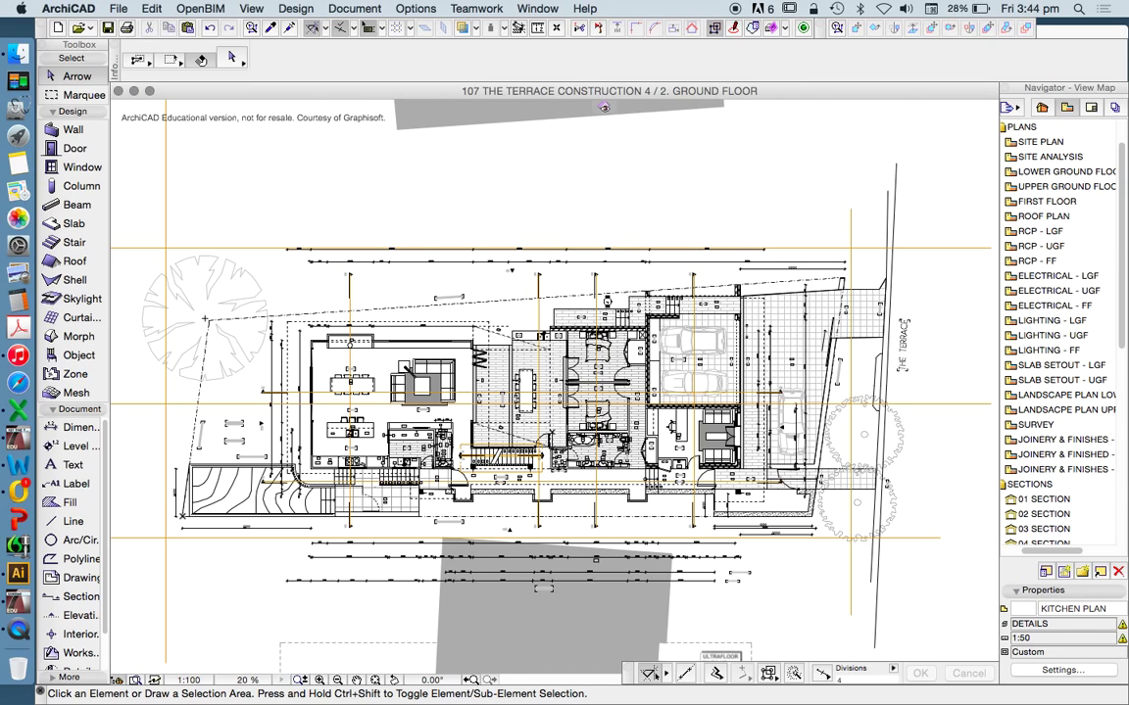
pyautogui.scroll(10, 588, 431)
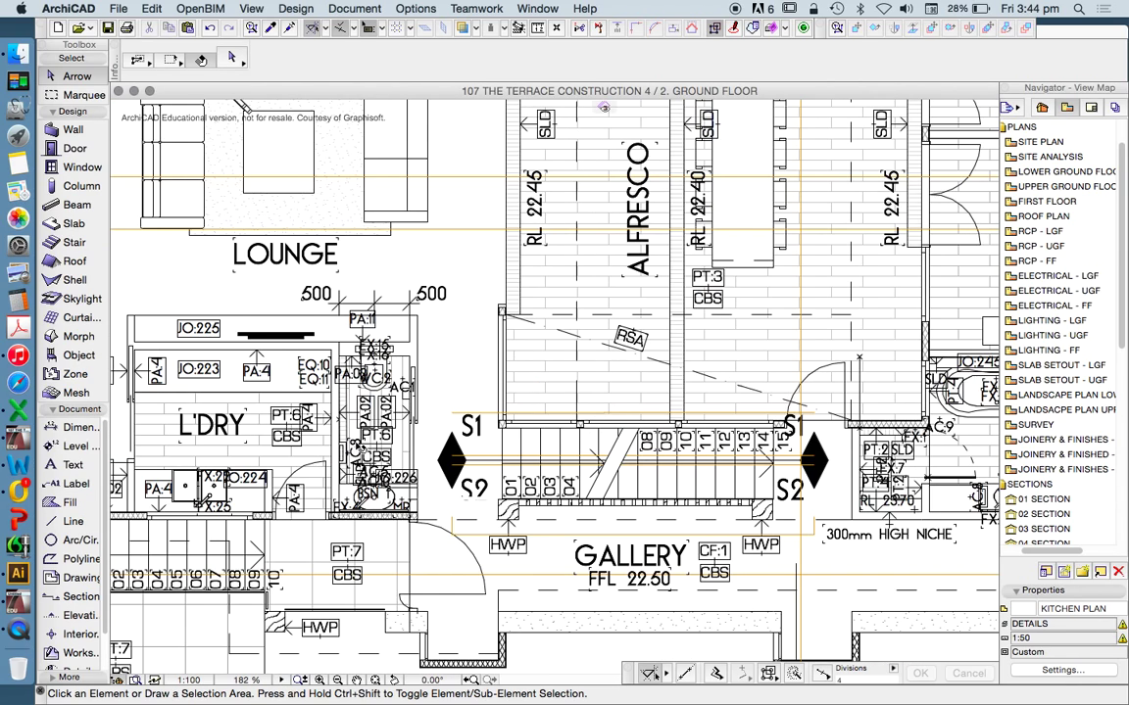
pyautogui.scroll(-3, 357, 369)
pyautogui.scroll(6, 323, 377)
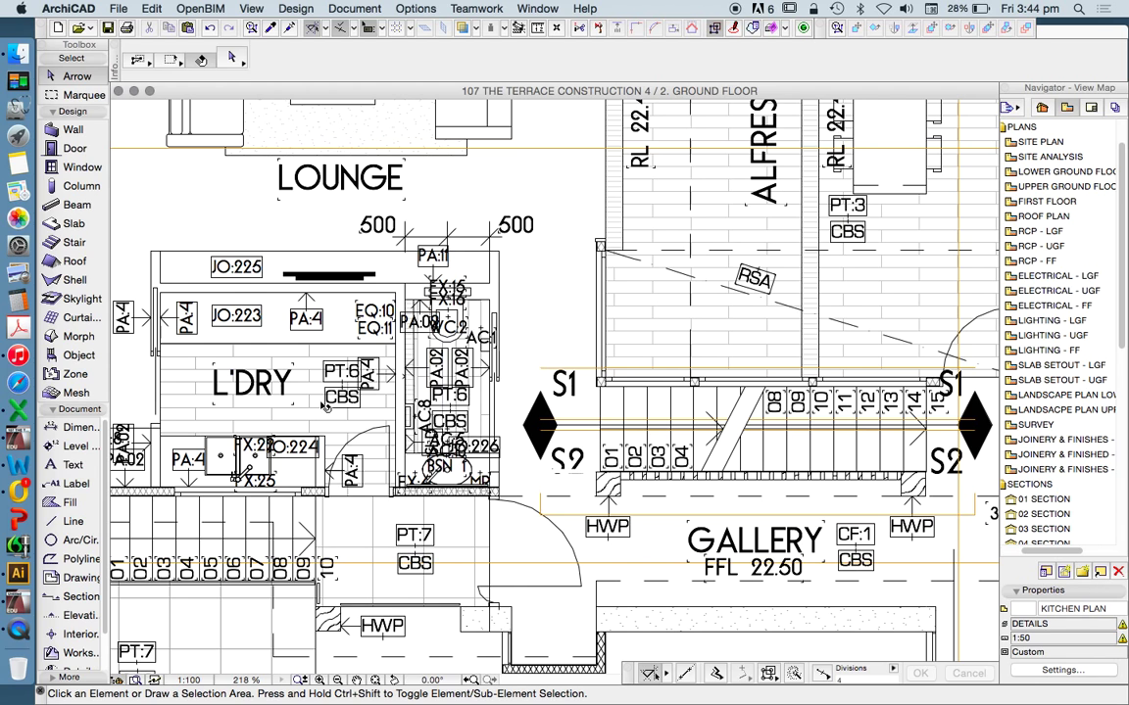
pyautogui.click(339, 401)
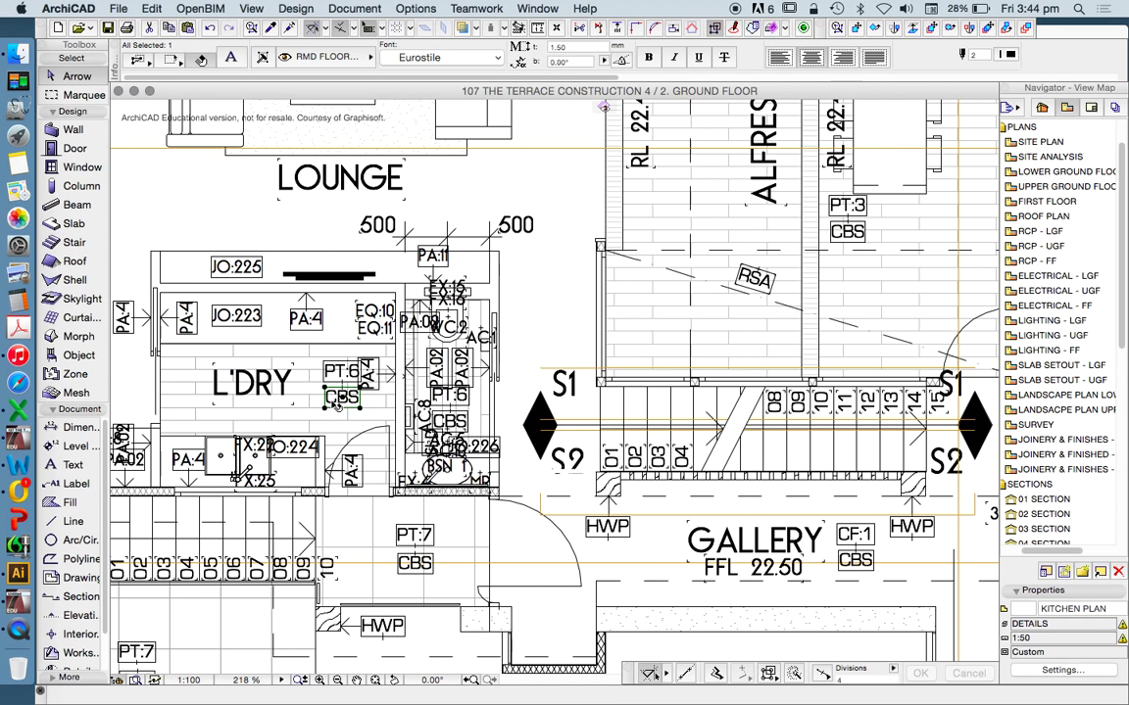
pyautogui.click(328, 59)
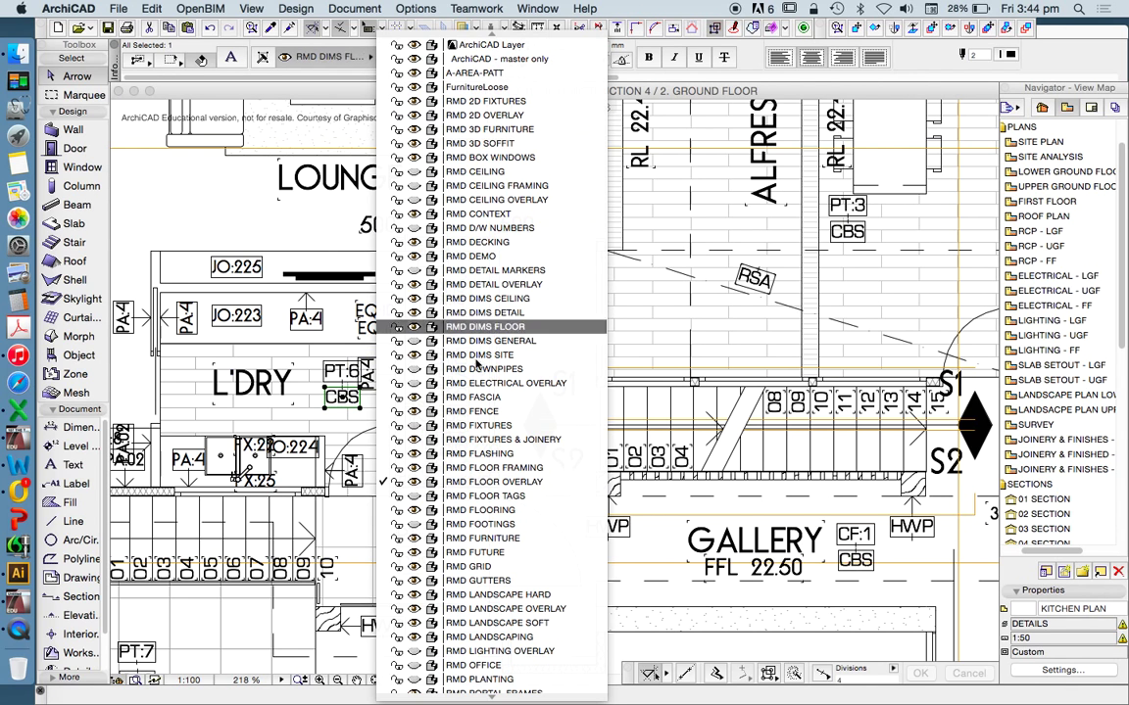
pyautogui.click(489, 482)
pyautogui.rightClick(352, 399)
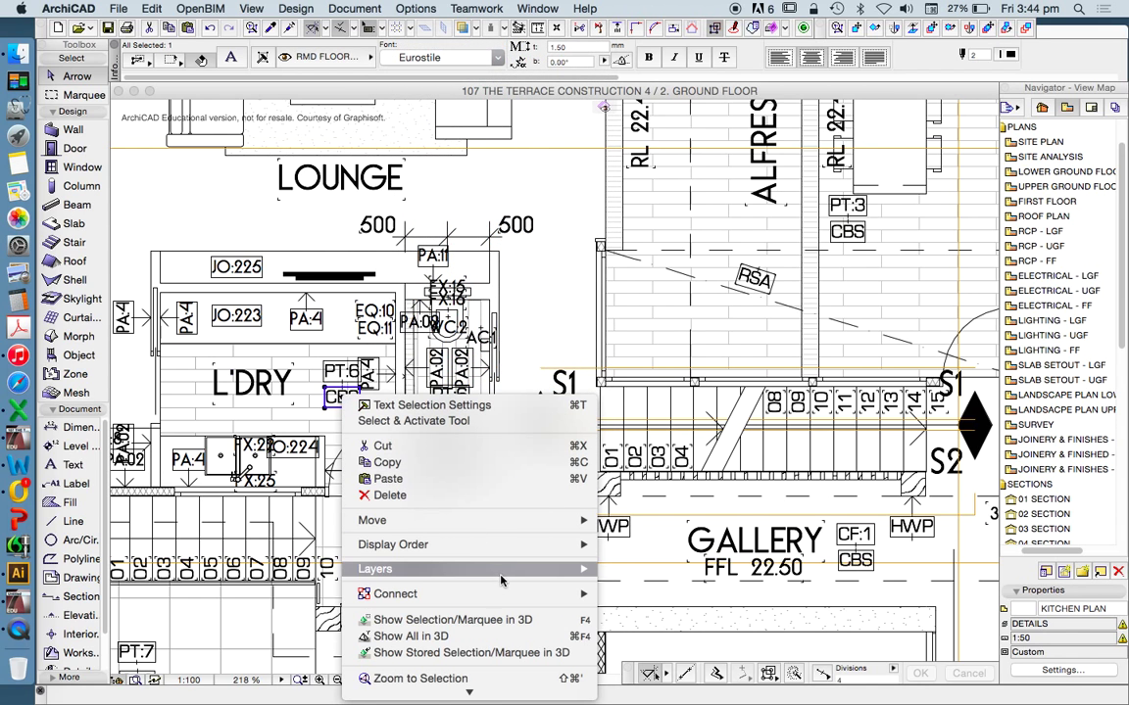
pyautogui.moveTo(500, 578)
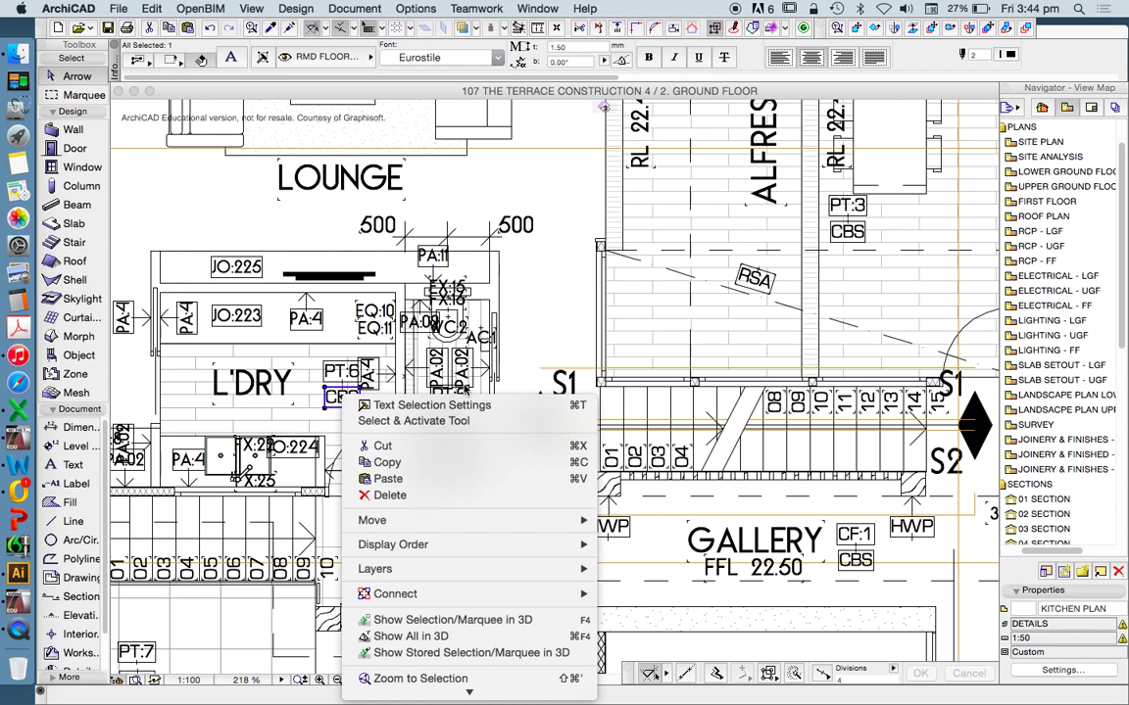
pyautogui.click(345, 343)
pyautogui.scroll(-2, 451, 368)
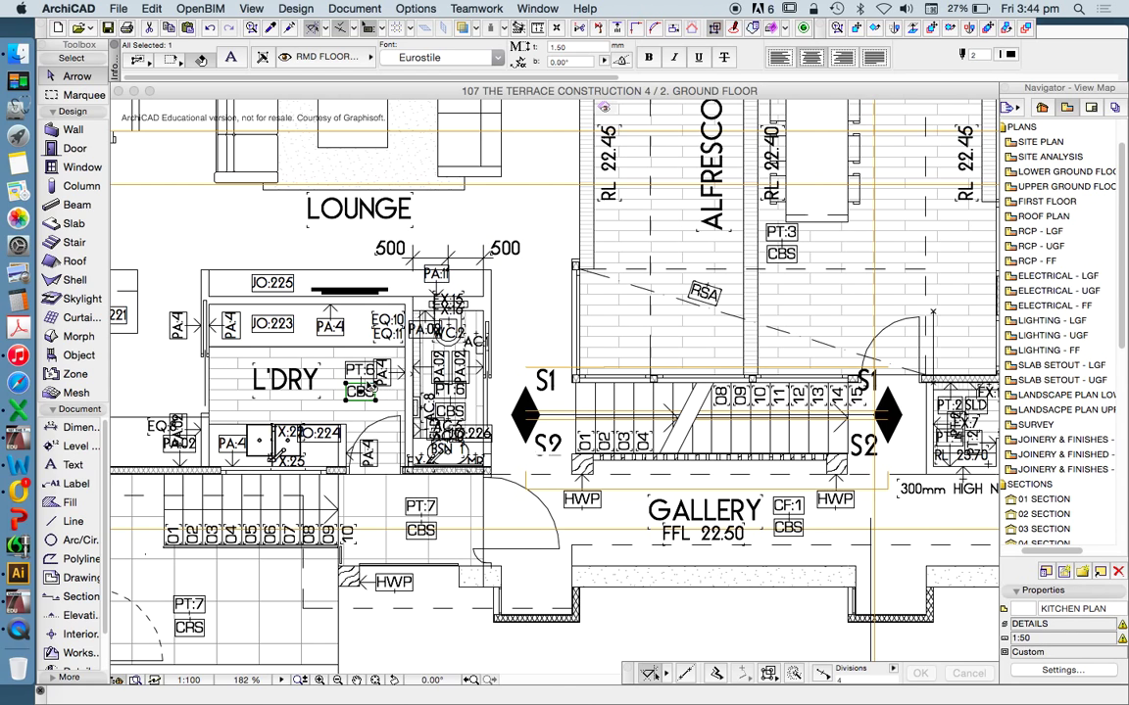
pyautogui.press('Escape')
pyautogui.click(359, 392)
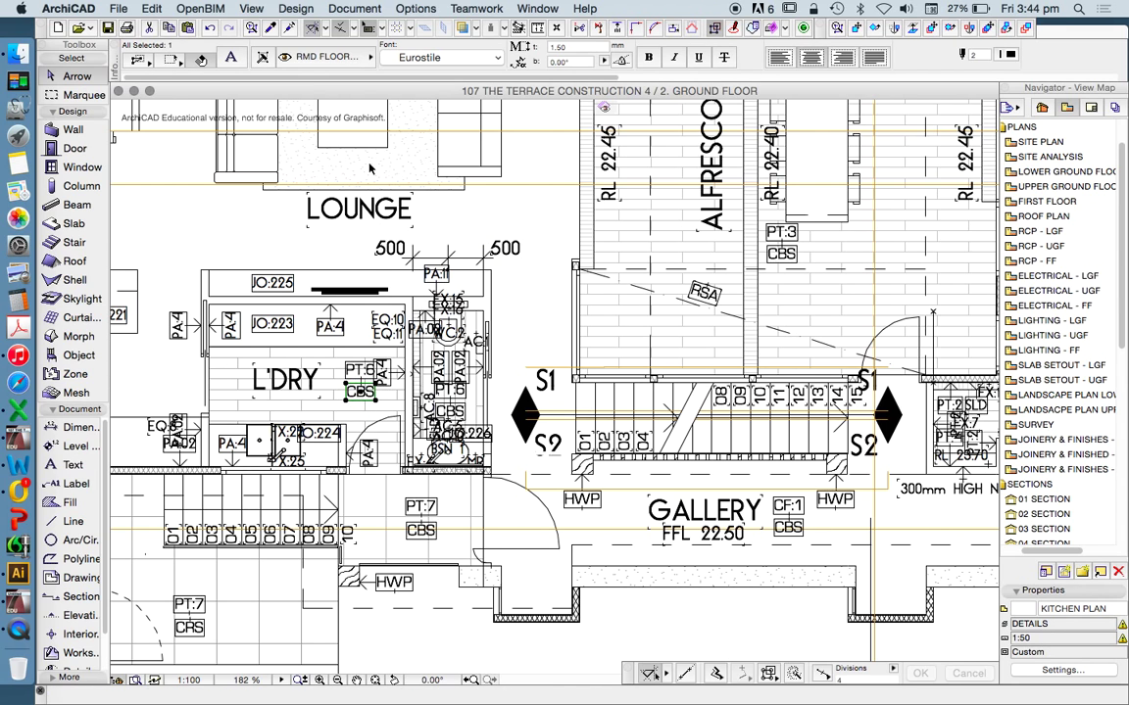
pyautogui.click(328, 59)
pyautogui.click(453, 441)
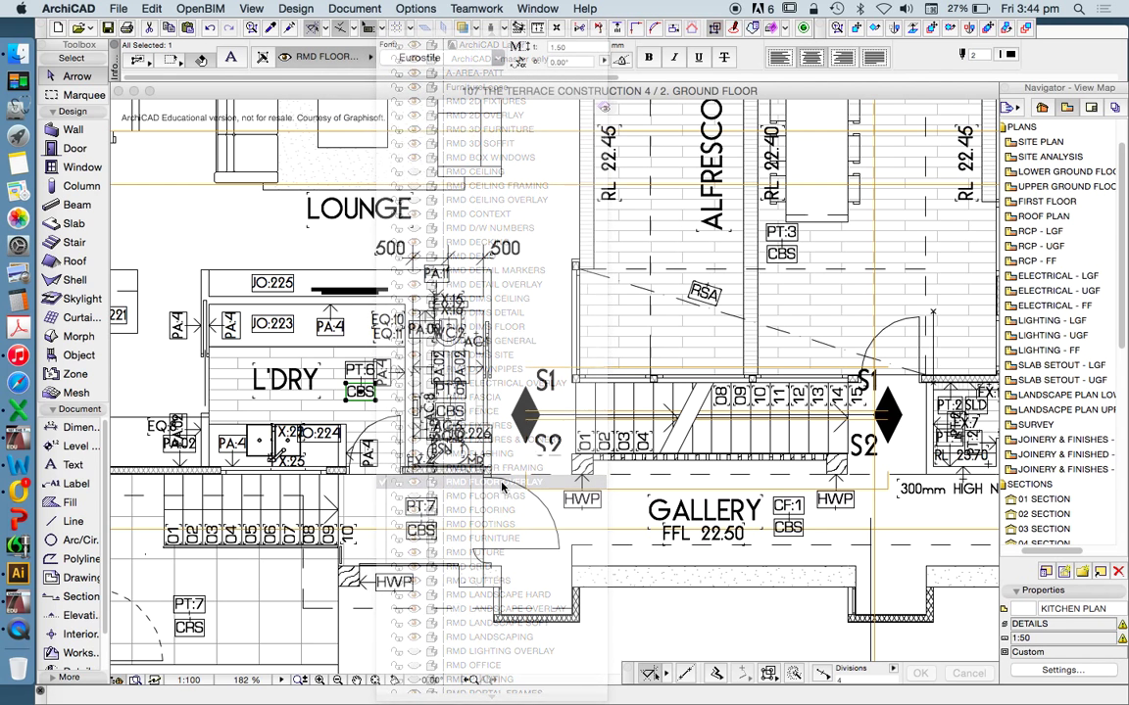
# Switch off the RMD FLOOR OVERLAY layer in Layer Settings and apply it
pyautogui.press('super+l')
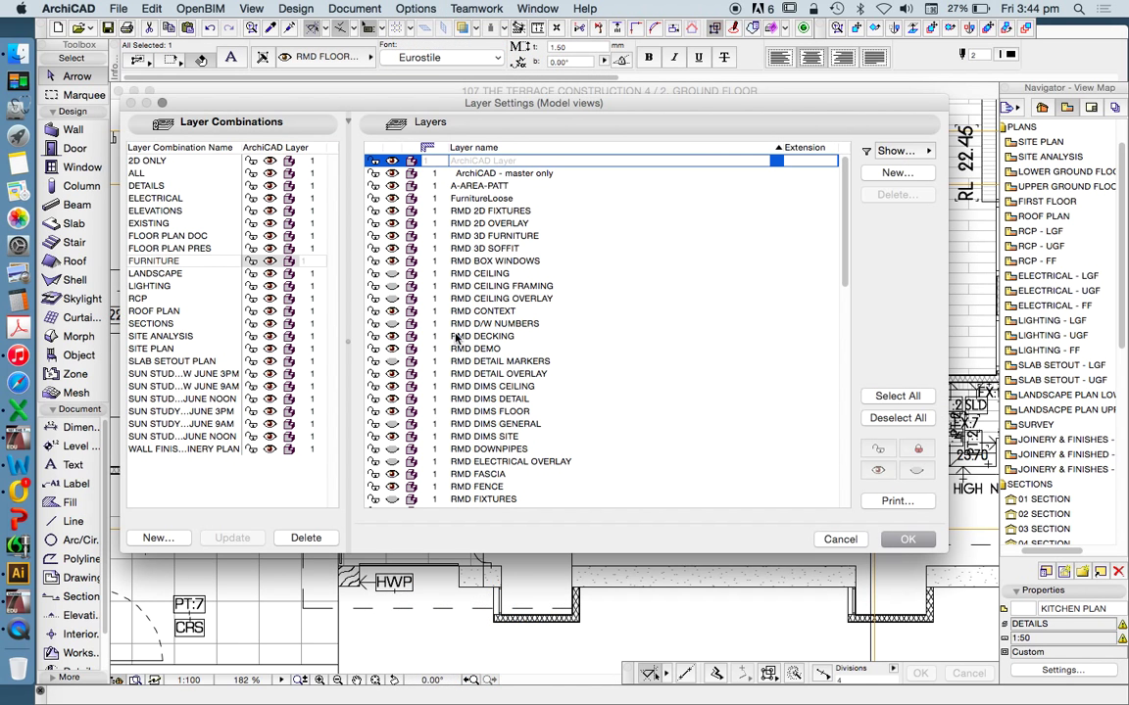
pyautogui.scroll(-5, 490, 333)
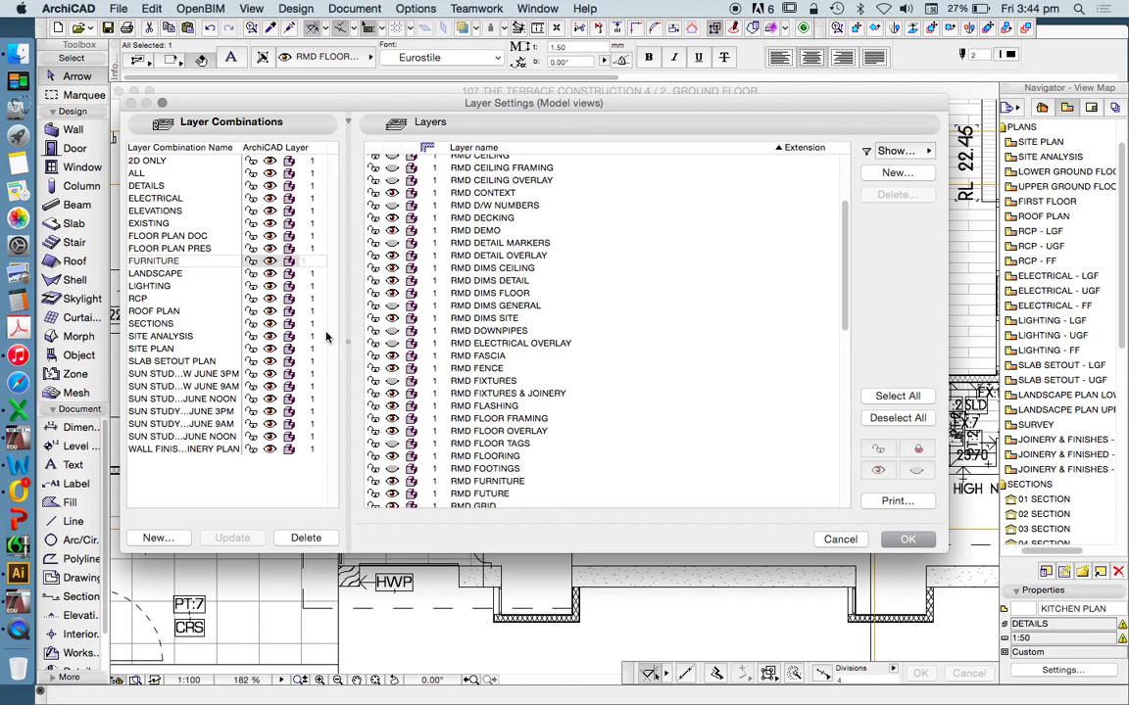
pyautogui.click(393, 433)
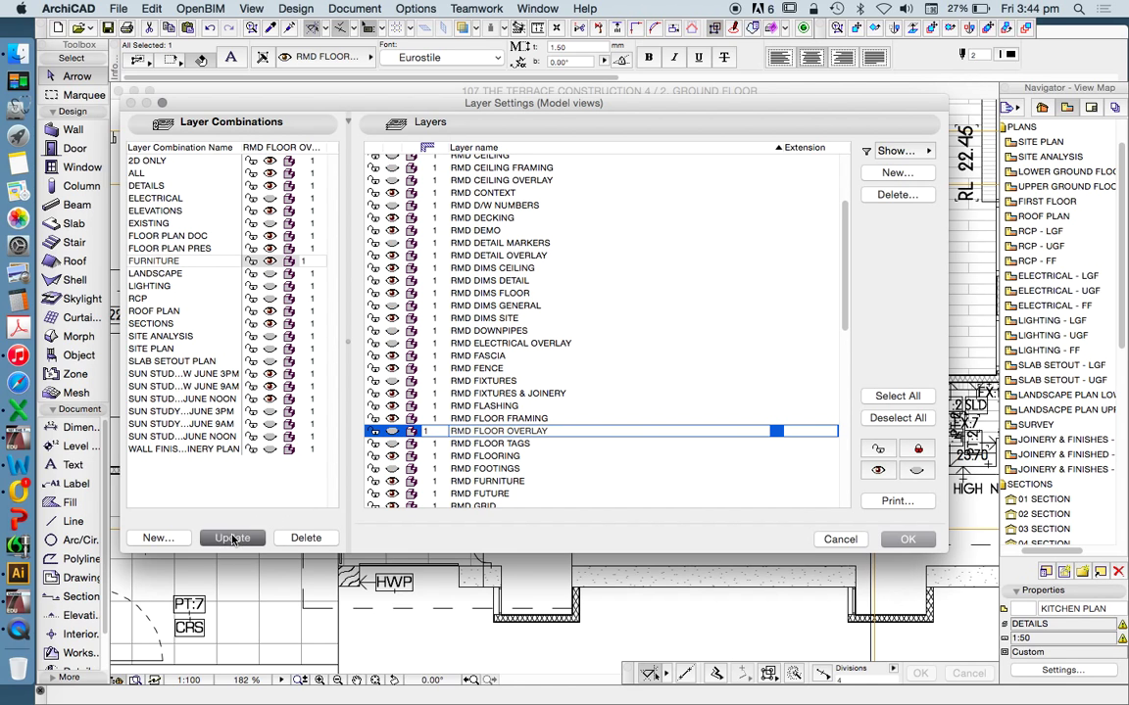
pyautogui.click(912, 540)
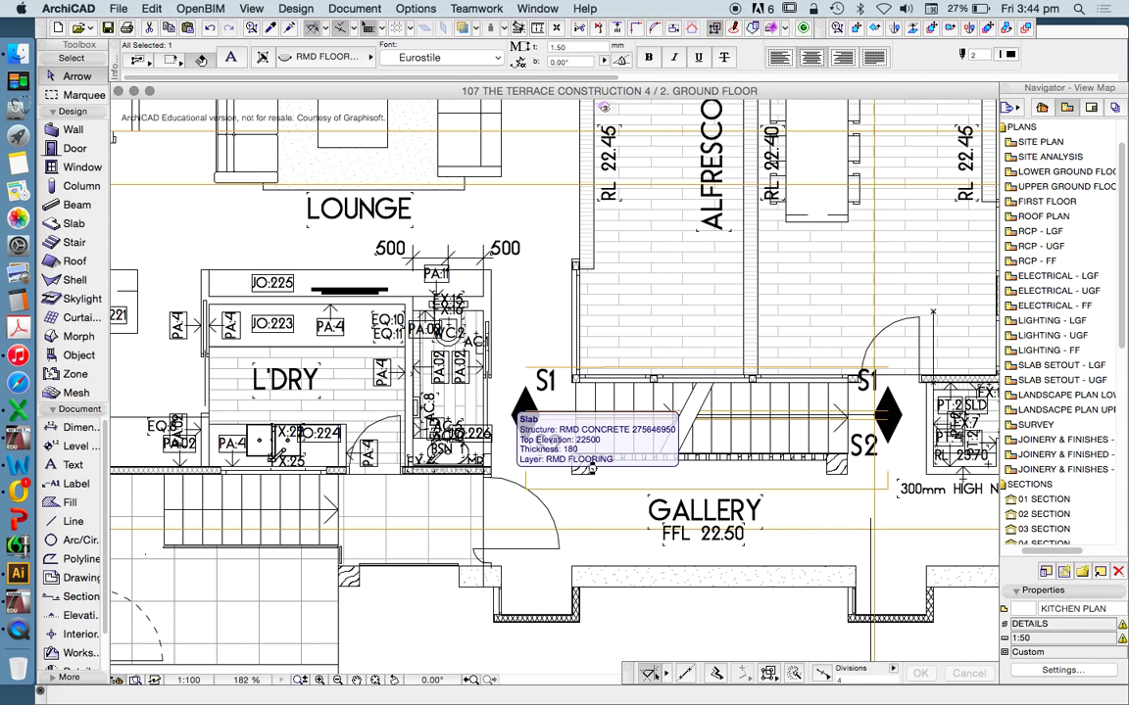
pyautogui.scroll(2, 605, 106)
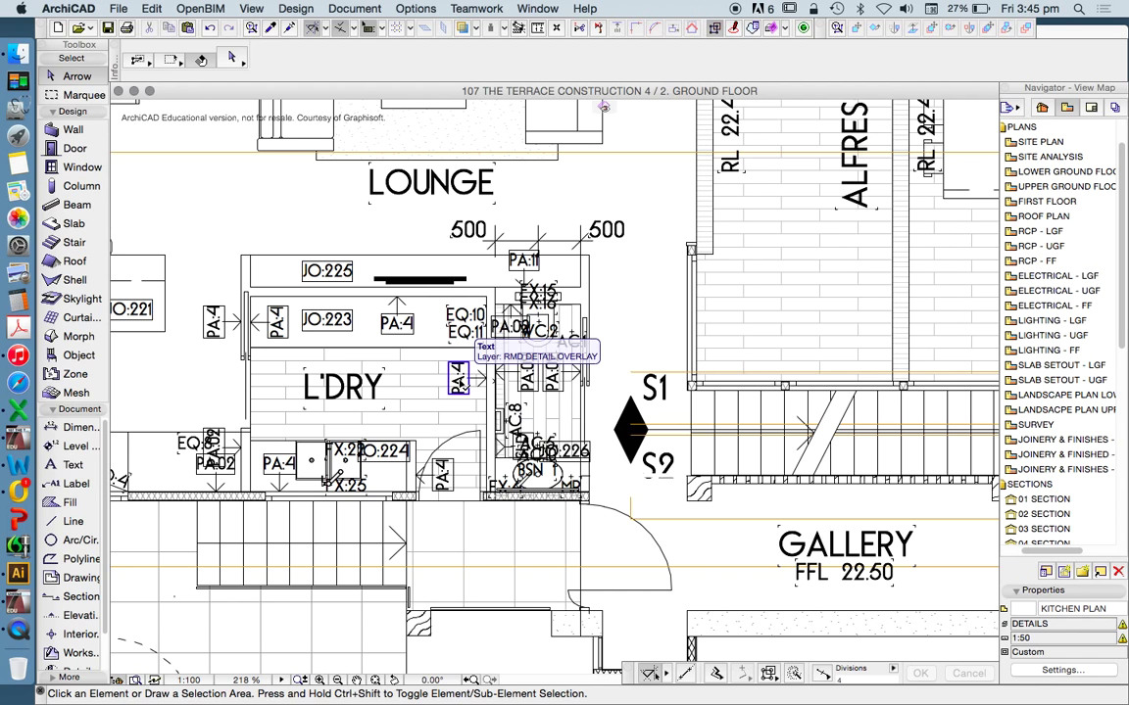
pyautogui.scroll(-1, 456, 370)
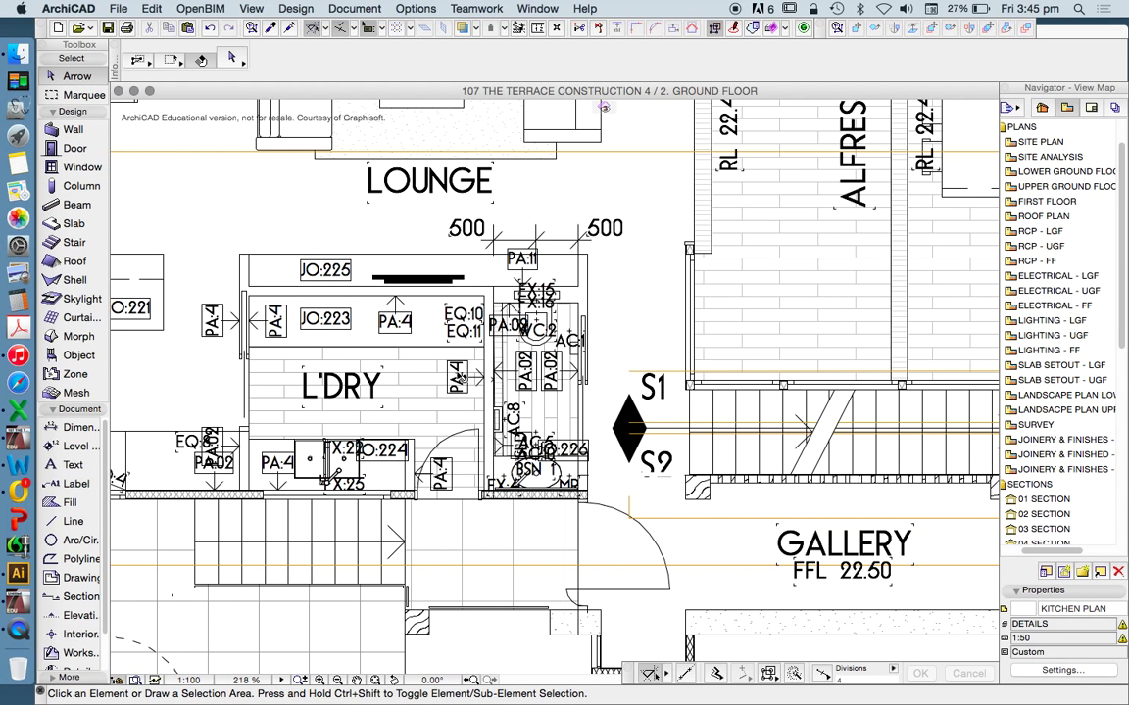
# Check the L'DRY PA:4 label's layer, which is RMD DETAIL OVERLAY
pyautogui.click(457, 375)
pyautogui.click(327, 56)
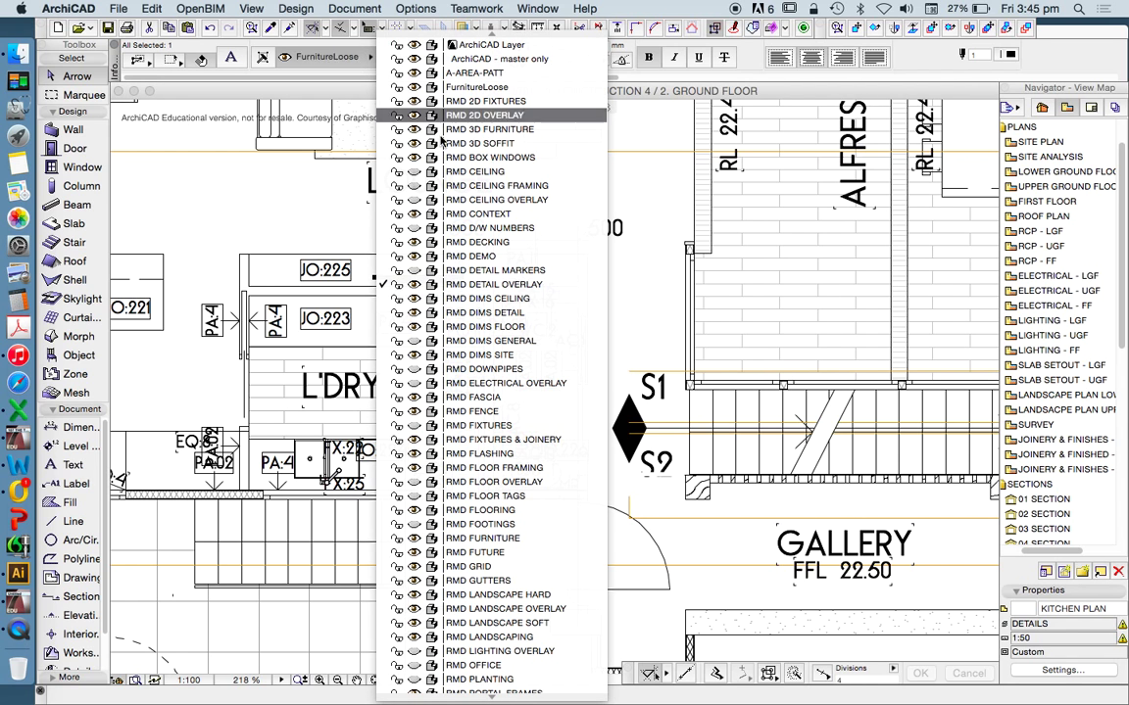
pyautogui.click(480, 284)
# Hide RMD DEMO, RMD DIMS CEILING, RMD DIMS DETAIL and RMD DIMS FLOOR
pyautogui.scroll(-3, 398, 339)
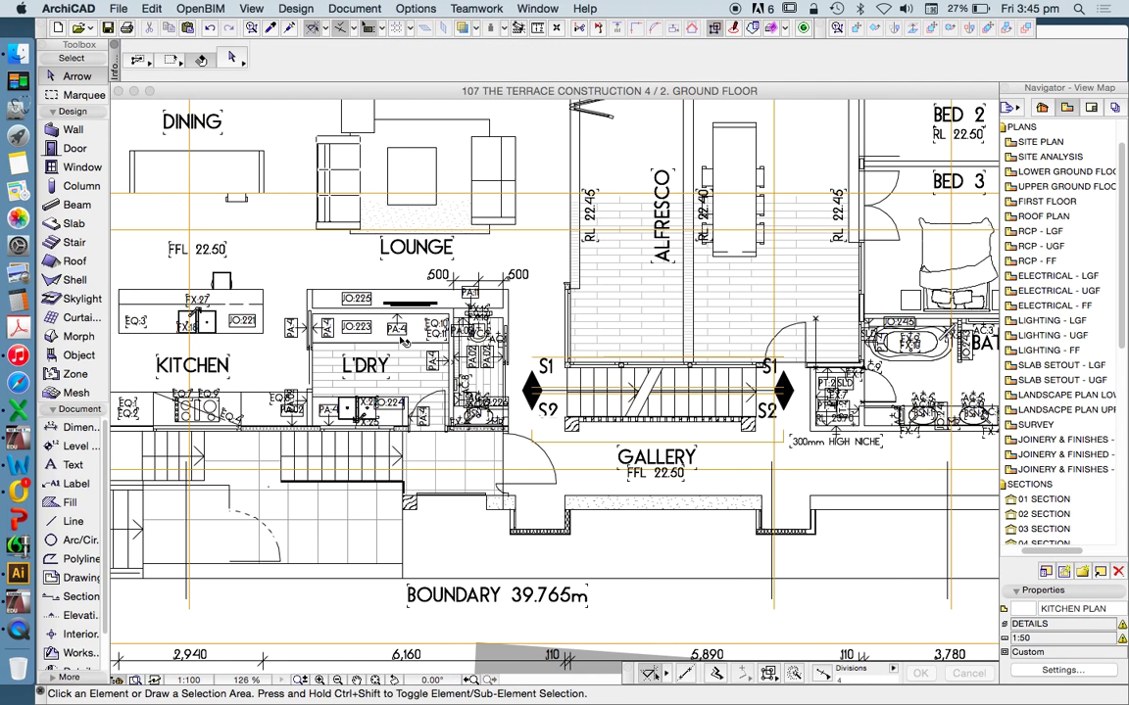
pyautogui.press('super+l')
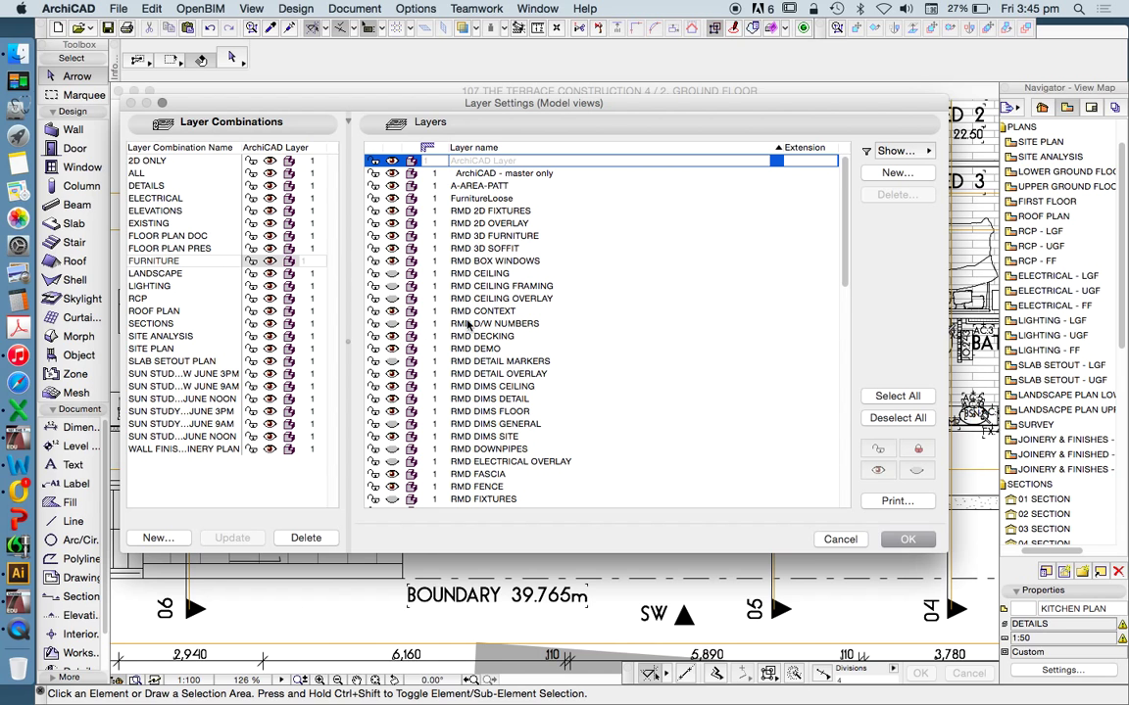
pyautogui.scroll(-3, 468, 327)
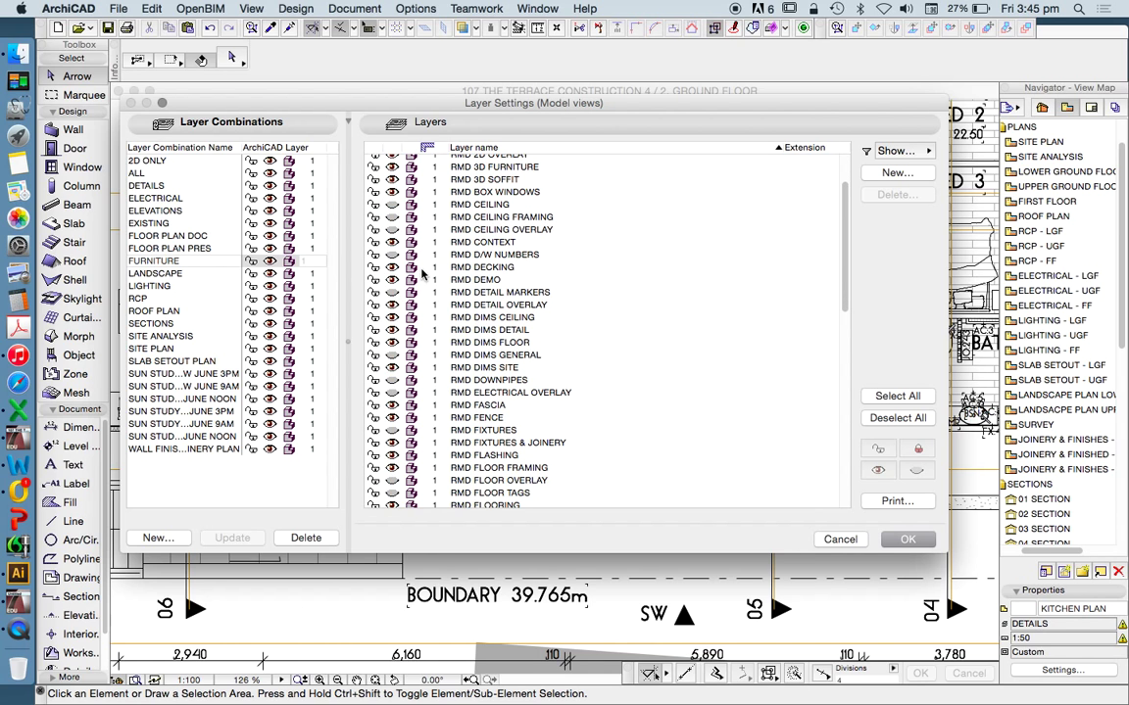
pyautogui.scroll(-1, 422, 281)
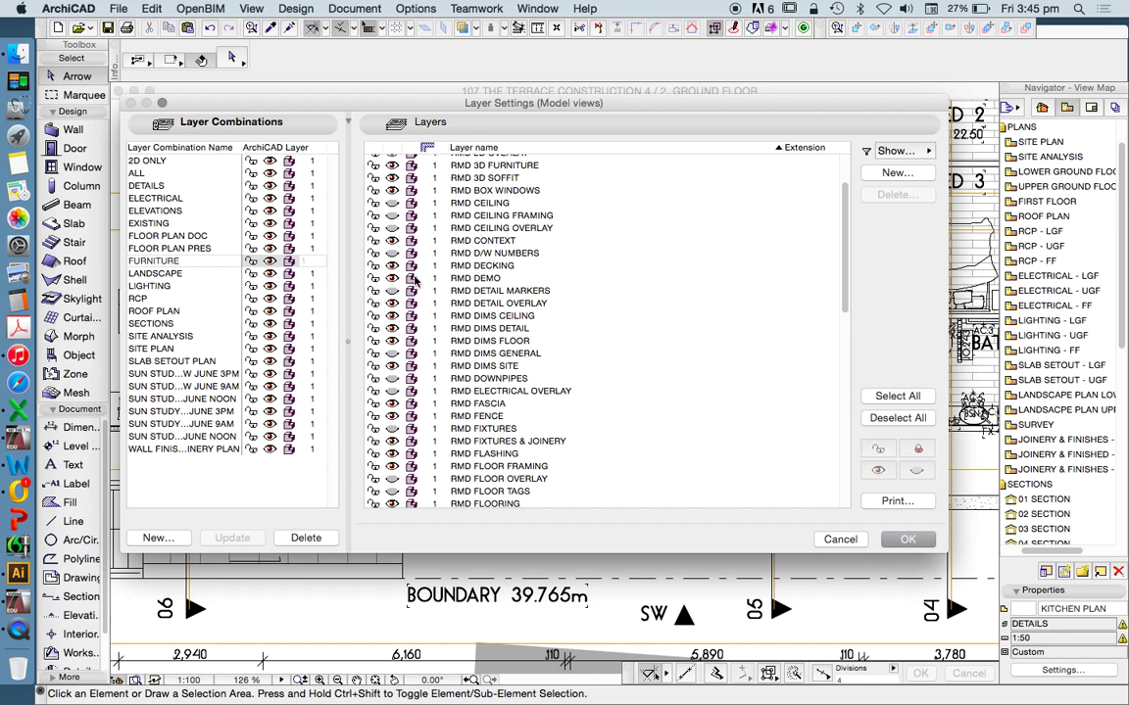
pyautogui.scroll(-1, 397, 255)
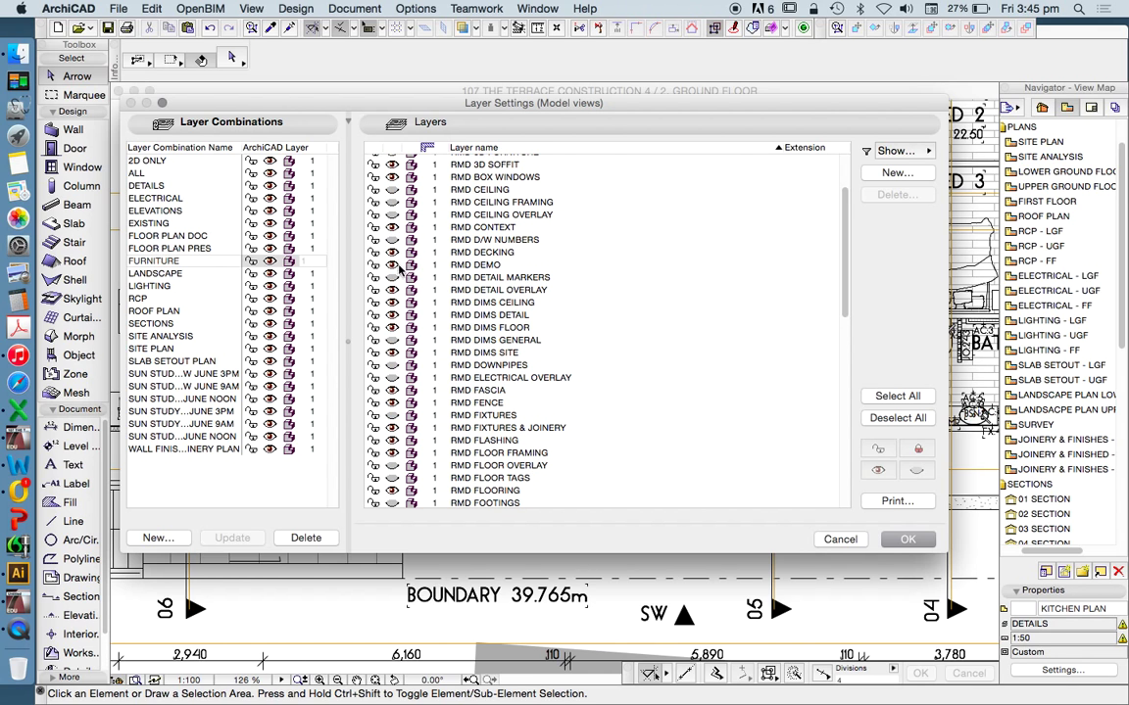
pyautogui.click(392, 265)
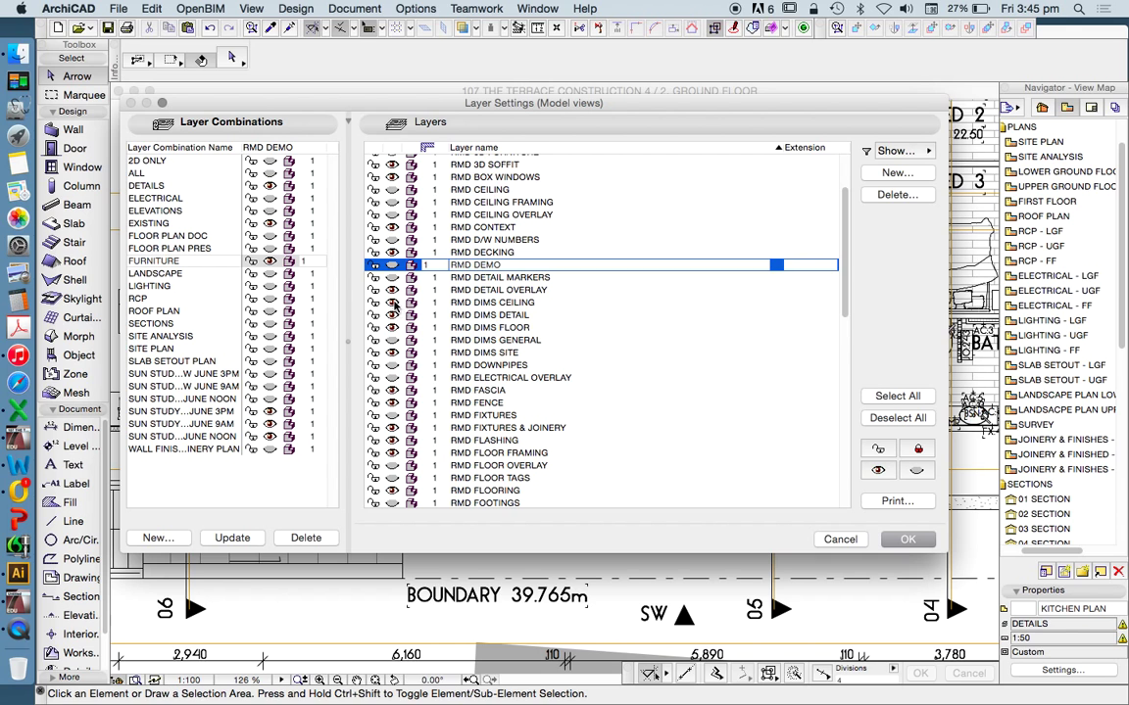
pyautogui.click(392, 303)
pyautogui.click(392, 315)
pyautogui.click(392, 328)
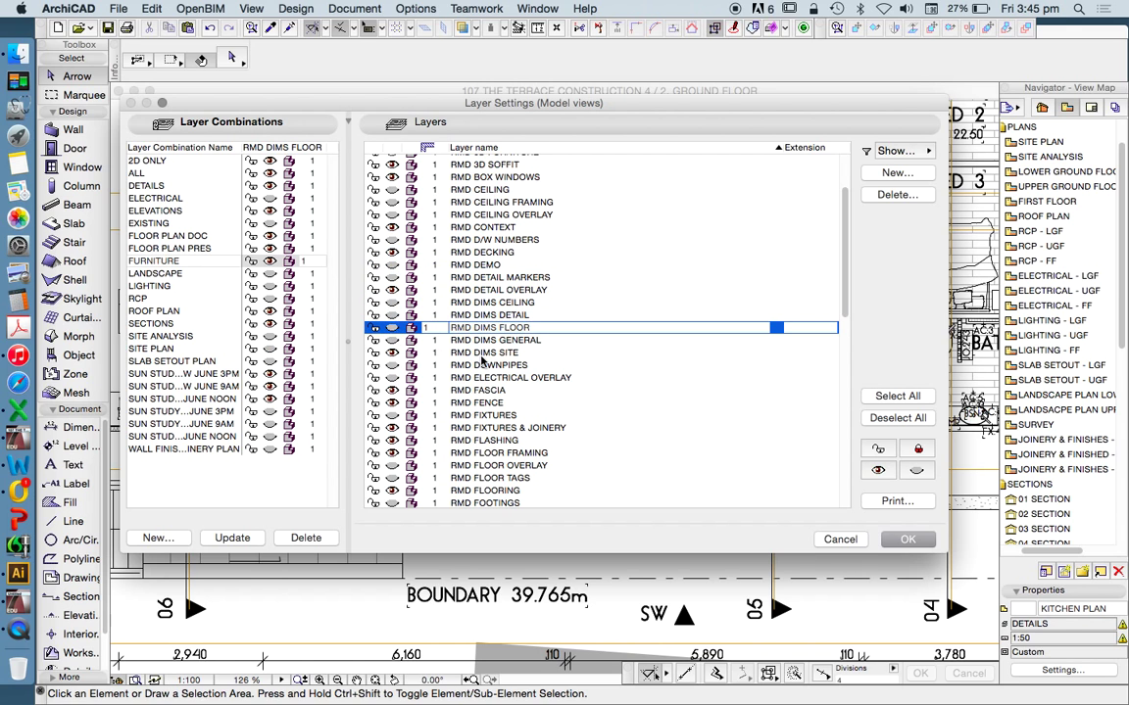
# Hide RMD DETAIL OVERLAY and the three landscape layers, then Update the FURNITURE combination
pyautogui.scroll(-1, 468, 402)
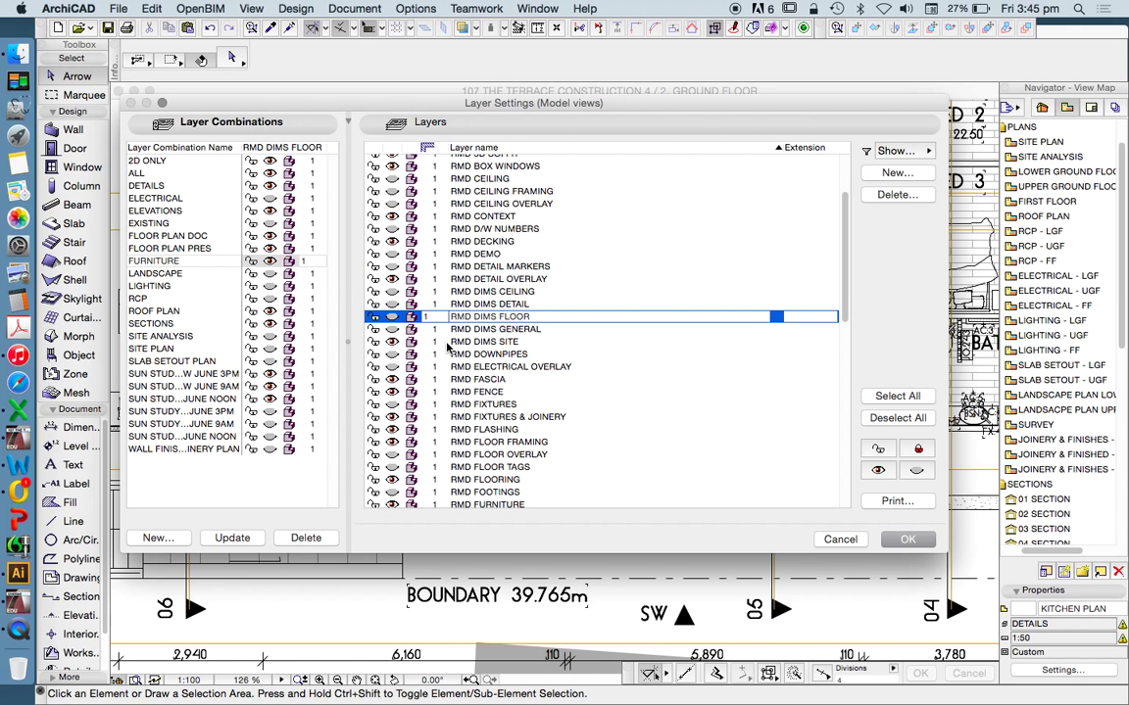
pyautogui.click(393, 279)
pyautogui.scroll(-6, 463, 307)
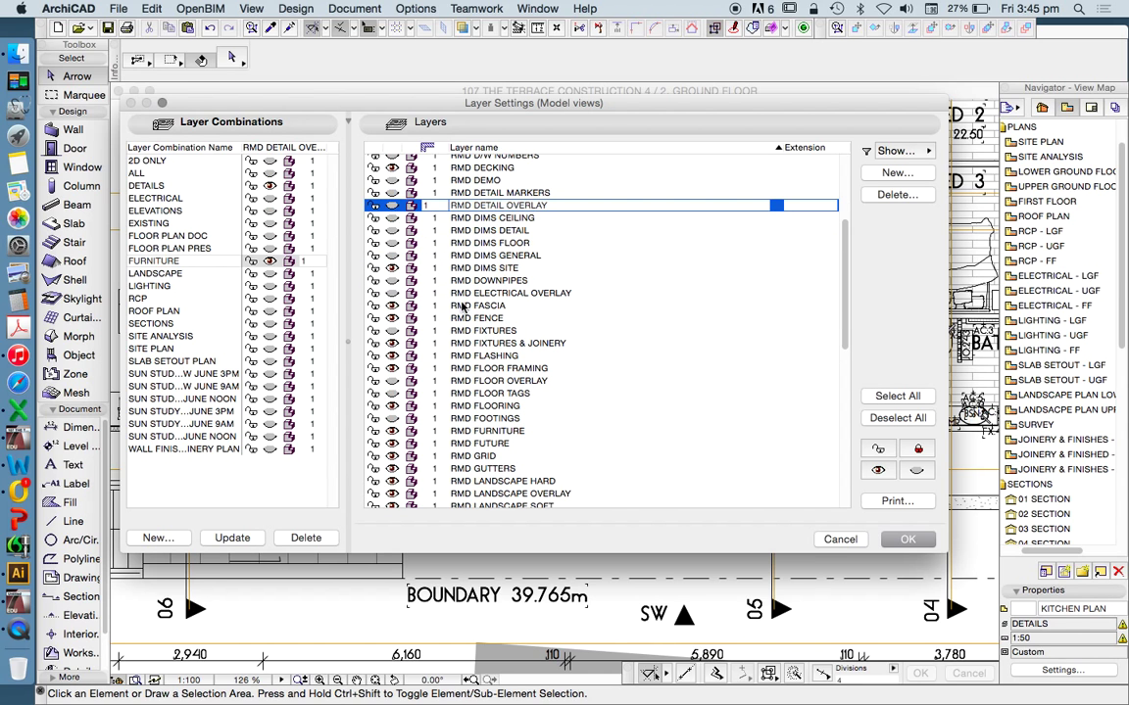
pyautogui.scroll(-11, 396, 298)
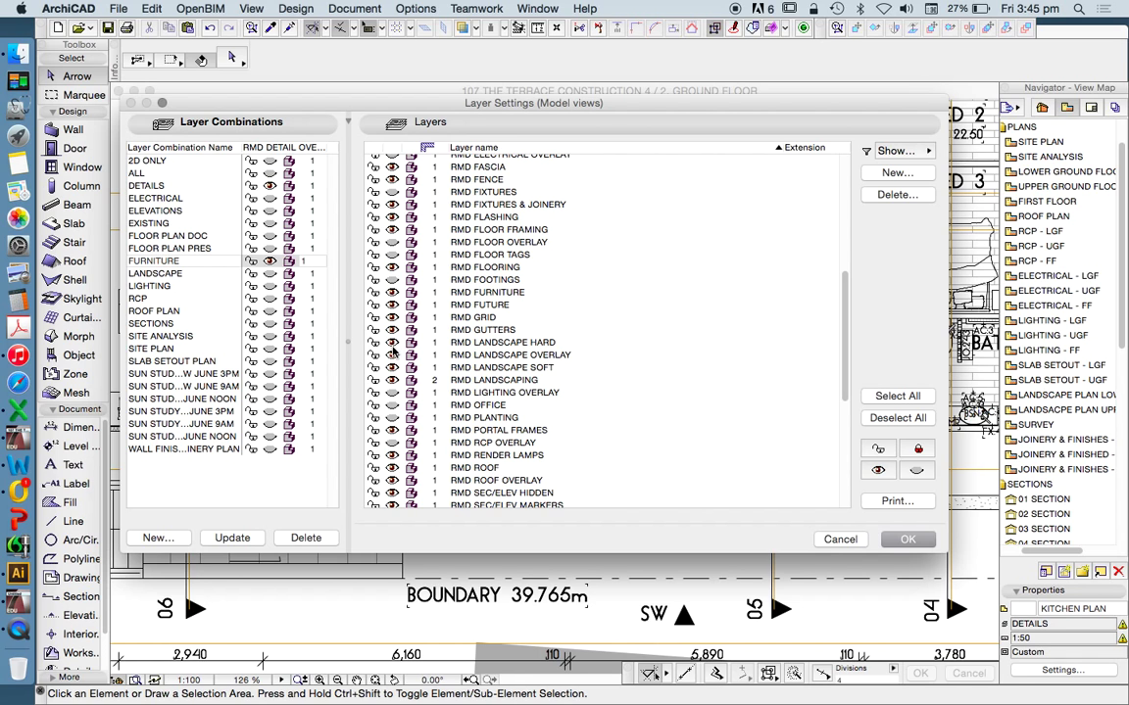
pyautogui.click(392, 355)
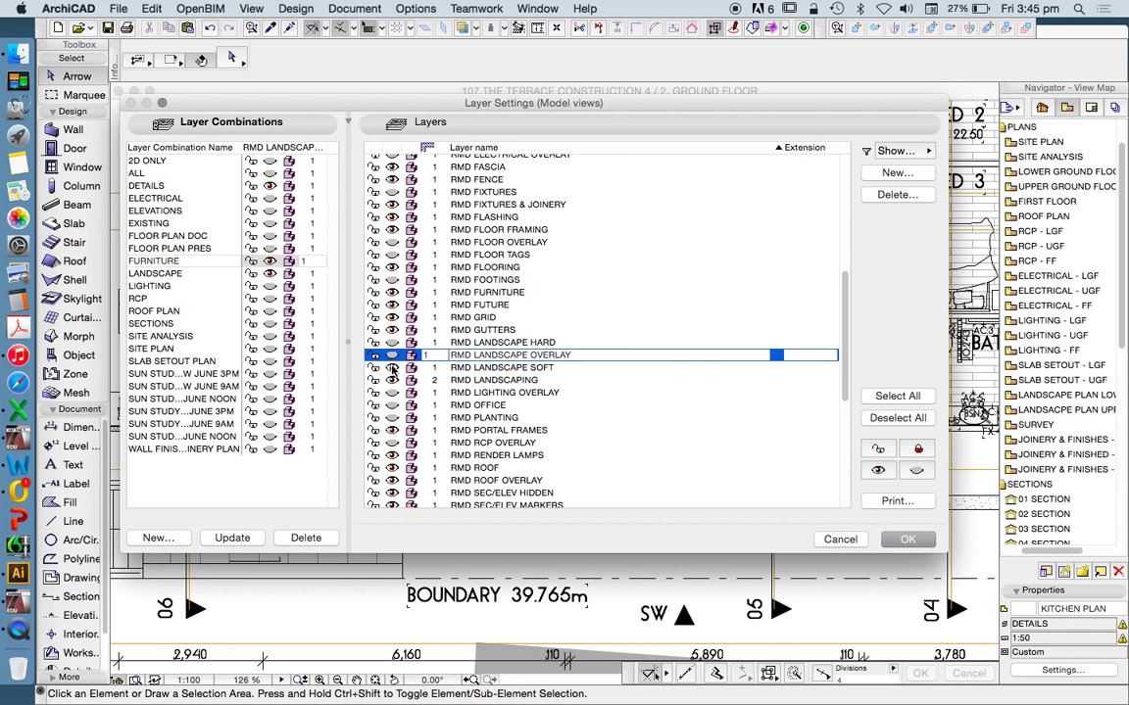
pyautogui.click(392, 368)
pyautogui.click(392, 381)
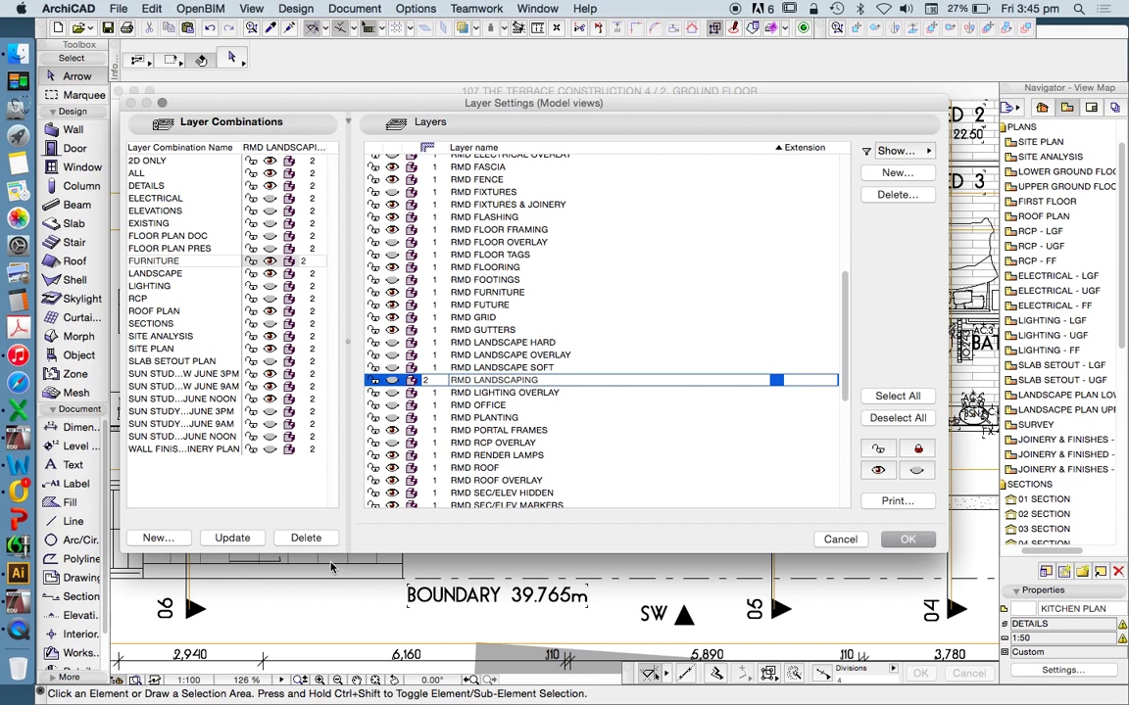
pyautogui.click(232, 538)
# Confirm Layer Settings and zoom out to view the full ground floor with furniture and room labels
pyautogui.click(905, 538)
pyautogui.scroll(-3, 565, 502)
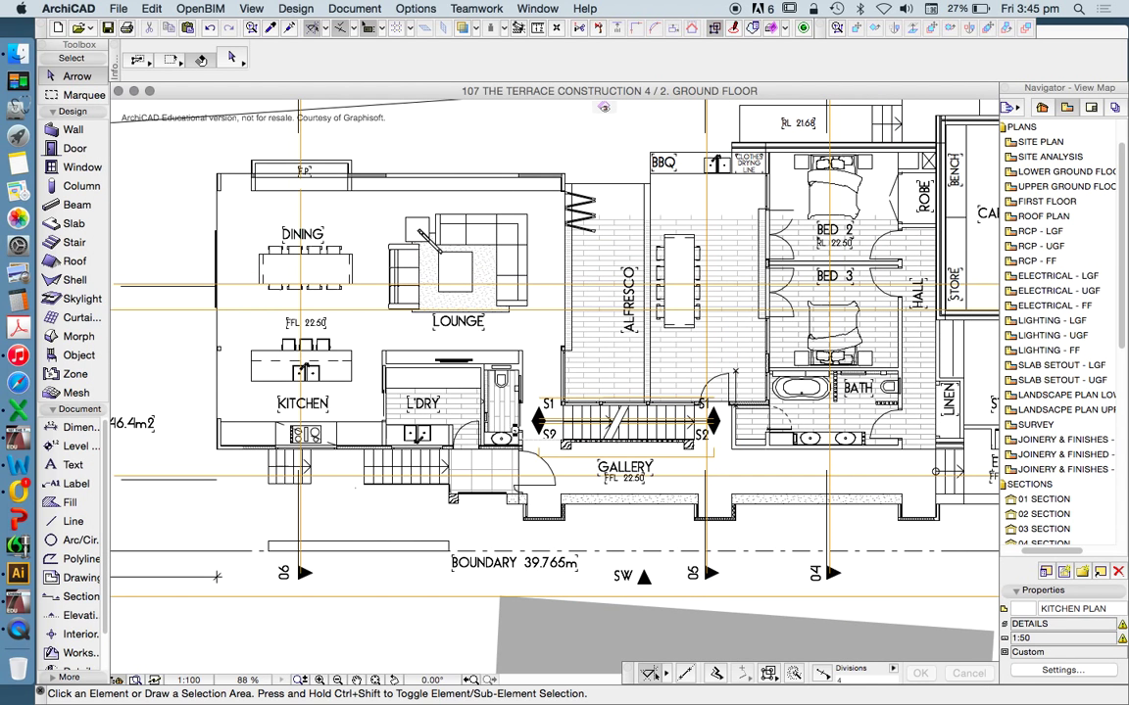
pyautogui.scroll(-3, 715, 470)
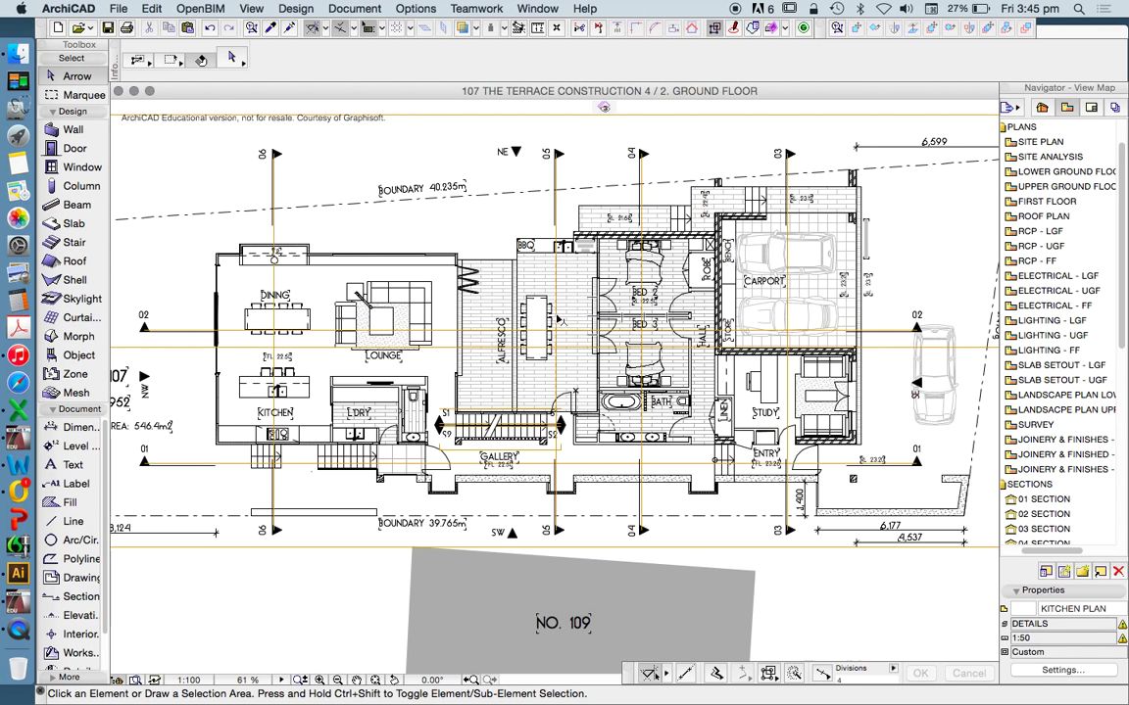
pyautogui.scroll(2, 552, 293)
pyautogui.scroll(-2, 554, 333)
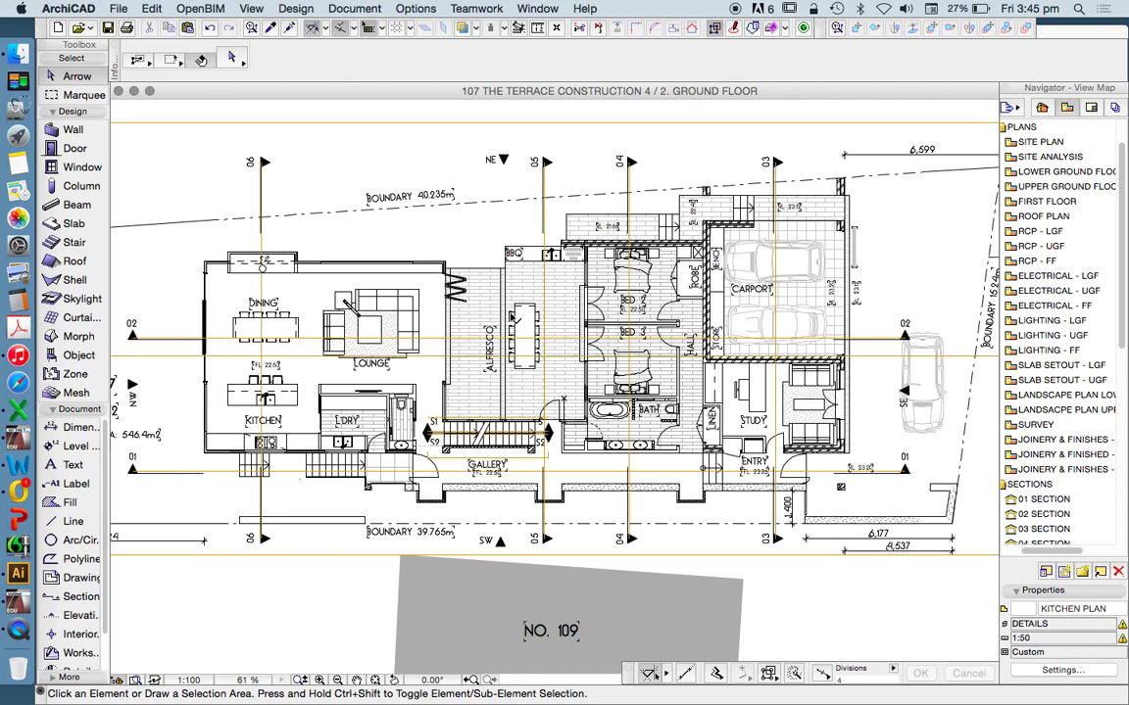